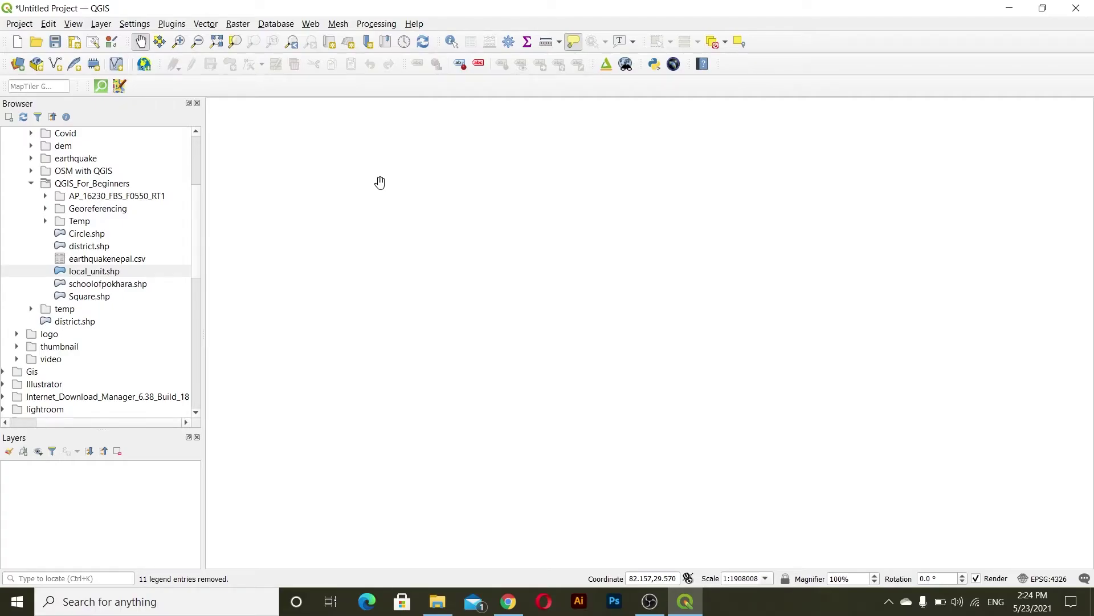
- Add AP_16230_FBS_F0550_RT1.dem.tif from the AP_16230_FBS_F0550_RT1 folder to the project as a raster layer
{"action": "left_click", "coordinate": [46, 197], "text": "shift"}
{"action": "left_click", "coordinate": [46, 197]}
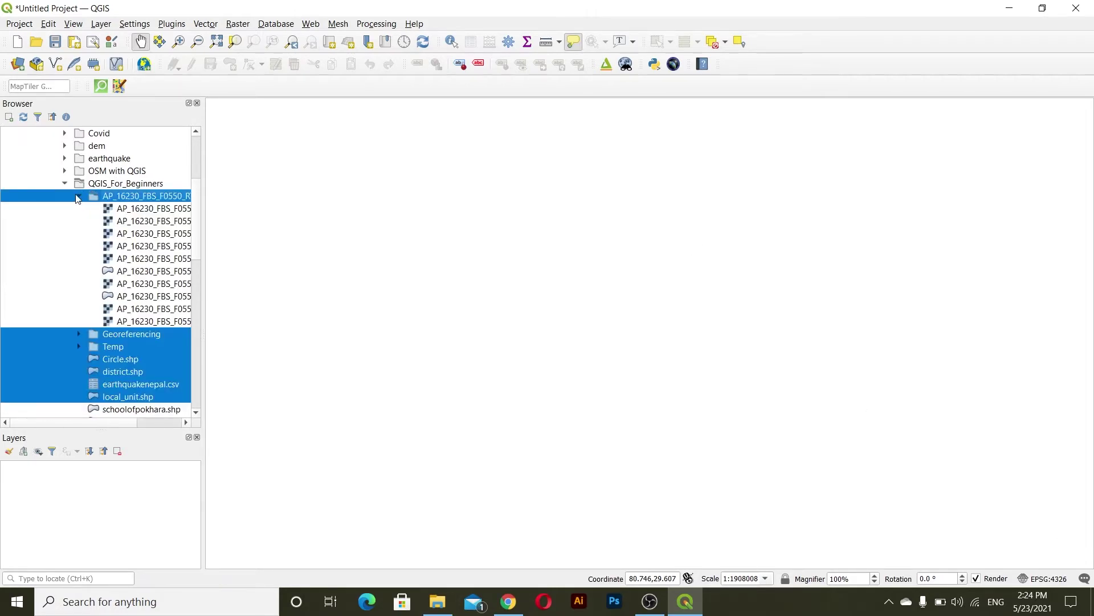
{"action": "left_click_drag", "start_coordinate": [107, 422], "coordinate": [148, 426]}
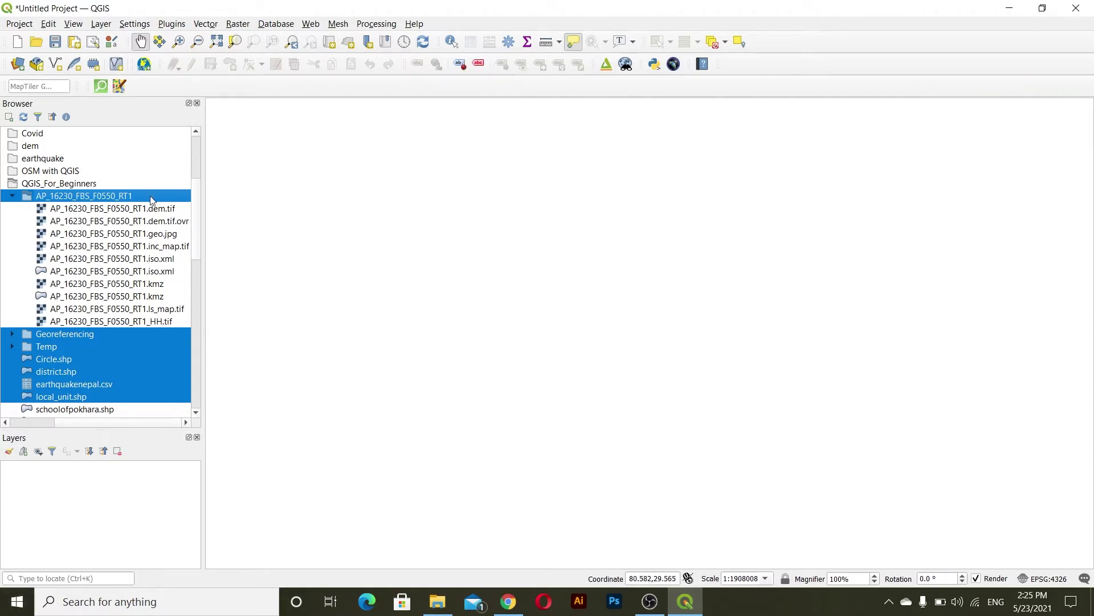
{"action": "left_click", "coordinate": [121, 212]}
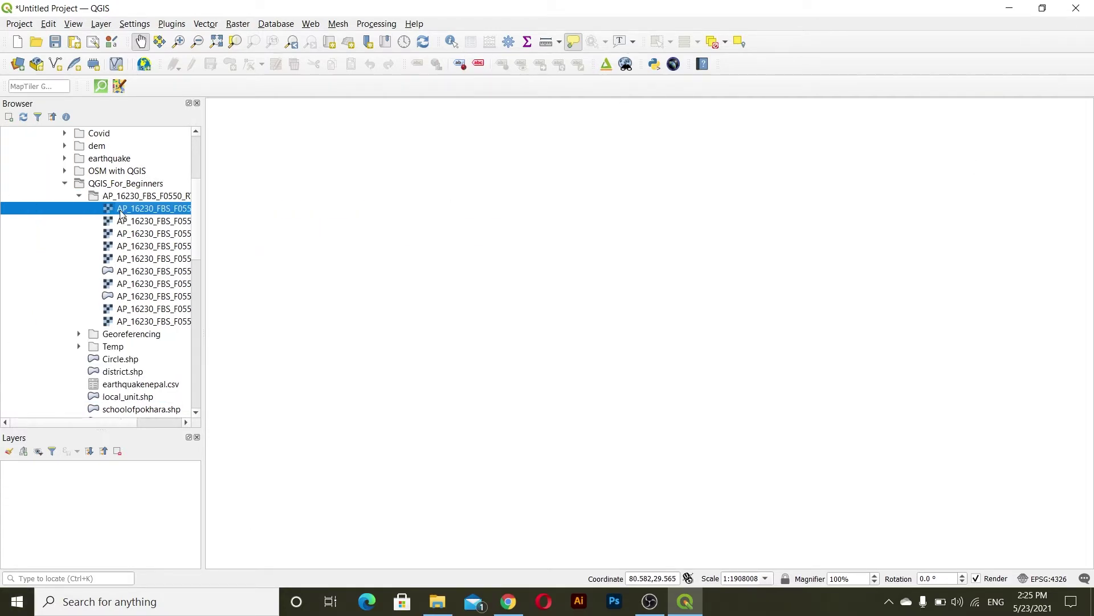
{"action": "left_click_drag", "start_coordinate": [82, 422], "coordinate": [132, 422]}
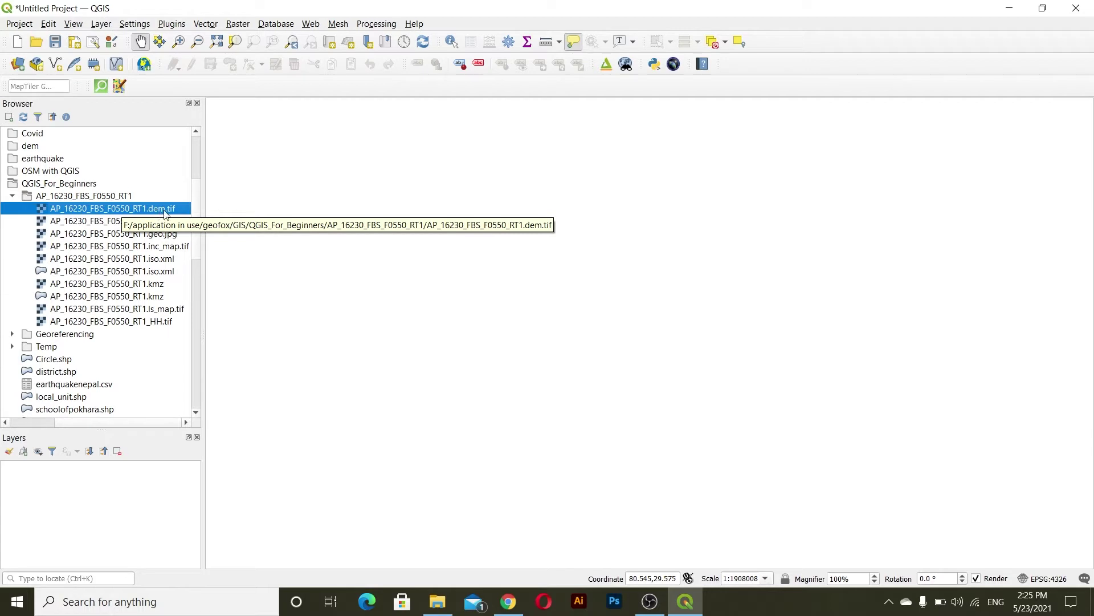
{"action": "left_click_drag", "start_coordinate": [135, 211], "coordinate": [117, 475]}
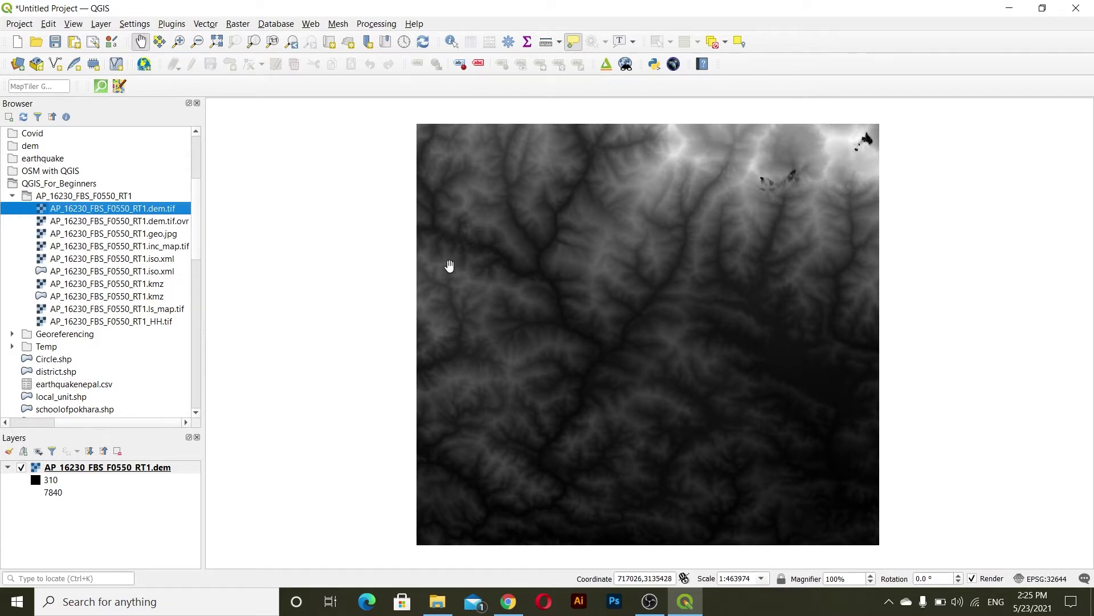
- Add local_unit.shp from the QGIS_For_Beginners folder as a layer above the DEM
{"action": "scroll", "coordinate": [109, 316], "scroll_direction": "down", "scroll_amount": 2}
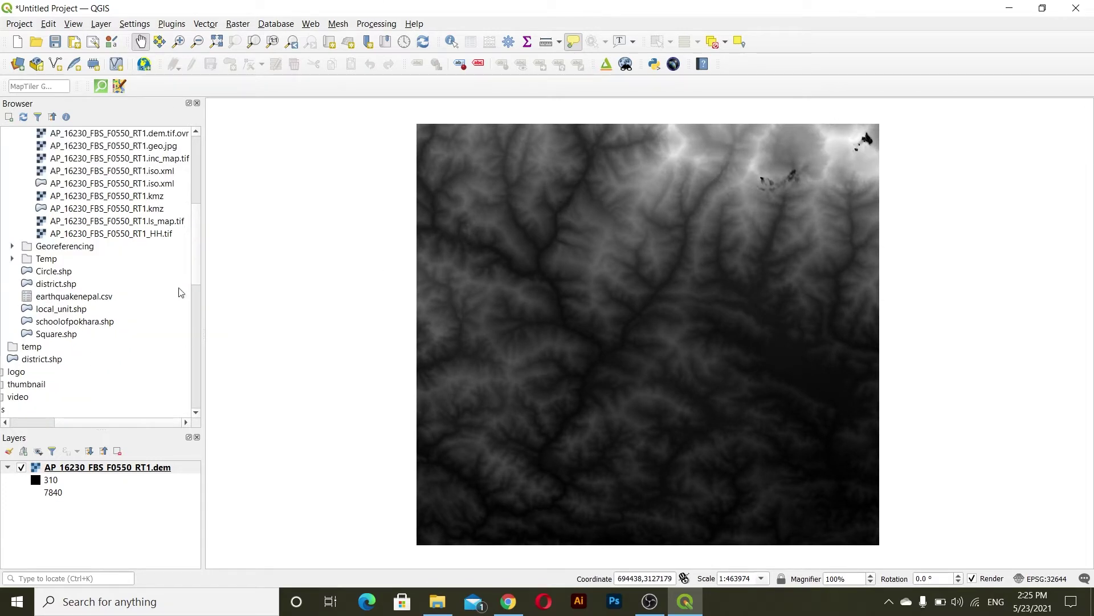
{"action": "left_click", "coordinate": [52, 289]}
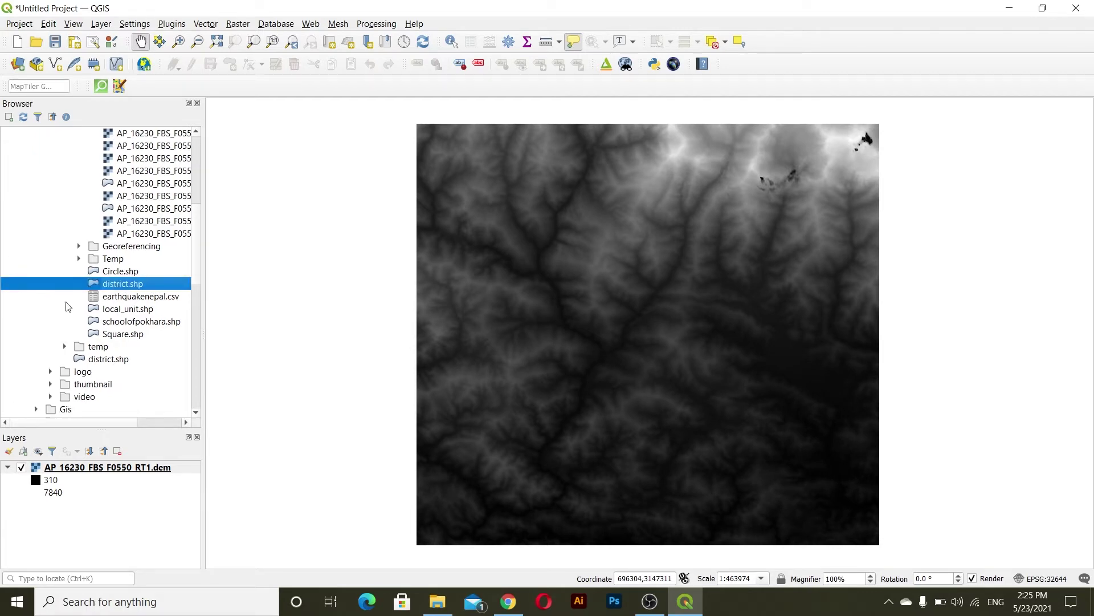
{"action": "left_click_drag", "start_coordinate": [127, 308], "coordinate": [86, 513]}
{"action": "scroll", "coordinate": [591, 347], "scroll_direction": "down", "scroll_amount": 1}
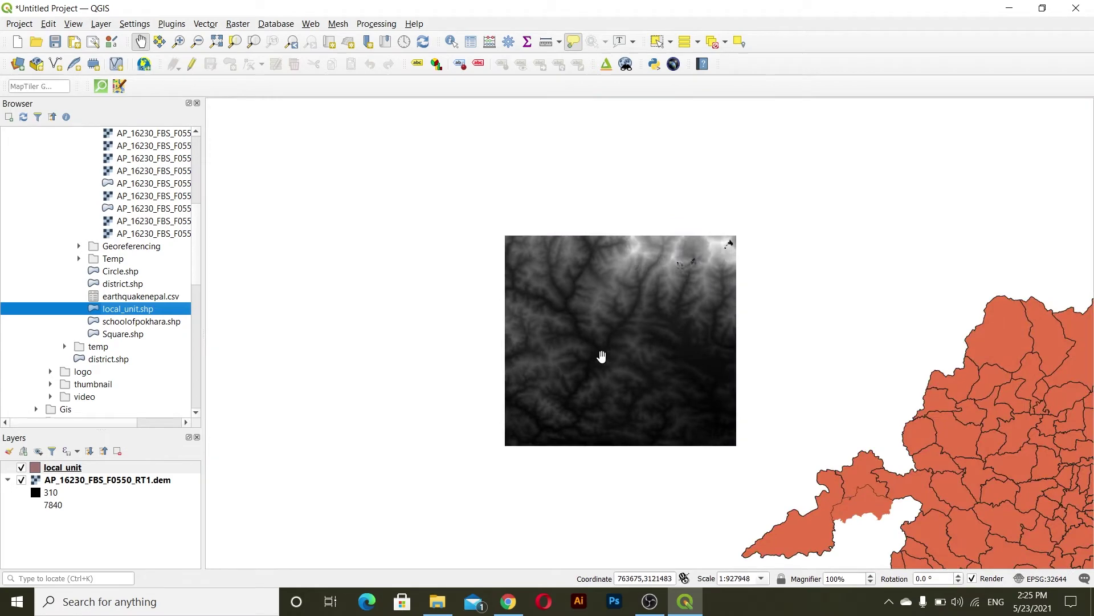
{"action": "left_click_drag", "start_coordinate": [665, 382], "coordinate": [525, 344]}
{"action": "scroll", "coordinate": [521, 340], "scroll_direction": "down", "scroll_amount": 2}
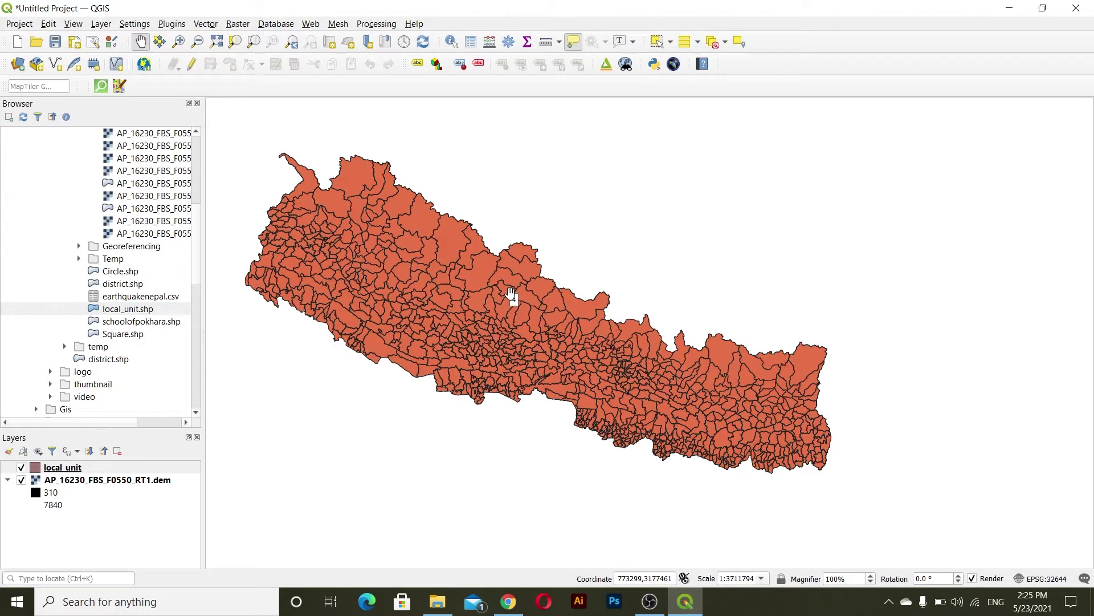
{"action": "left_click_drag", "start_coordinate": [511, 293], "coordinate": [559, 272]}
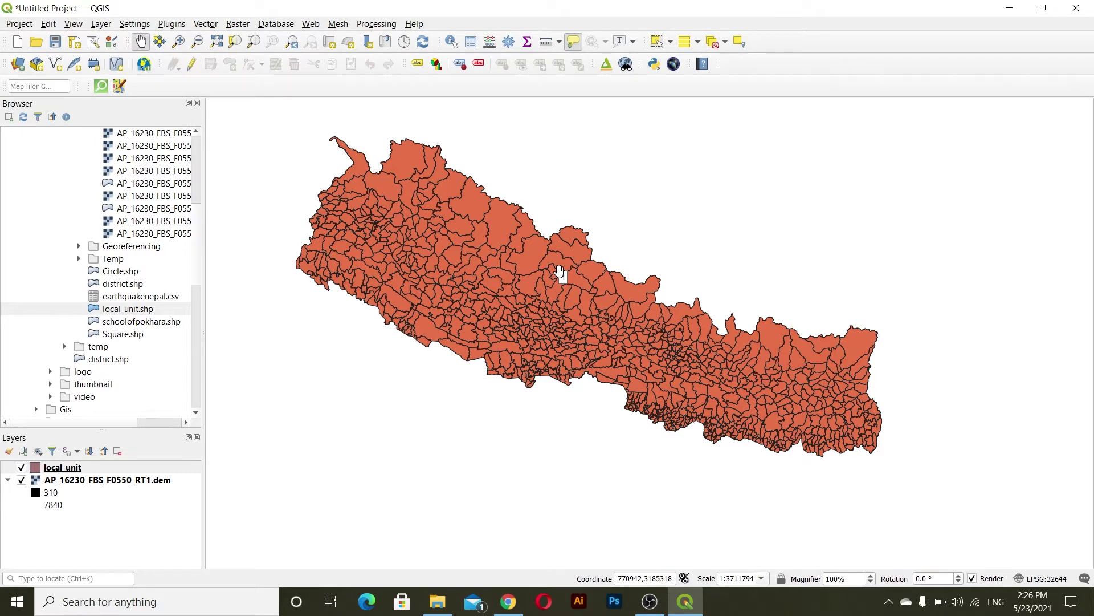
{"action": "scroll", "coordinate": [564, 280], "scroll_direction": "up", "scroll_amount": 1}
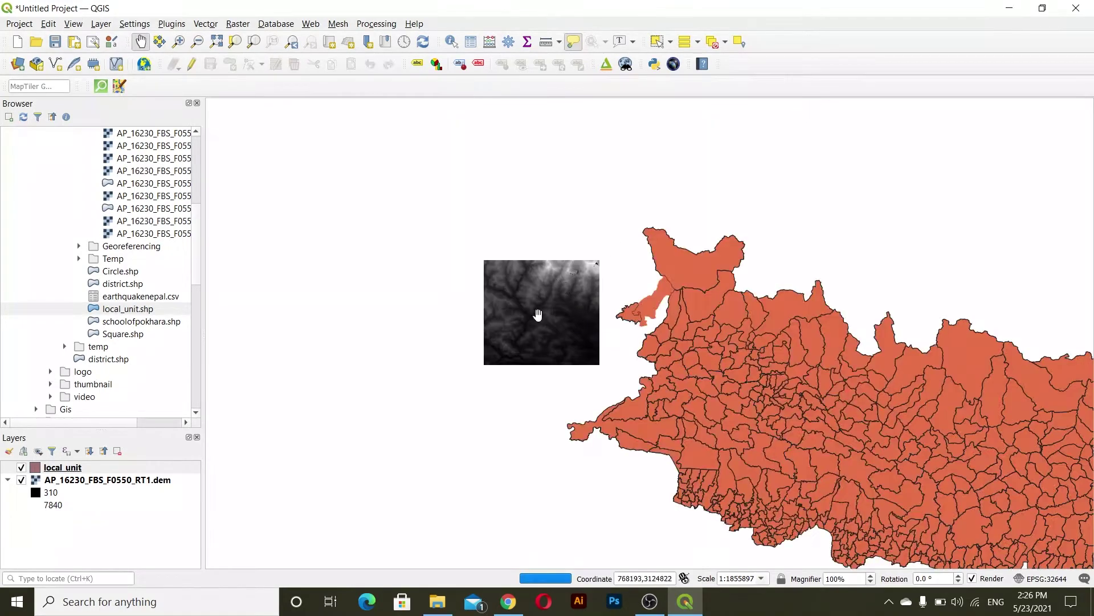
{"action": "scroll", "coordinate": [539, 317], "scroll_direction": "up", "scroll_amount": 1}
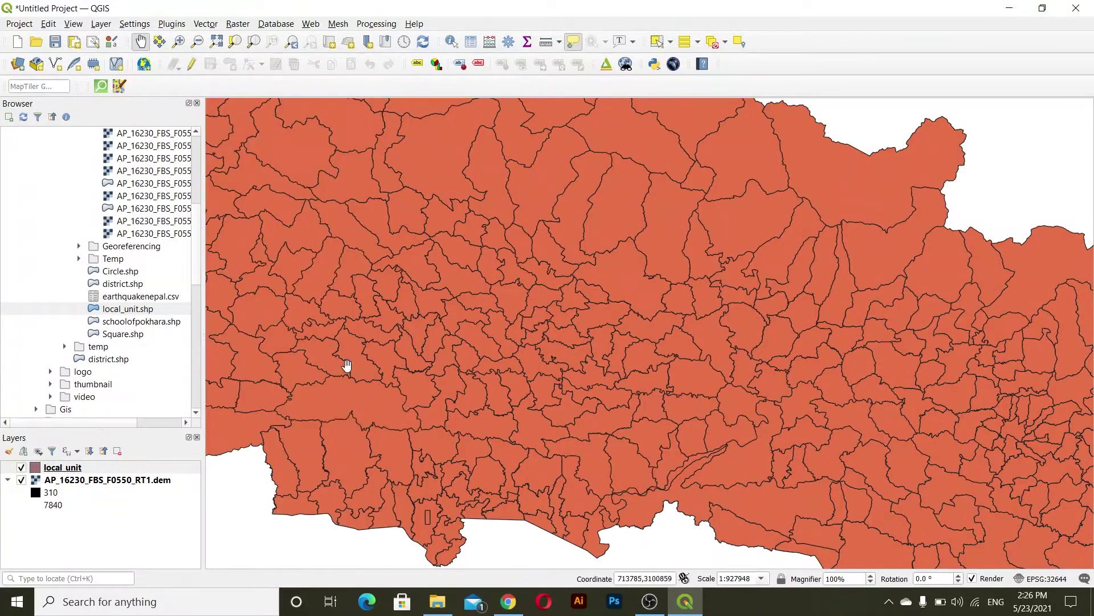
- Move the local_unit layer below the DEM to compare their extents, and return it to the top of the layer order
{"action": "left_click", "coordinate": [79, 484]}
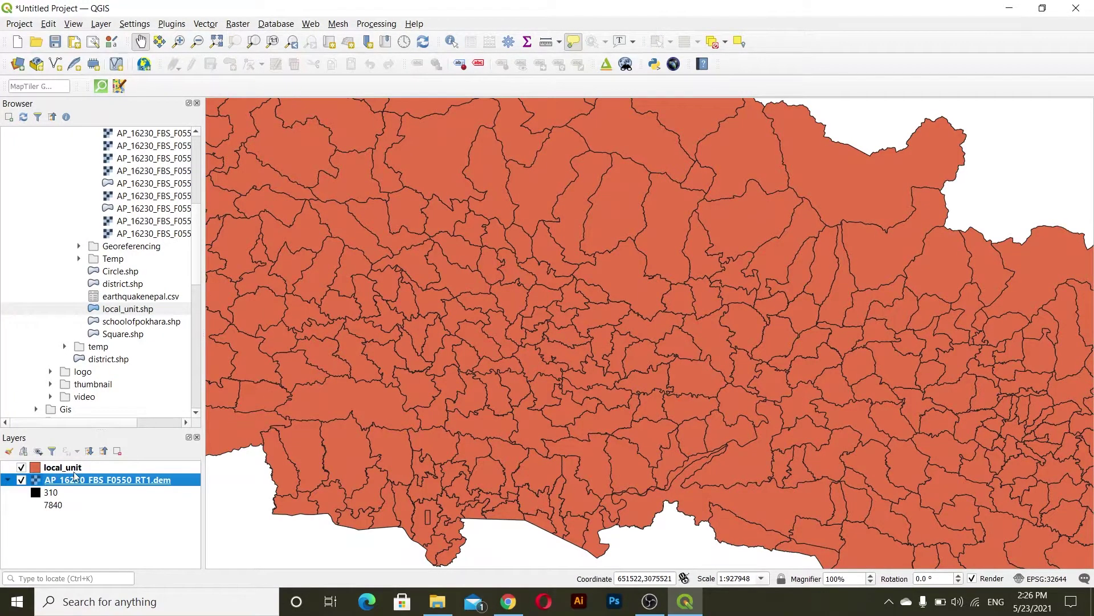
{"action": "left_click", "coordinate": [60, 467]}
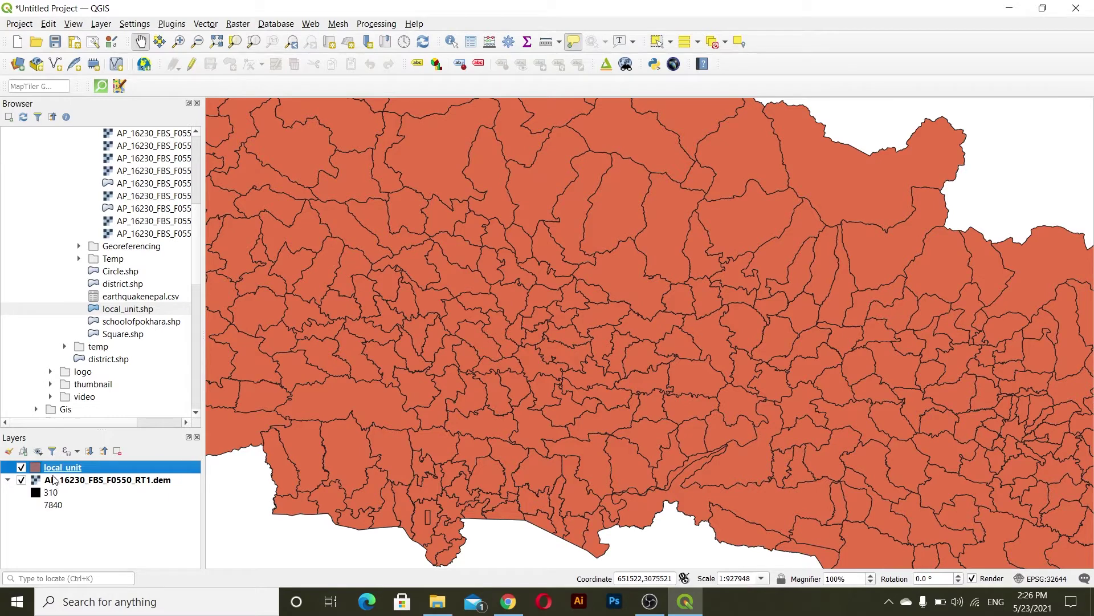
{"action": "mouse_move", "coordinate": [40, 471]}
{"action": "left_mouse_down"}
{"action": "mouse_move", "coordinate": [25, 504]}
{"action": "mouse_move", "coordinate": [39, 530]}
{"action": "mouse_move", "coordinate": [49, 521]}
{"action": "left_mouse_up"}
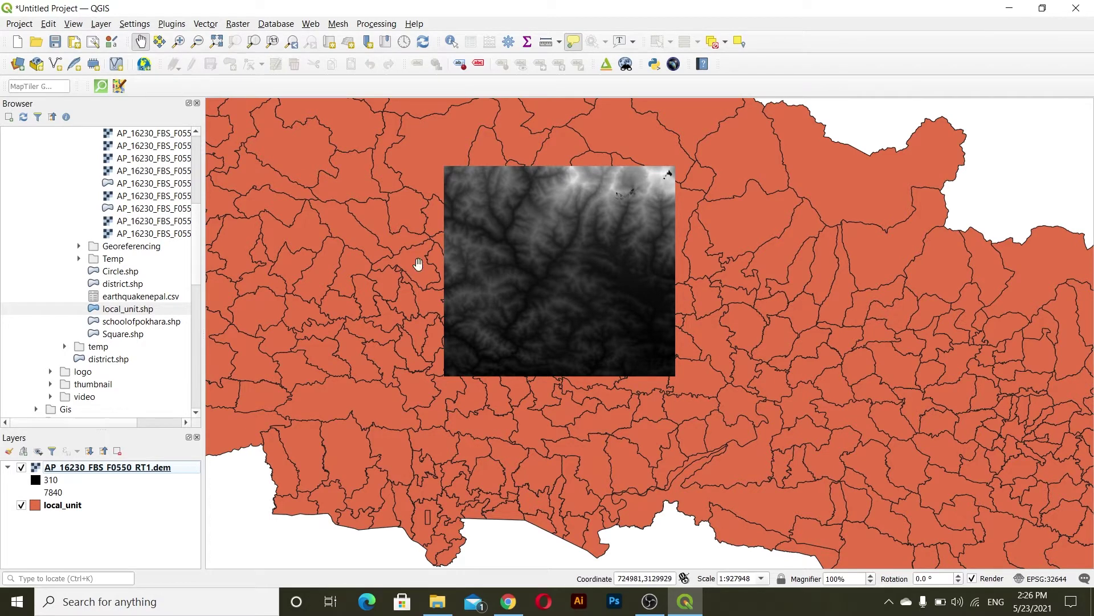
{"action": "left_click_drag", "start_coordinate": [63, 469], "coordinate": [71, 519]}
- Select a single polygon of the local_unit layer that lies within the DEM's extent
{"action": "scroll", "coordinate": [588, 314], "scroll_direction": "up", "scroll_amount": 3}
{"action": "left_click_drag", "start_coordinate": [510, 301], "coordinate": [467, 357]}
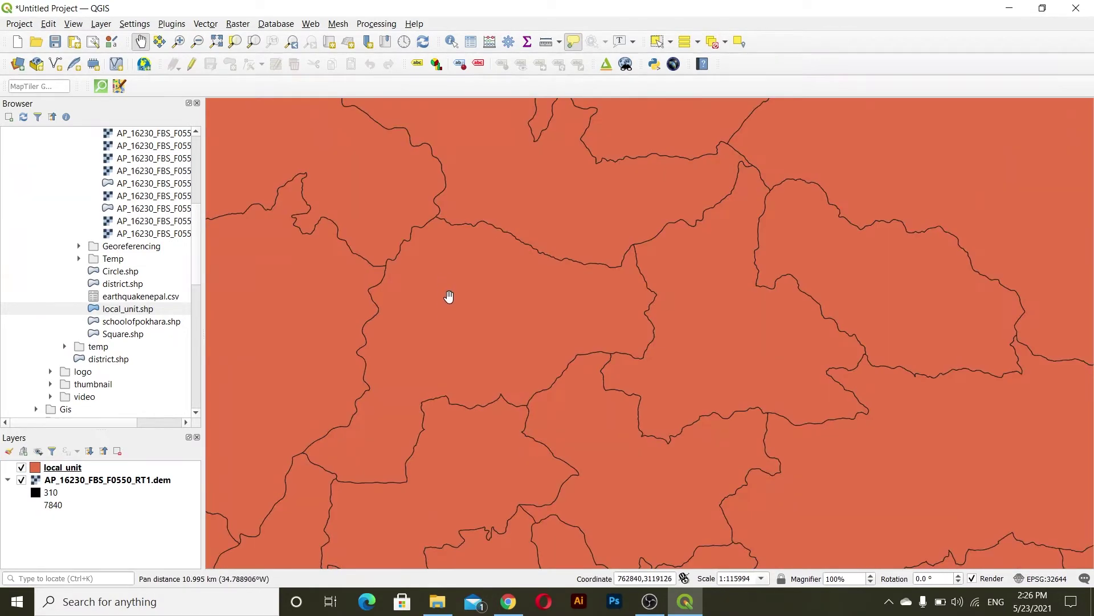
{"action": "left_click", "coordinate": [656, 42]}
{"action": "left_click", "coordinate": [57, 469]}
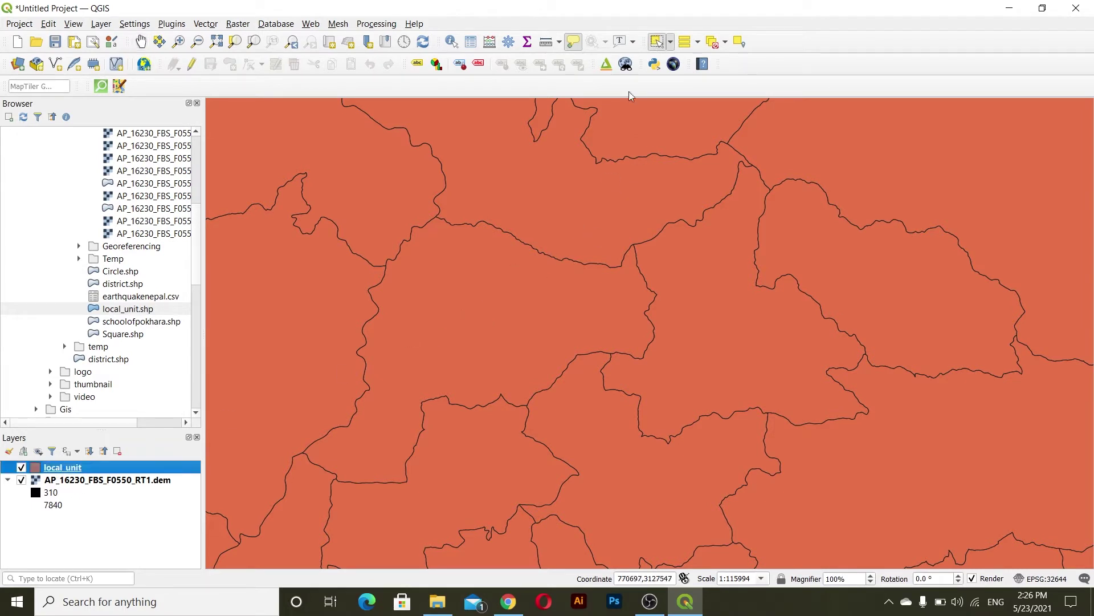
{"action": "left_click", "coordinate": [415, 354]}
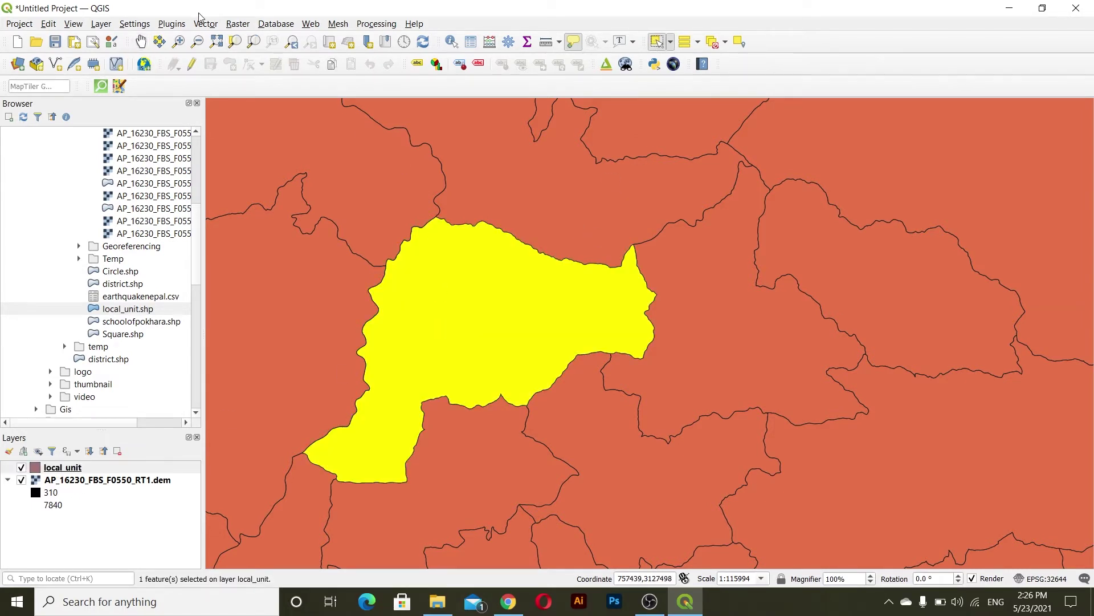
- Set up a Clip with all local_unit features as input and only the selected local_unit feature as overlay
{"action": "left_click", "coordinate": [216, 27]}
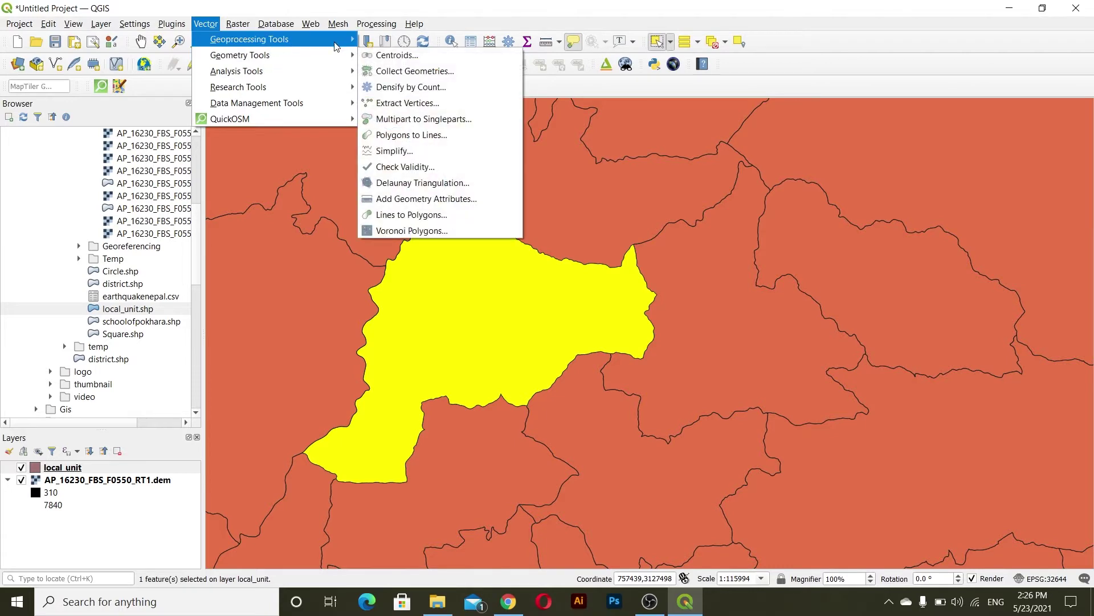
{"action": "mouse_move", "coordinate": [352, 41]}
{"action": "left_click", "coordinate": [388, 54]}
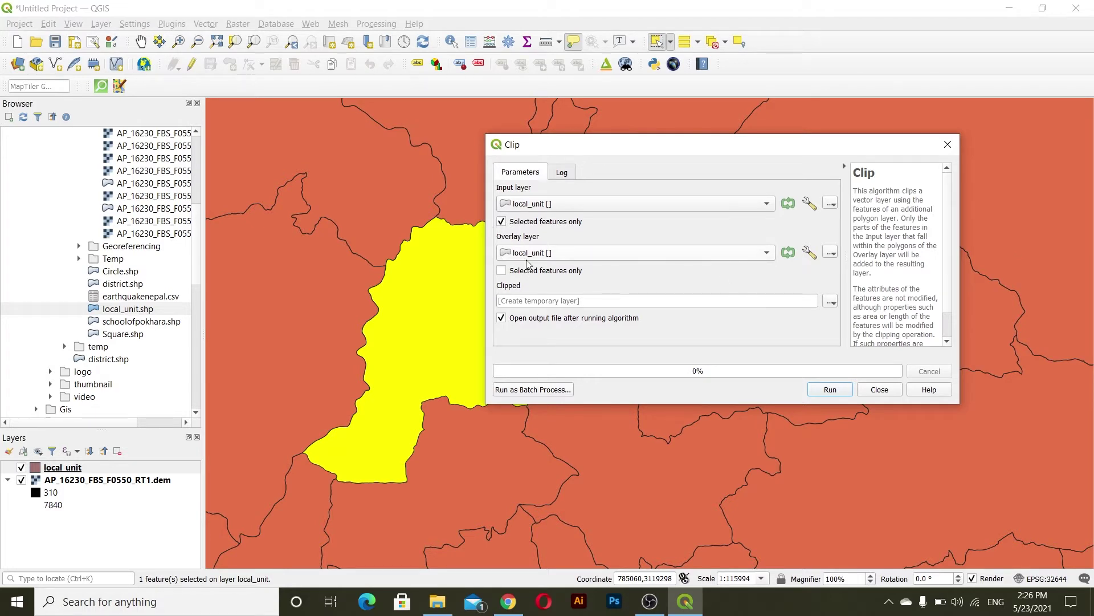
{"action": "left_click", "coordinate": [500, 223]}
- Save the clipped output as cliped in the Temp folder, run the Clip, and close its dialog
{"action": "left_click", "coordinate": [831, 302]}
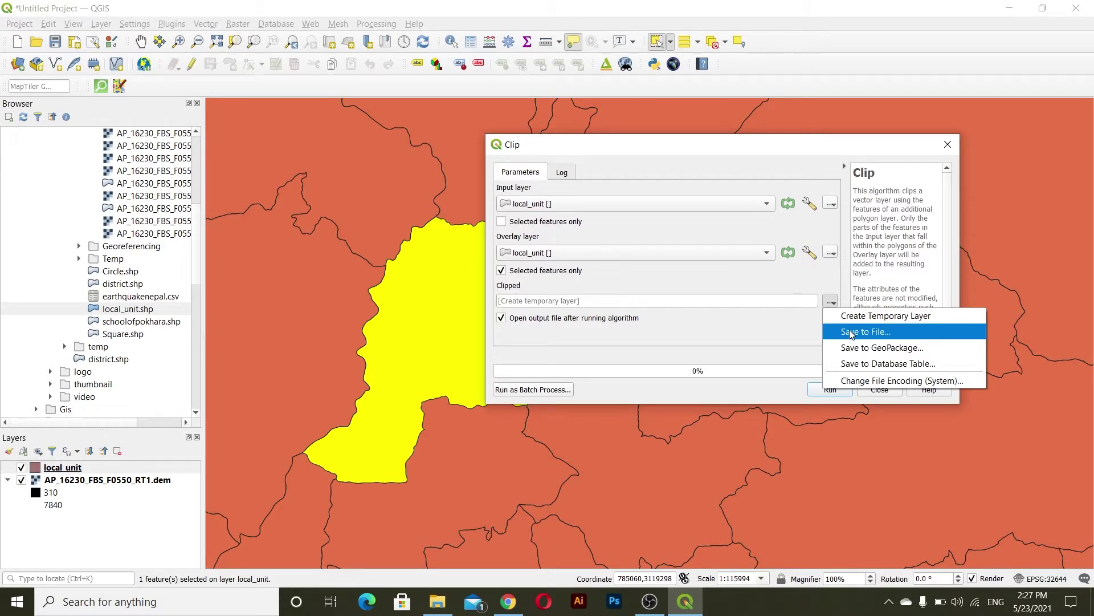
{"action": "left_click", "coordinate": [851, 332]}
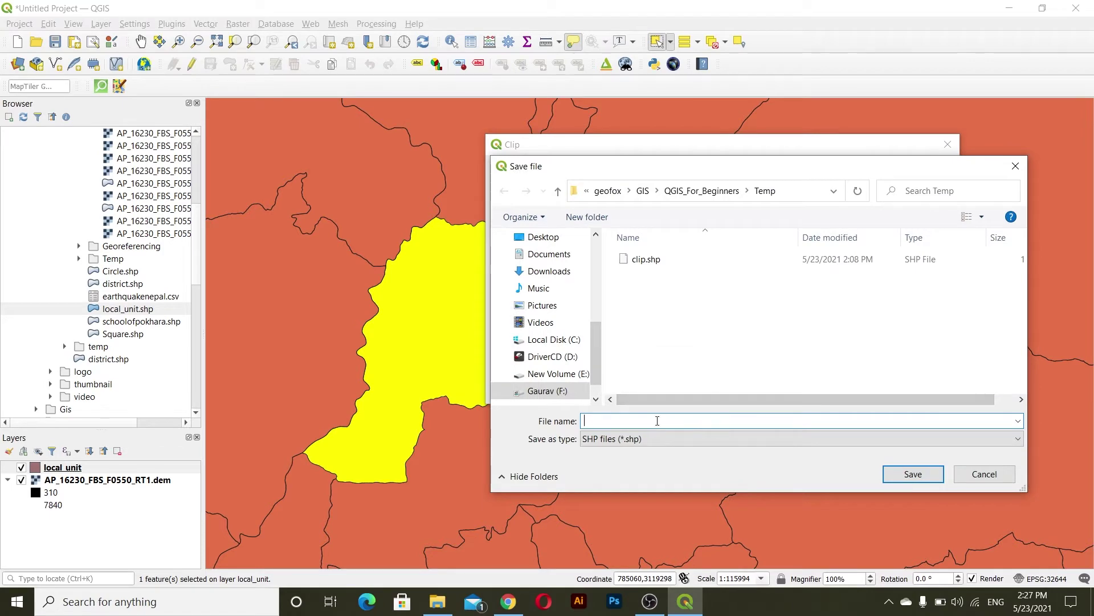
{"action": "type", "text": "cliped"}
{"action": "key", "text": "Return"}
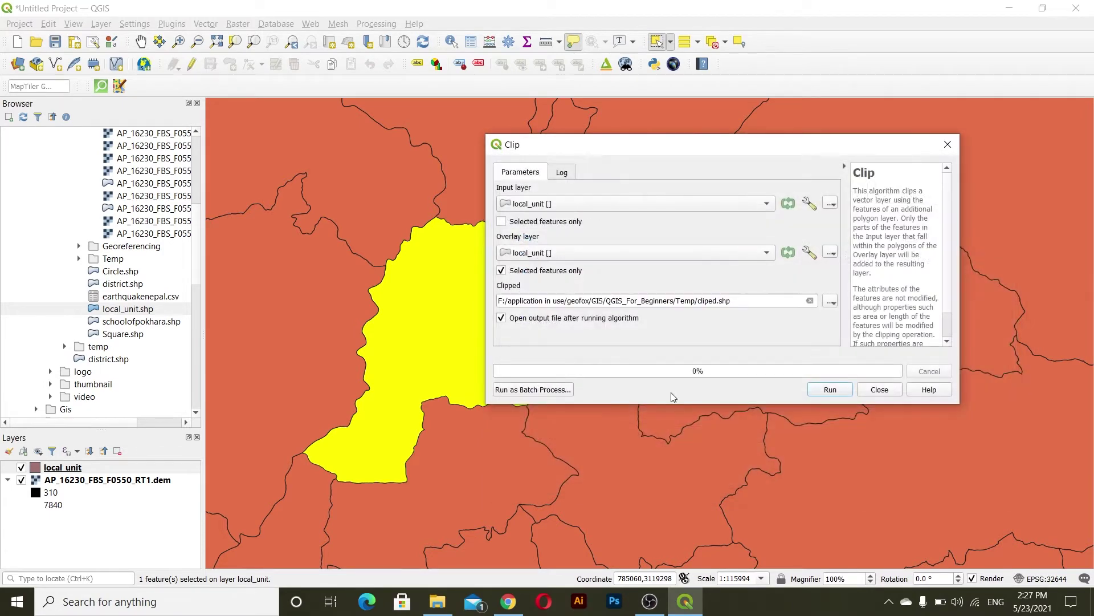
{"action": "left_click", "coordinate": [833, 390]}
{"action": "left_click", "coordinate": [893, 393]}
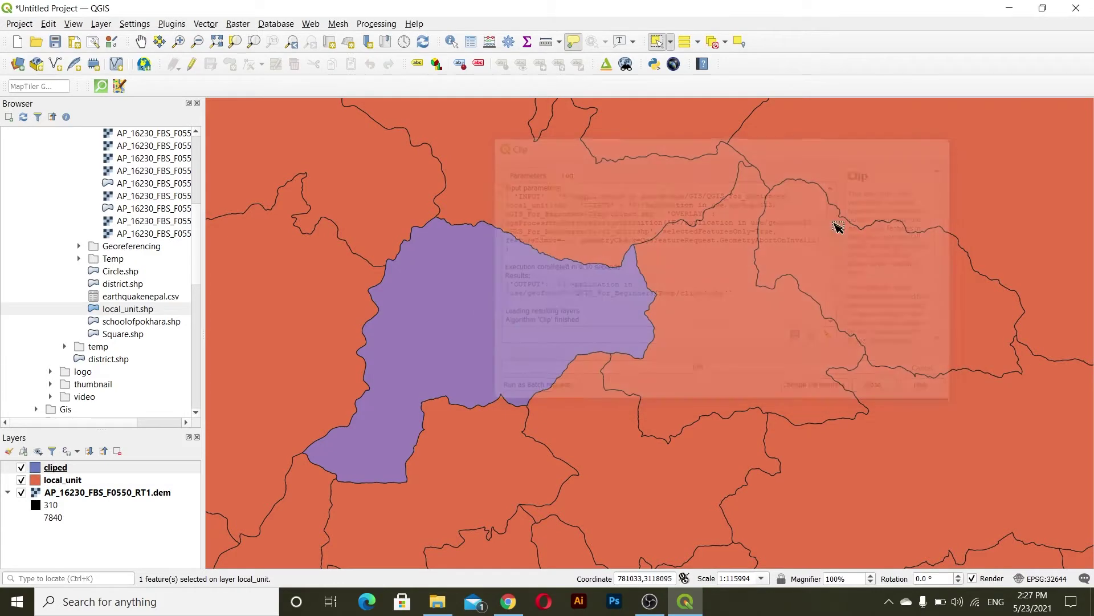
- Hide the local_unit layer and examine where the cliped polygon lies on the DEM
{"action": "left_click", "coordinate": [21, 482]}
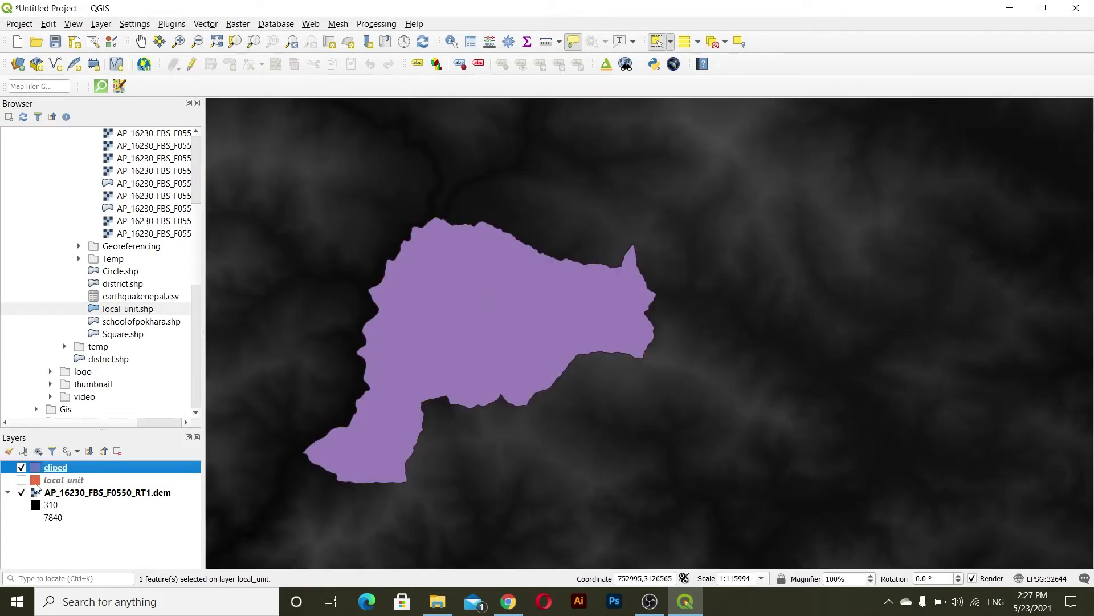
{"action": "scroll", "coordinate": [328, 412], "scroll_direction": "down", "scroll_amount": 1}
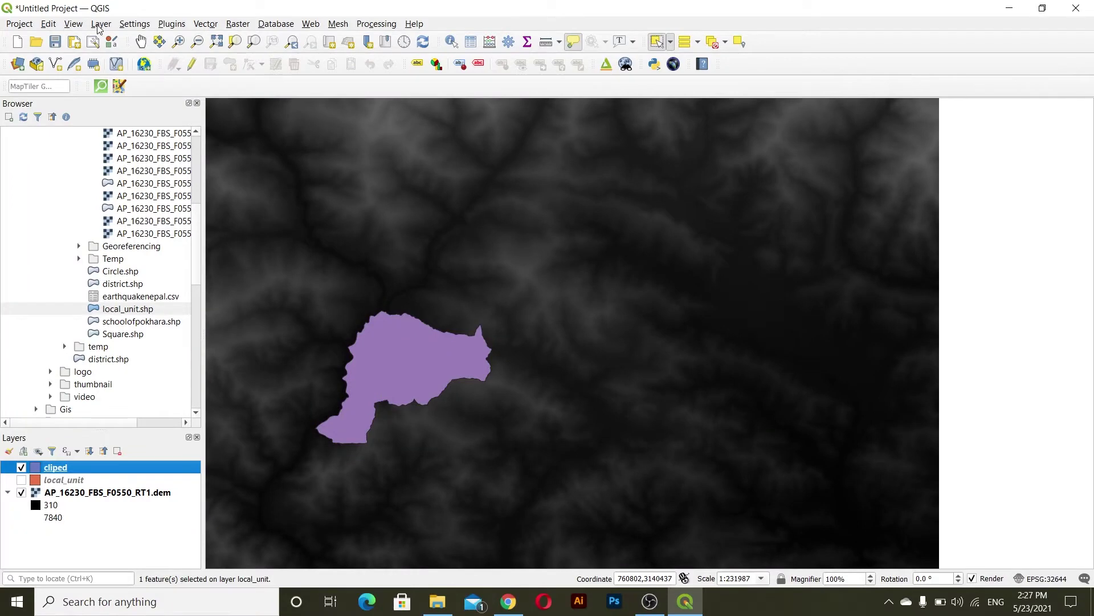
{"action": "left_click", "coordinate": [140, 41]}
{"action": "left_click_drag", "start_coordinate": [506, 443], "coordinate": [716, 266]}
{"action": "scroll", "coordinate": [672, 258], "scroll_direction": "down", "scroll_amount": 2}
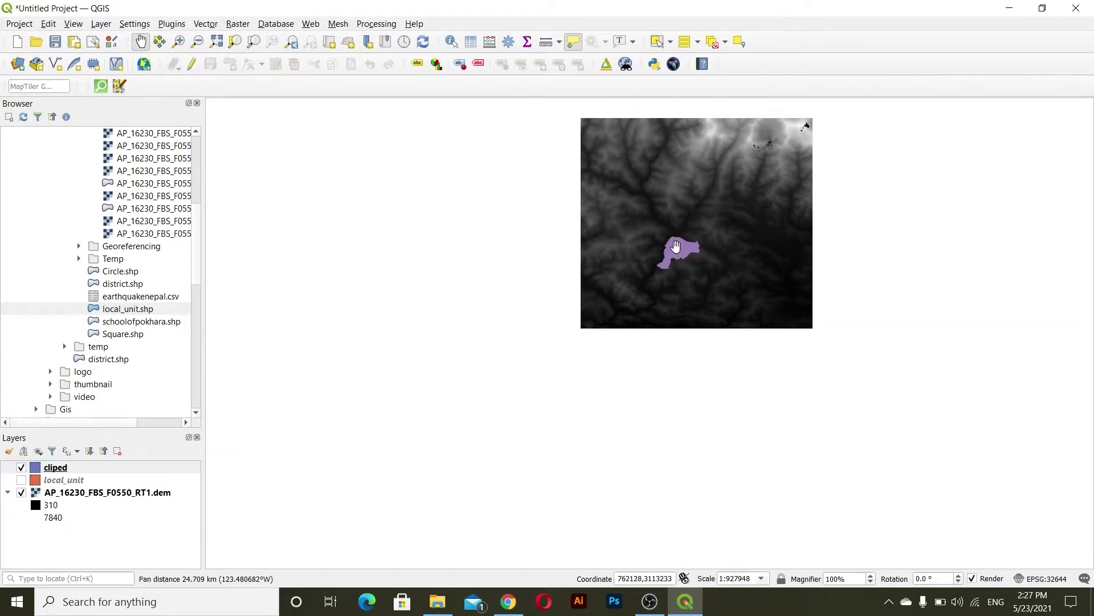
{"action": "left_click_drag", "start_coordinate": [636, 299], "coordinate": [631, 380]}
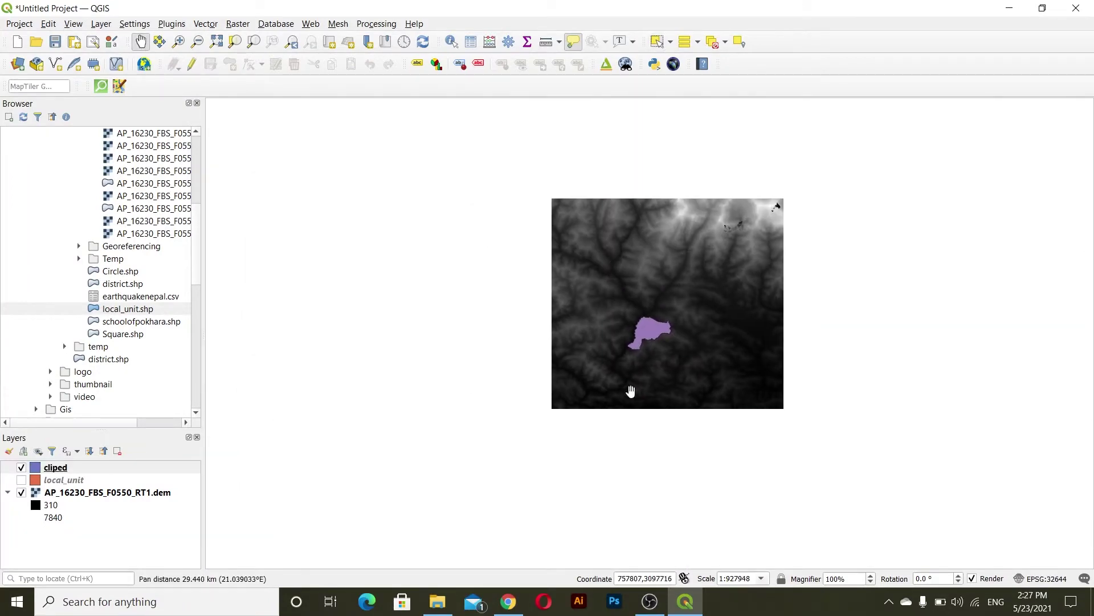
{"action": "left_click_drag", "start_coordinate": [640, 321], "coordinate": [504, 374]}
{"action": "scroll", "coordinate": [605, 333], "scroll_direction": "up", "scroll_amount": 1}
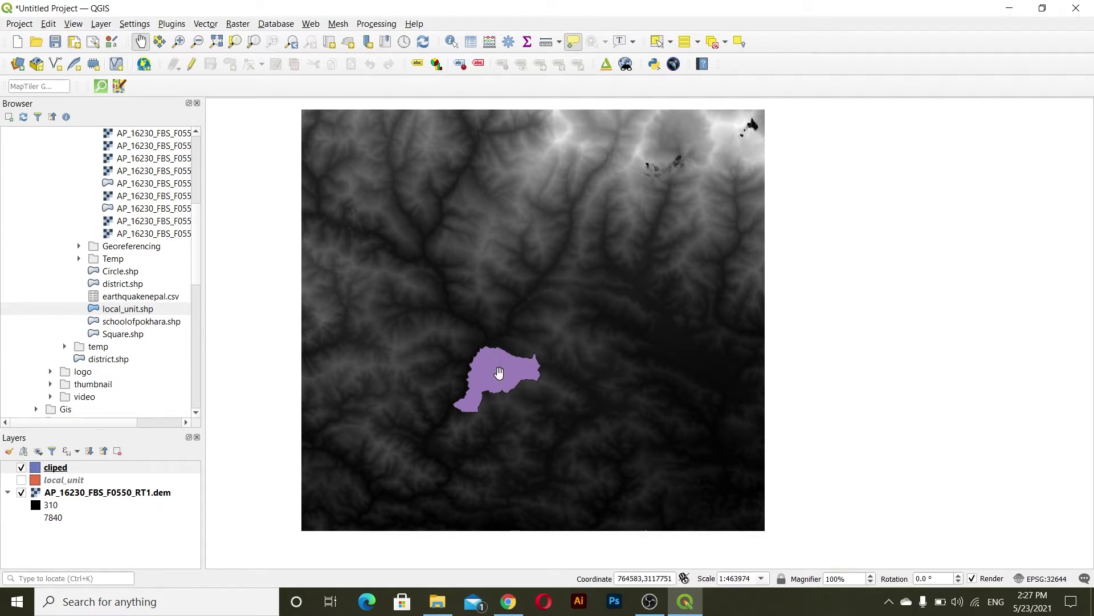
{"action": "scroll", "coordinate": [498, 373], "scroll_direction": "up", "scroll_amount": 2}
{"action": "left_click_drag", "start_coordinate": [499, 373], "coordinate": [599, 342]}
{"action": "scroll", "coordinate": [593, 323], "scroll_direction": "down", "scroll_amount": 1}
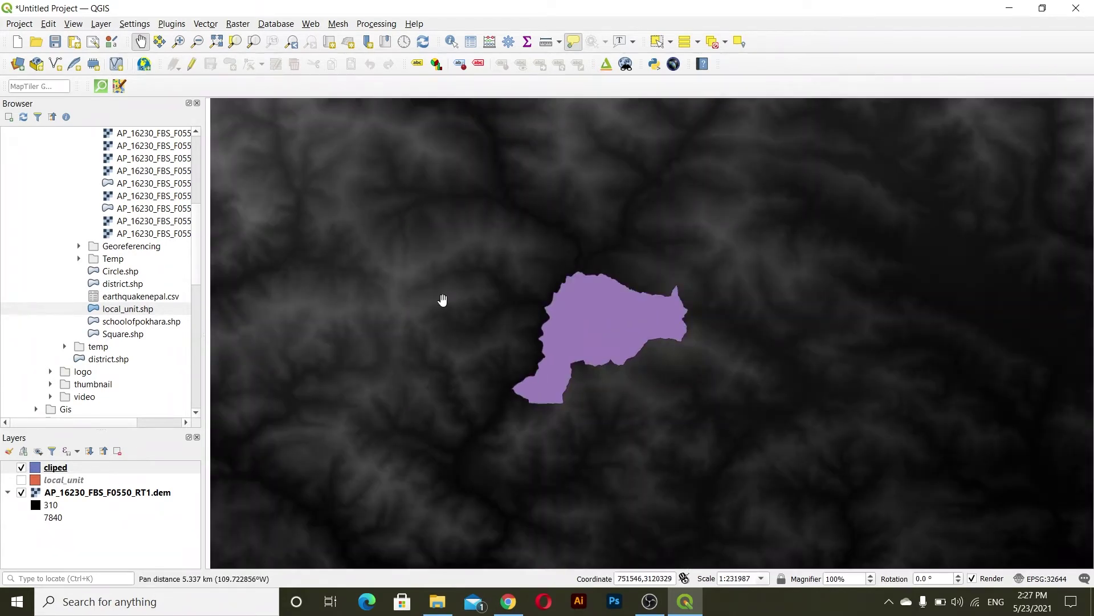
- Hide the cliped layer and add district.shp from the QGIS_For_Beginners folder as a layer
{"action": "scroll", "coordinate": [516, 279], "scroll_direction": "down", "scroll_amount": 2}
{"action": "left_click", "coordinate": [21, 466]}
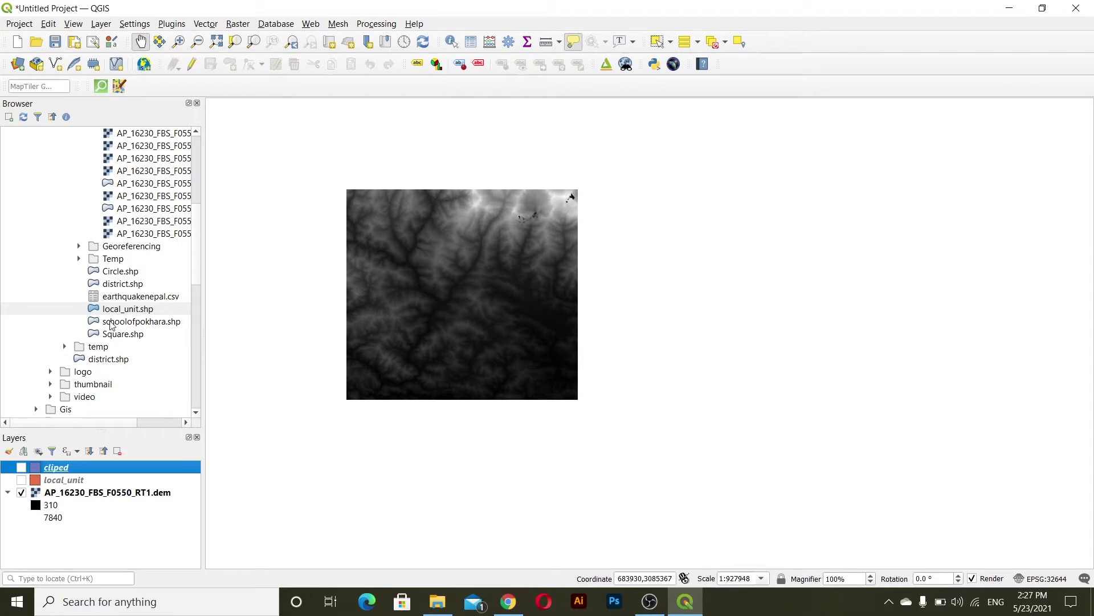
{"action": "left_click_drag", "start_coordinate": [119, 288], "coordinate": [73, 482]}
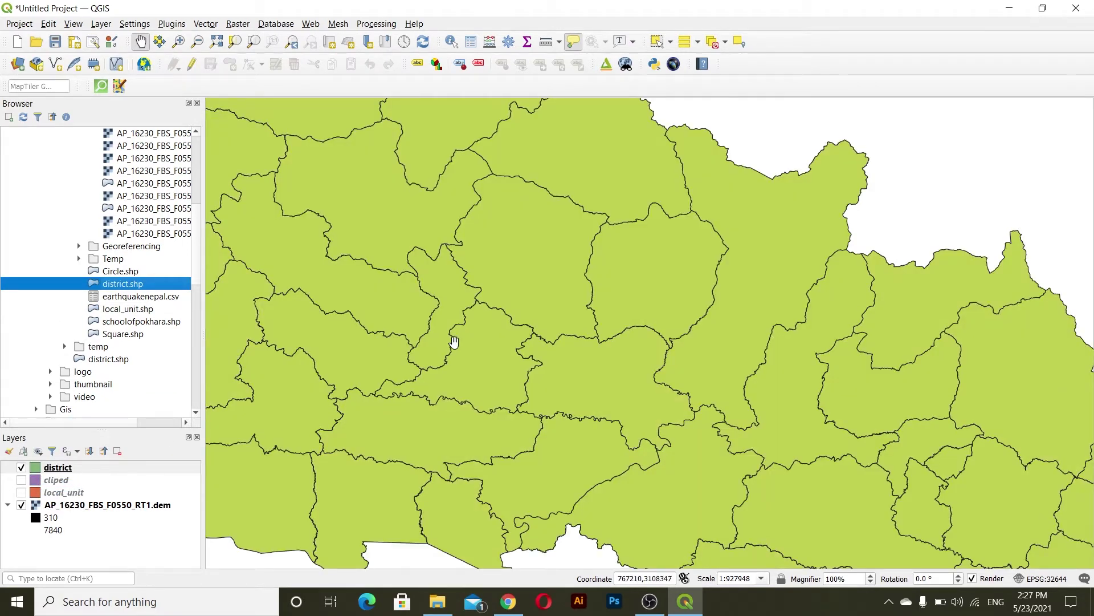
- Select the narrow north-south elongated polygon of the district layer that lies within the DEM's area
{"action": "scroll", "coordinate": [440, 276], "scroll_direction": "up", "scroll_amount": 1}
{"action": "left_click_drag", "start_coordinate": [435, 274], "coordinate": [477, 288]}
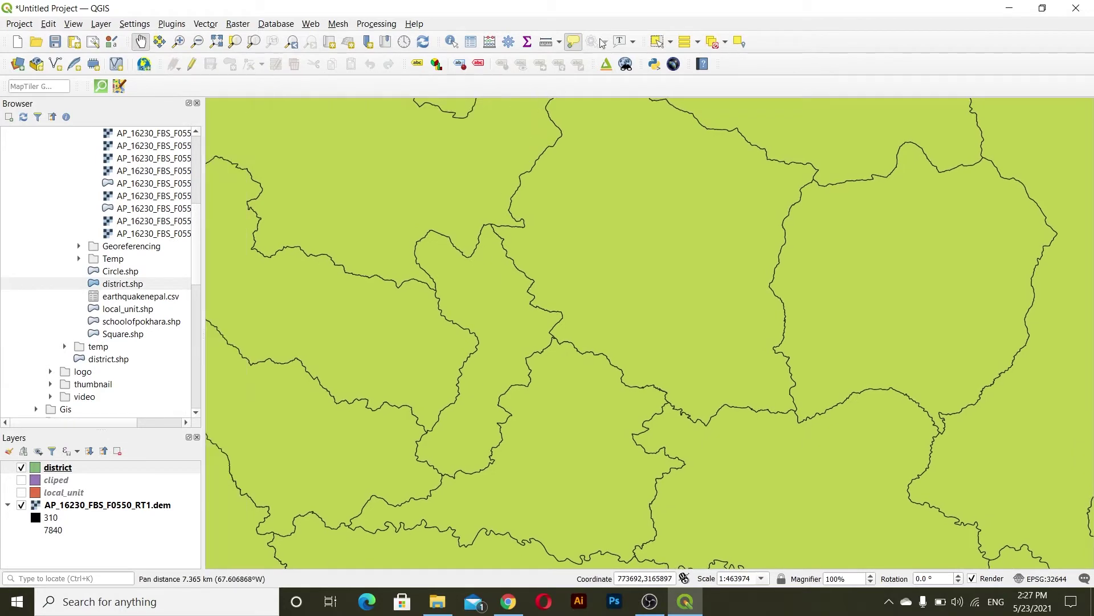
{"action": "left_click", "coordinate": [657, 41]}
{"action": "left_click", "coordinate": [75, 469]}
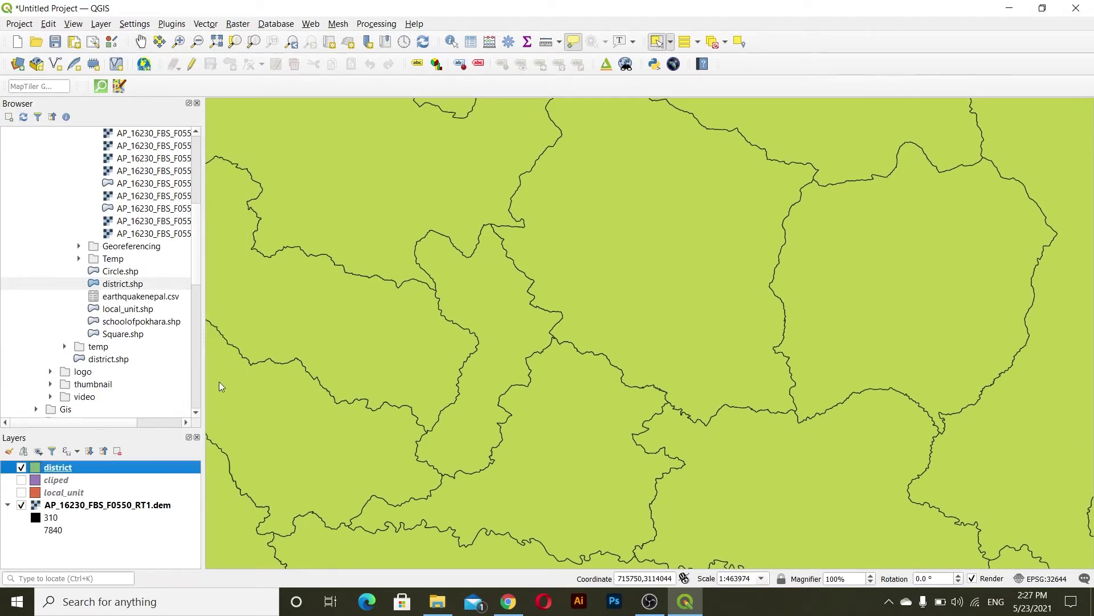
{"action": "left_click", "coordinate": [491, 304]}
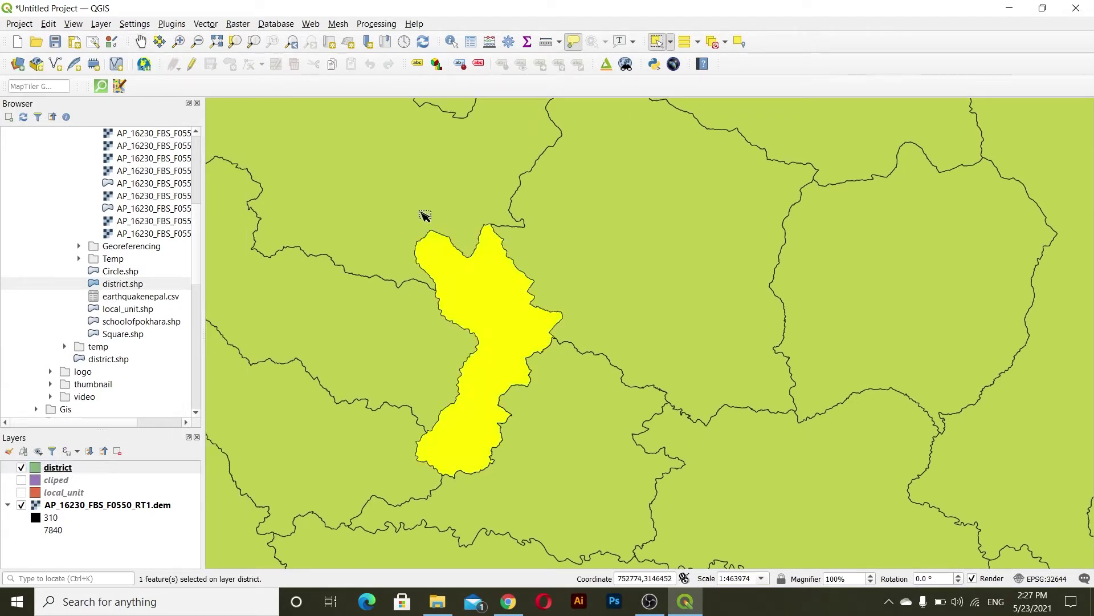
- Set up a vector Clip with district as the input layer and only the selected features of district as the overlay
{"action": "left_click", "coordinate": [205, 23]}
{"action": "mouse_move", "coordinate": [347, 44]}
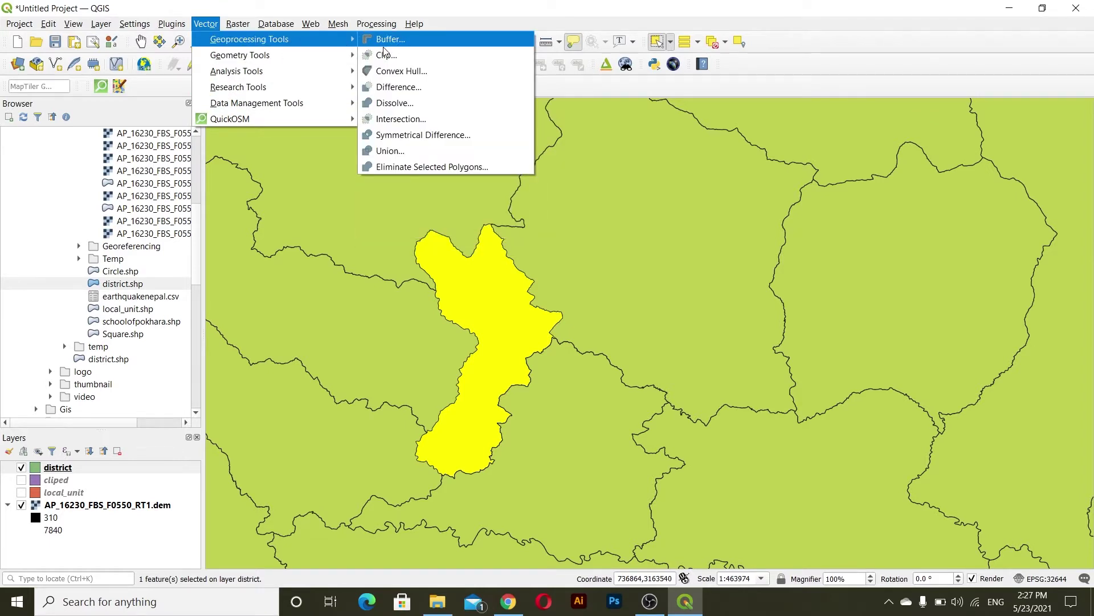
{"action": "left_click", "coordinate": [380, 55]}
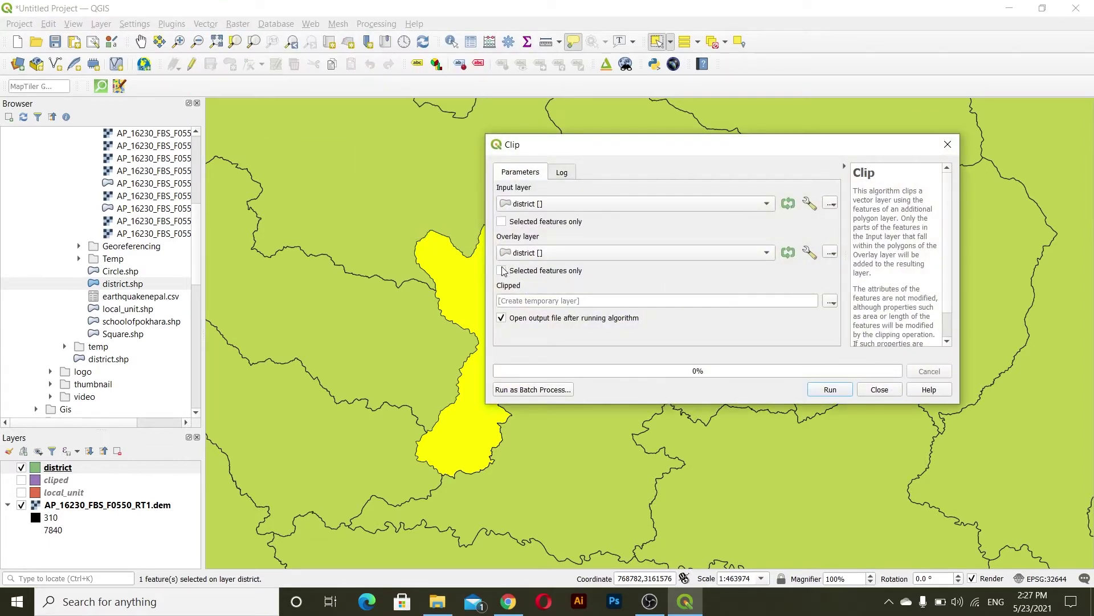
{"action": "left_click", "coordinate": [581, 304]}
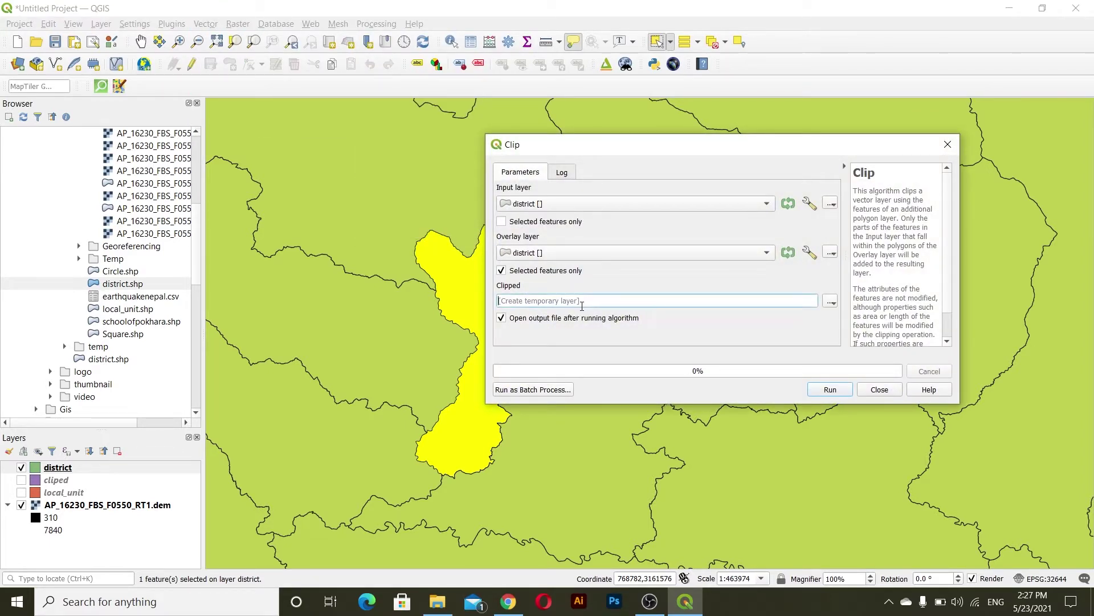
- Save the clipped output as clippeddistrict in the Temp folder, run the Clip, and close its dialog
{"action": "left_click", "coordinate": [830, 302]}
{"action": "left_click", "coordinate": [830, 301]}
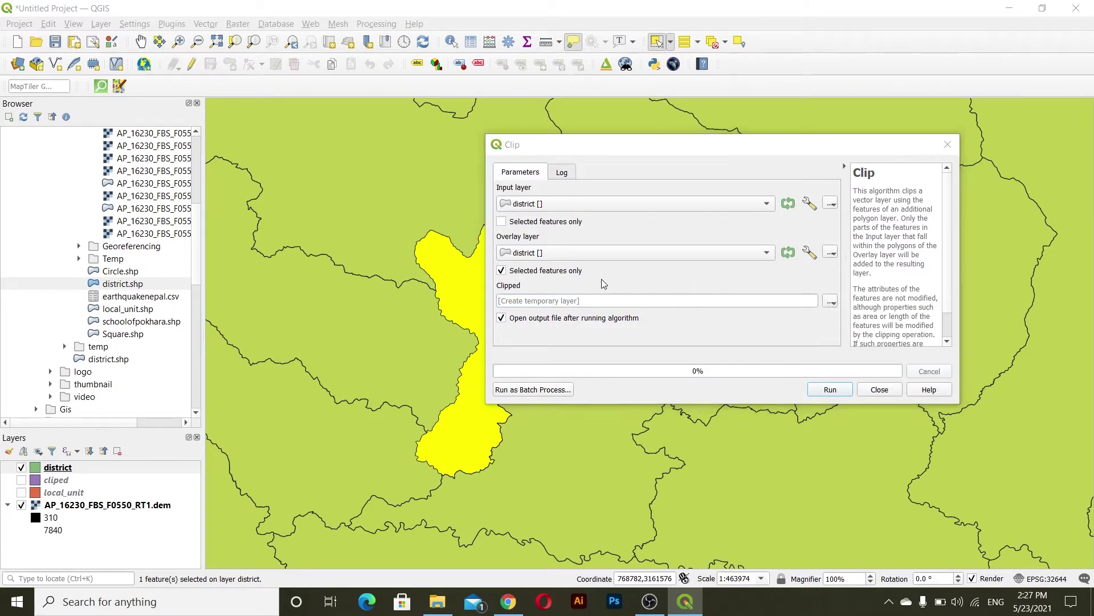
{"action": "left_click", "coordinate": [855, 324]}
{"action": "type", "text": "clppeddistrict"}
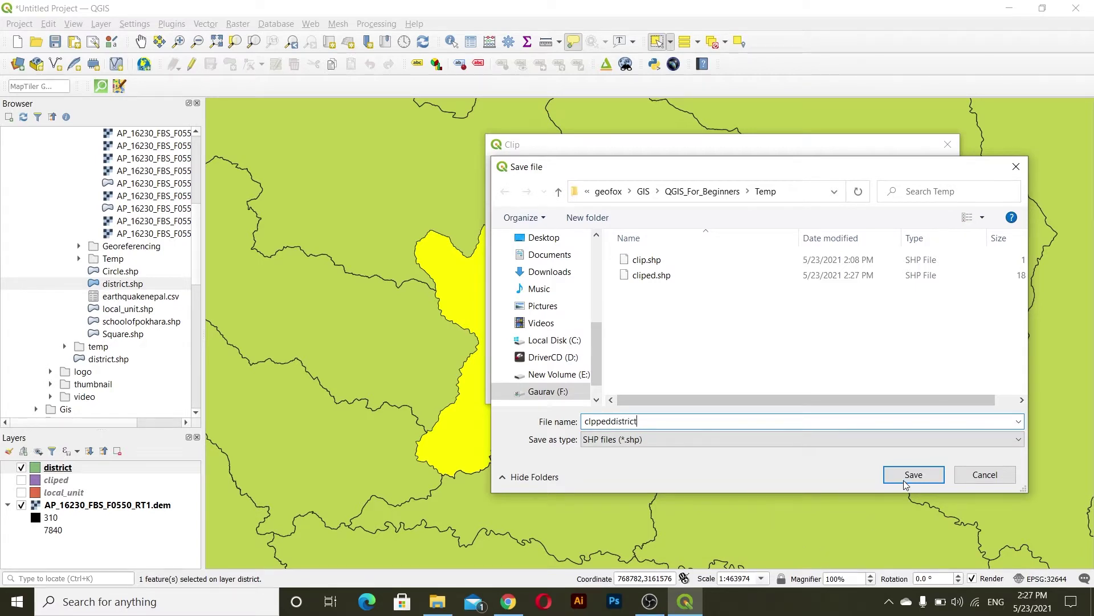
{"action": "left_click", "coordinate": [592, 421]}
{"action": "type", "text": "i"}
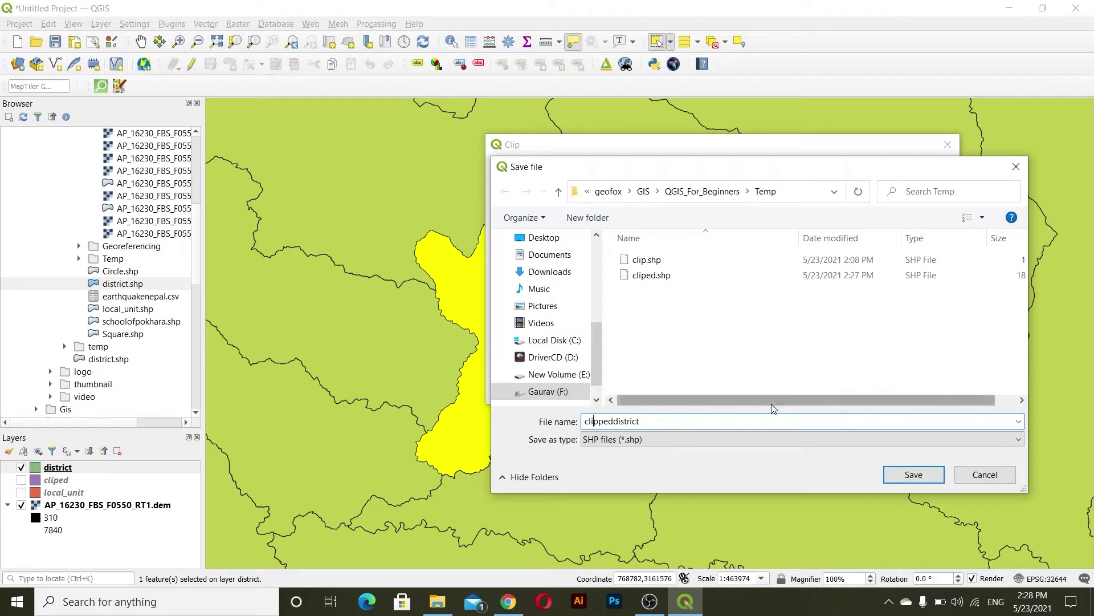
{"action": "left_click", "coordinate": [912, 475]}
{"action": "left_click", "coordinate": [821, 388]}
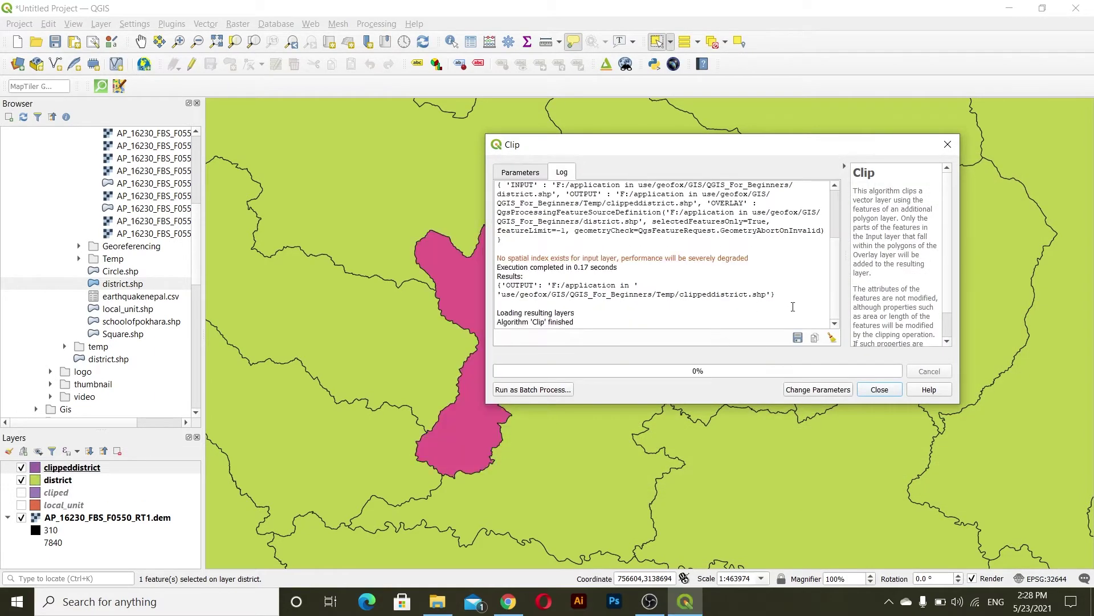
{"action": "left_click", "coordinate": [880, 390]}
- Hide the district layer and view the clippeddistrict polygon over the whole DEM
{"action": "left_click", "coordinate": [21, 480]}
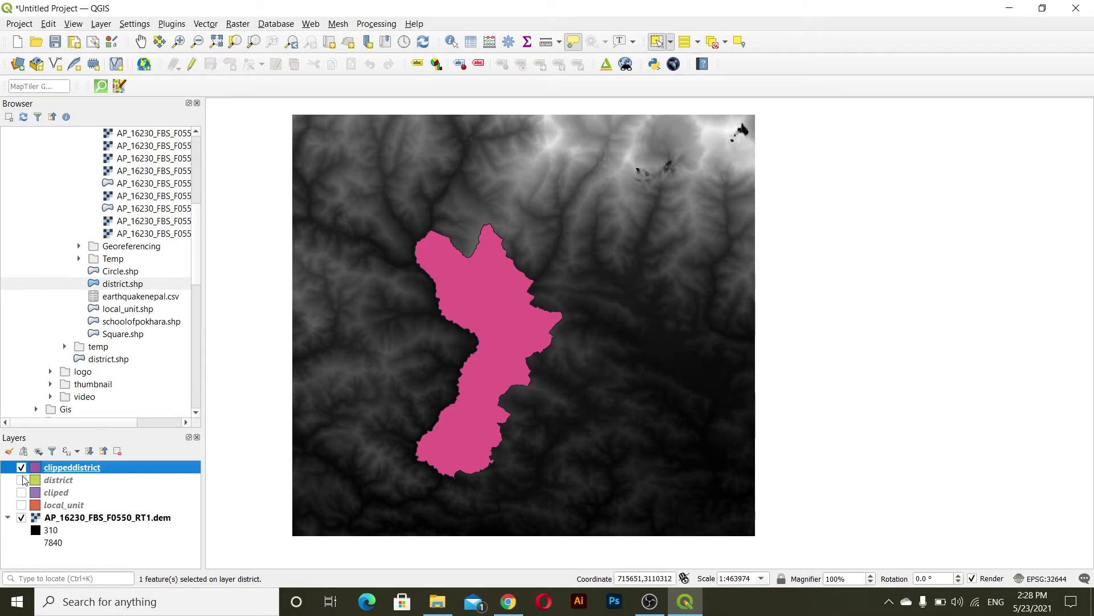
{"action": "scroll", "coordinate": [482, 314], "scroll_direction": "down", "scroll_amount": 1}
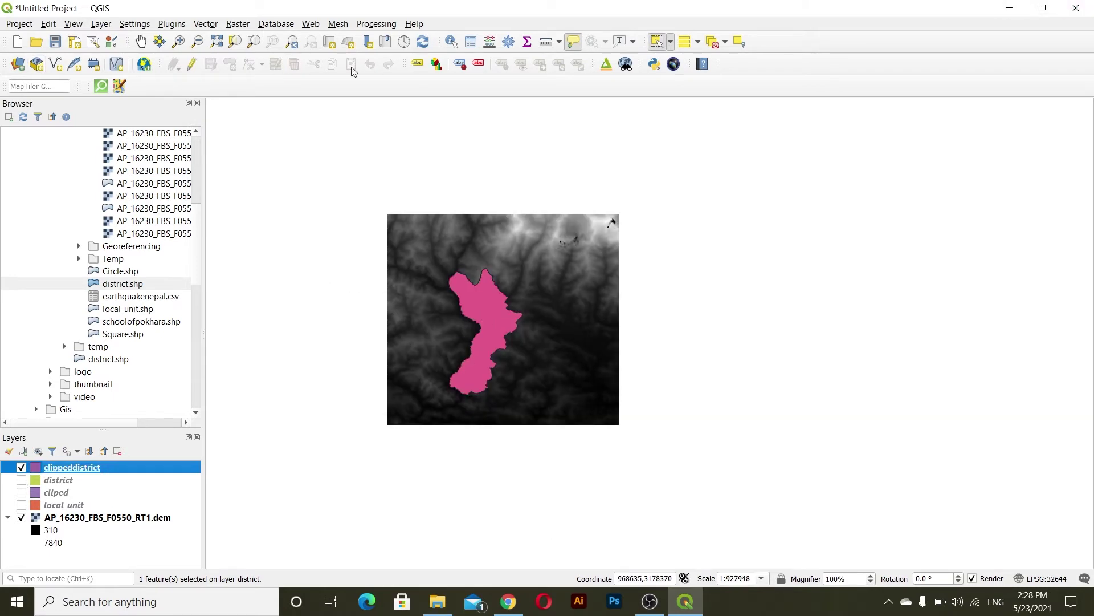
{"action": "left_click", "coordinate": [141, 42]}
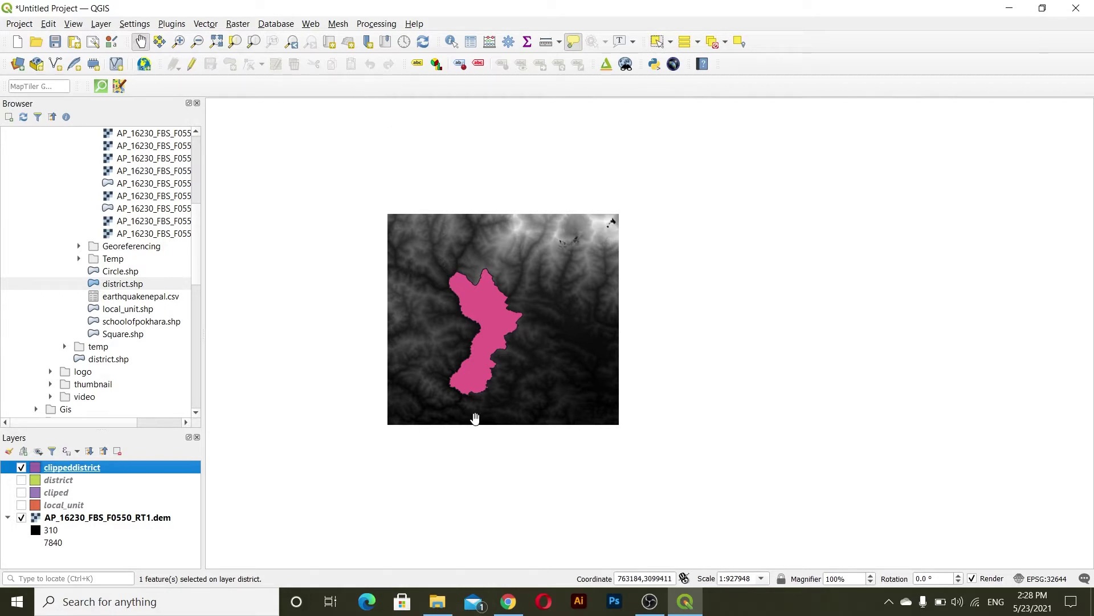
- Switch to File Explorer, open image 15 from the Photo folder to read the raster topics, and return to QGIS
{"action": "left_click", "coordinate": [445, 607]}
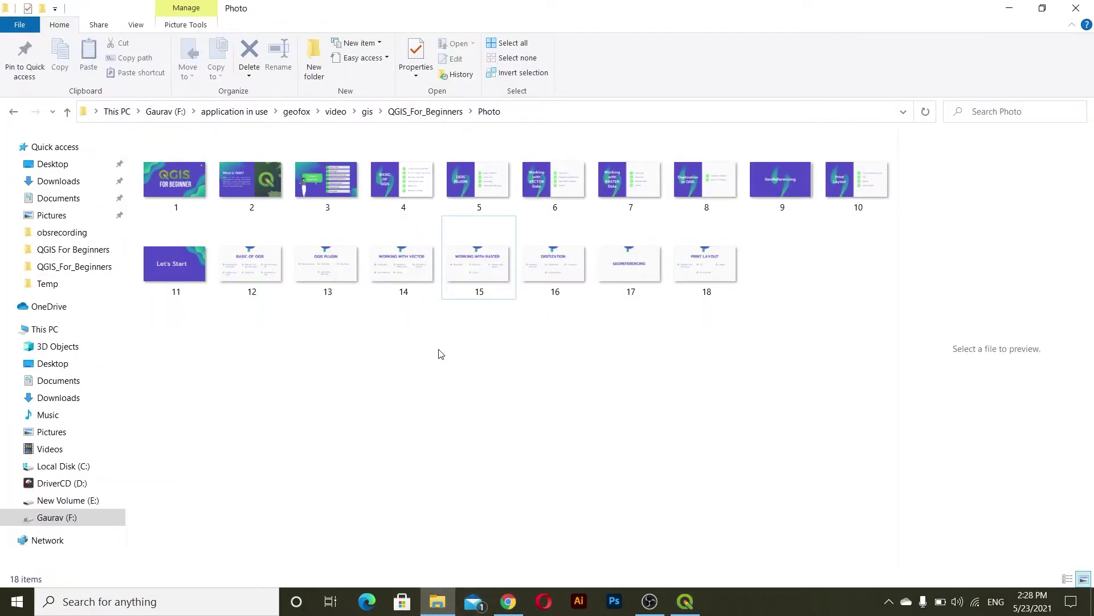
{"action": "left_click", "coordinate": [485, 267]}
{"action": "double_click", "coordinate": [485, 267]}
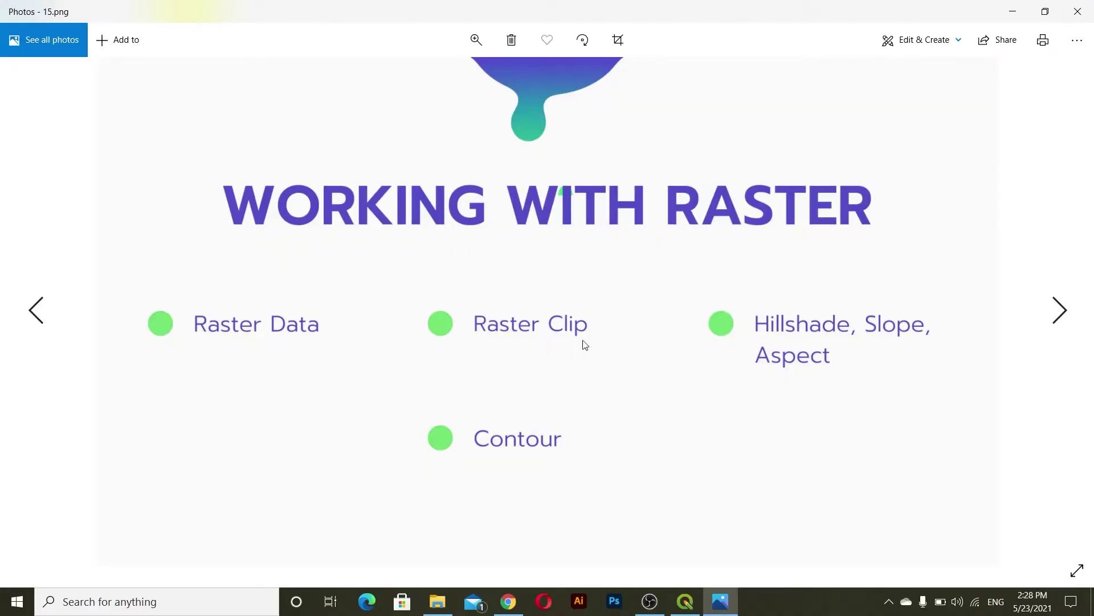
{"action": "left_click", "coordinate": [685, 601]}
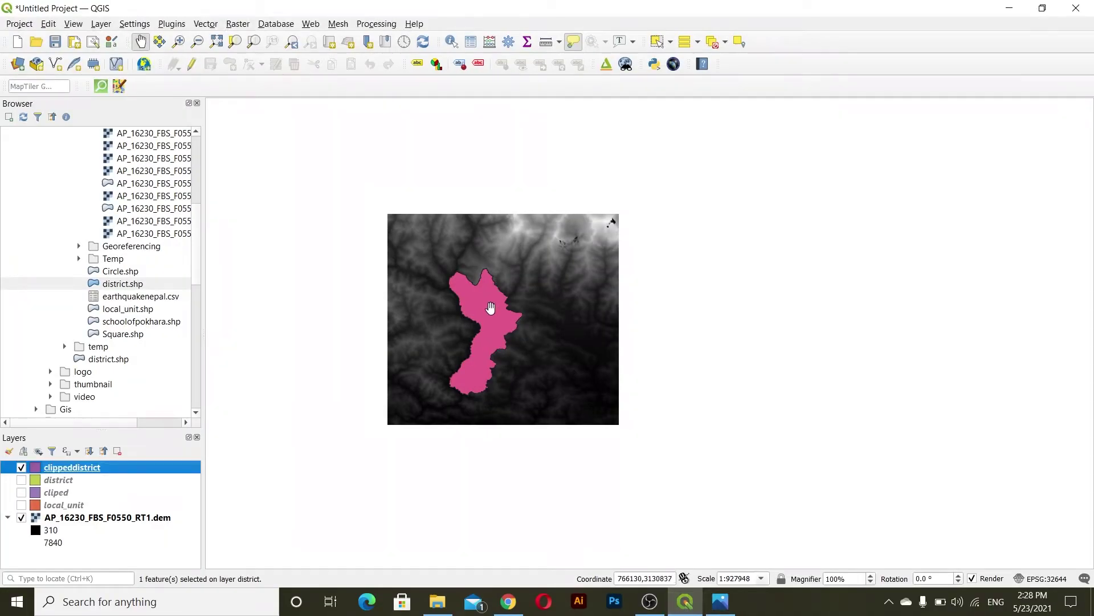
- Start Clip Raster by Mask Layer with AP_16230_FBS_F0550_RT1.dem as the input layer and clippeddistrict as the mask layer
{"action": "scroll", "coordinate": [491, 305], "scroll_direction": "up", "scroll_amount": 1}
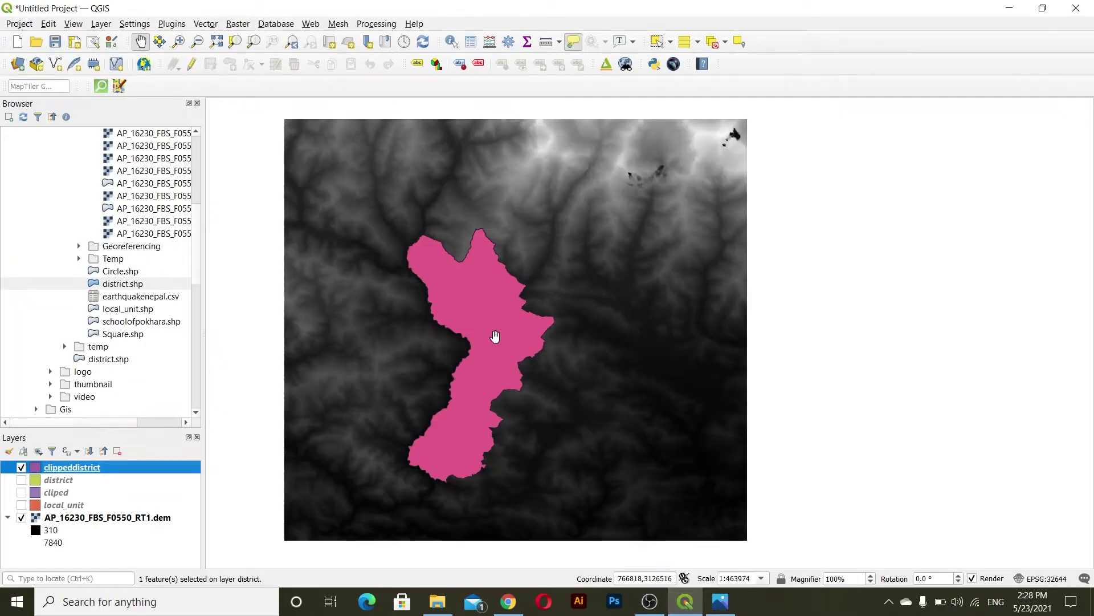
{"action": "left_click", "coordinate": [237, 26]}
{"action": "mouse_move", "coordinate": [327, 91]}
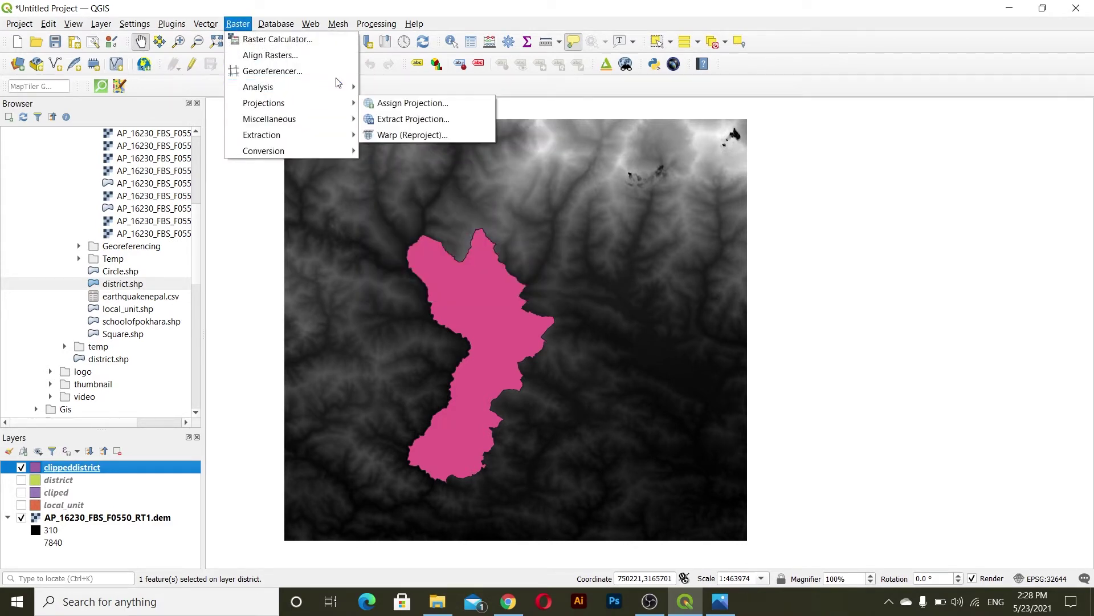
{"action": "mouse_move", "coordinate": [343, 136]}
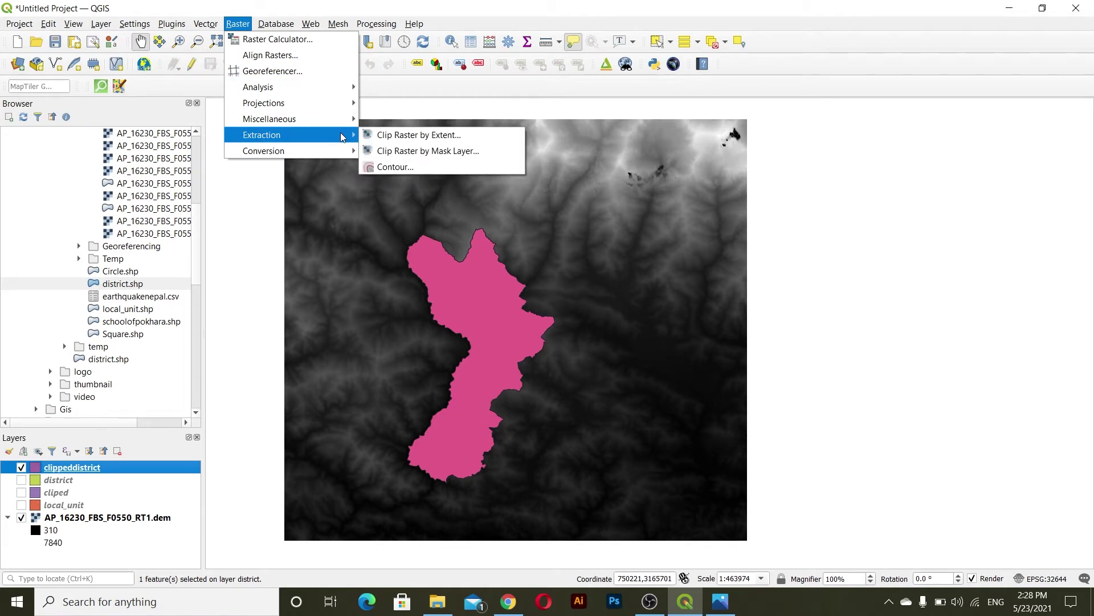
{"action": "left_click", "coordinate": [408, 151]}
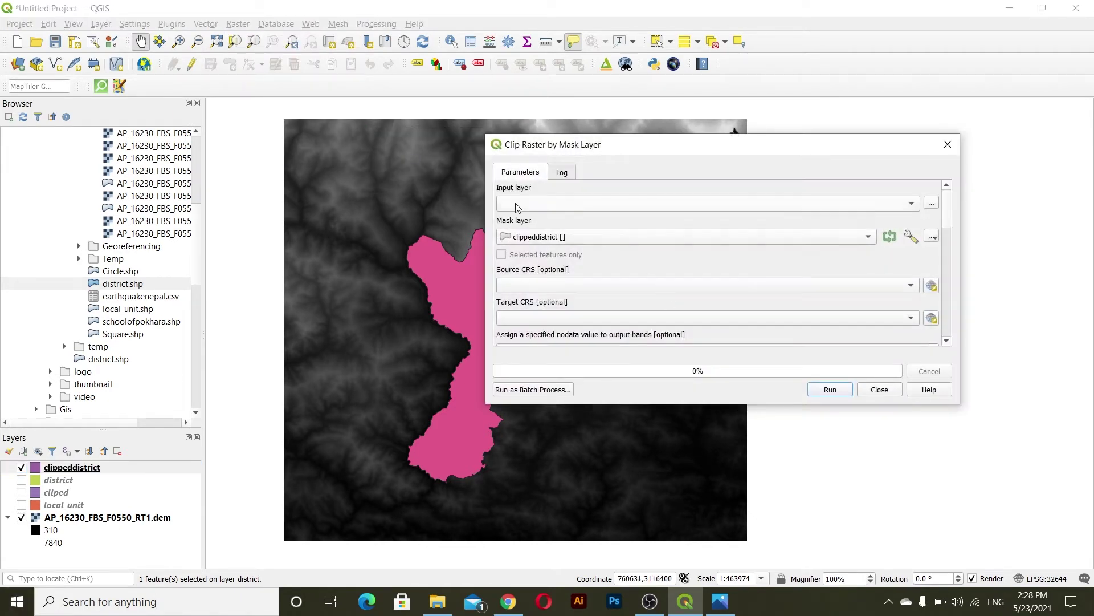
{"action": "left_click", "coordinate": [517, 206]}
{"action": "left_click", "coordinate": [589, 212]}
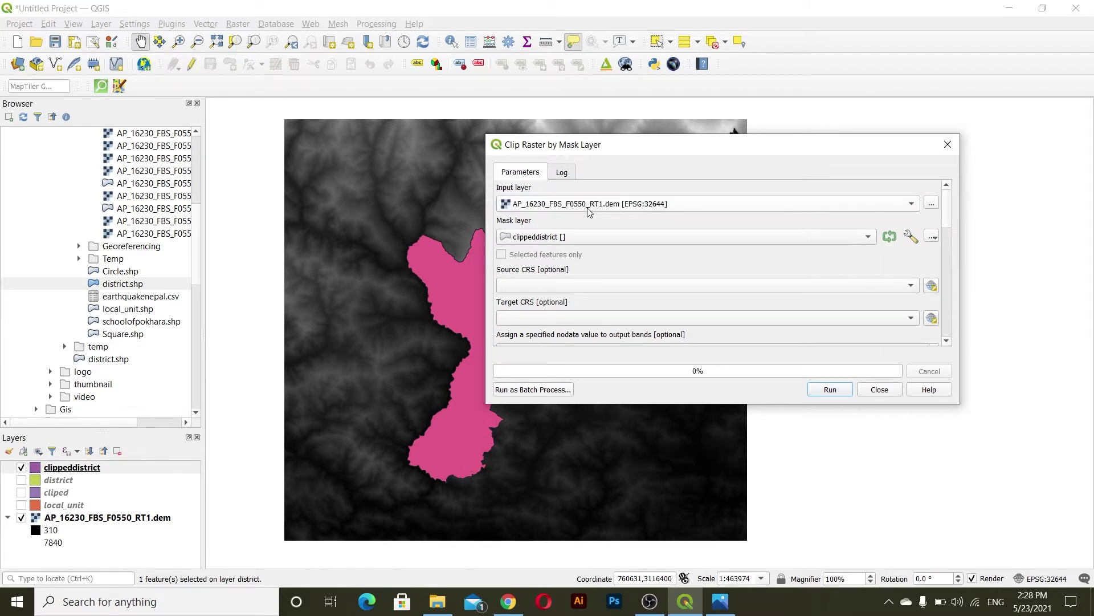
{"action": "left_click", "coordinate": [566, 240]}
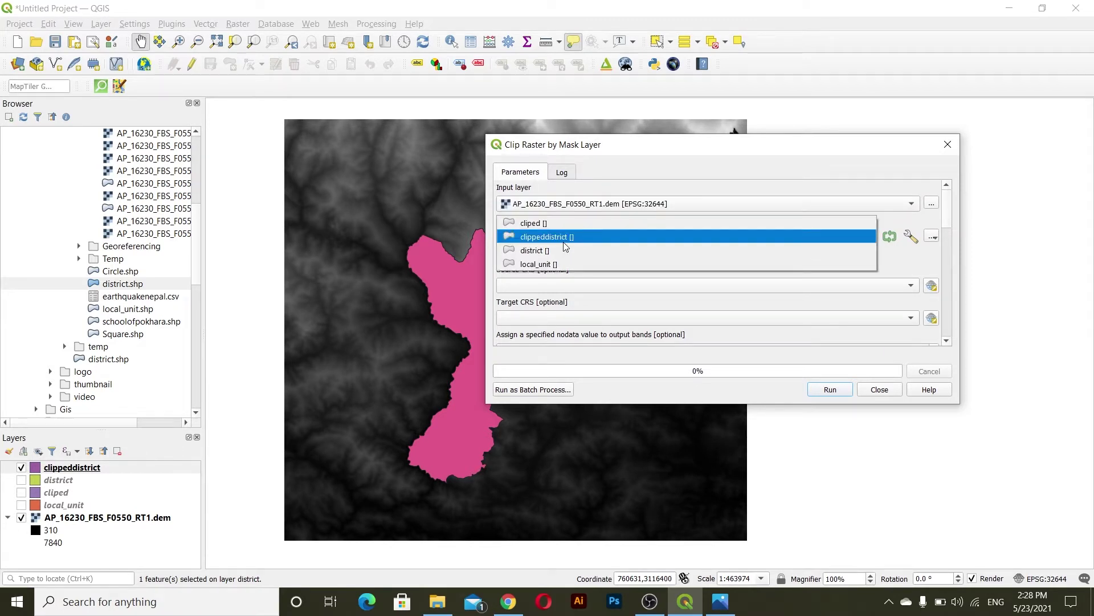
{"action": "left_click", "coordinate": [566, 242]}
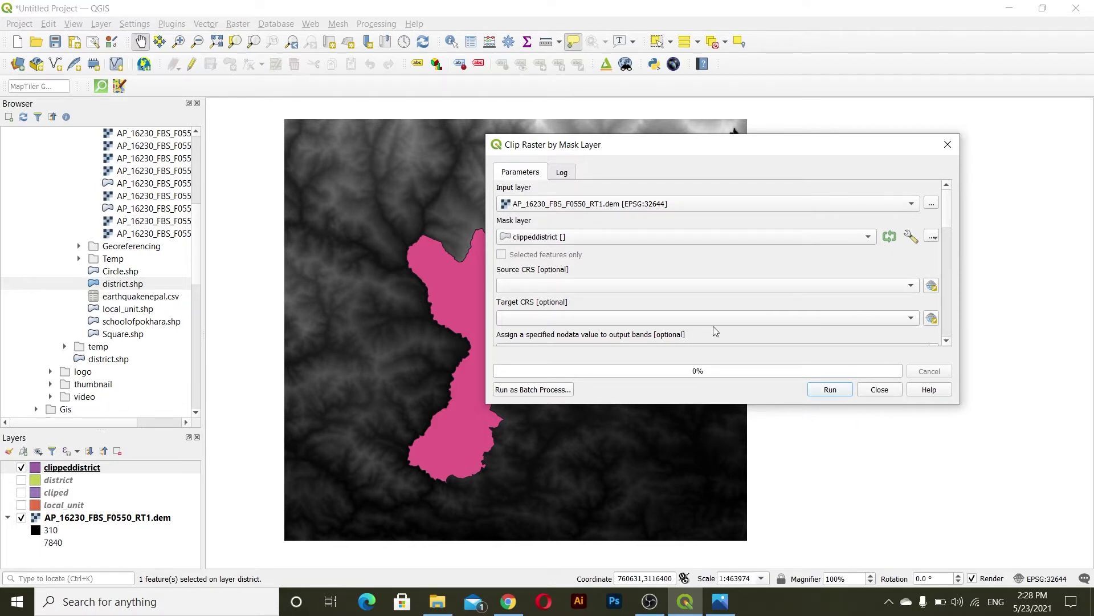
- Save the masked output as TIF file rasterclip in the Temp folder, run the raster clip, and close its dialog
{"action": "scroll", "coordinate": [685, 290], "scroll_direction": "down", "scroll_amount": 10}
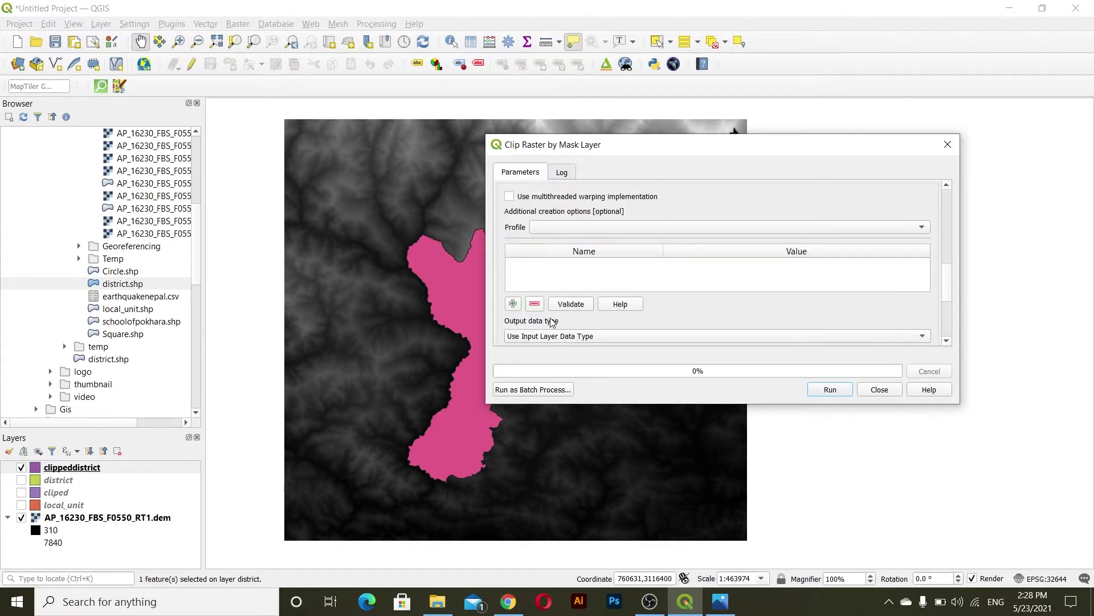
{"action": "scroll", "coordinate": [688, 275], "scroll_direction": "down", "scroll_amount": 3}
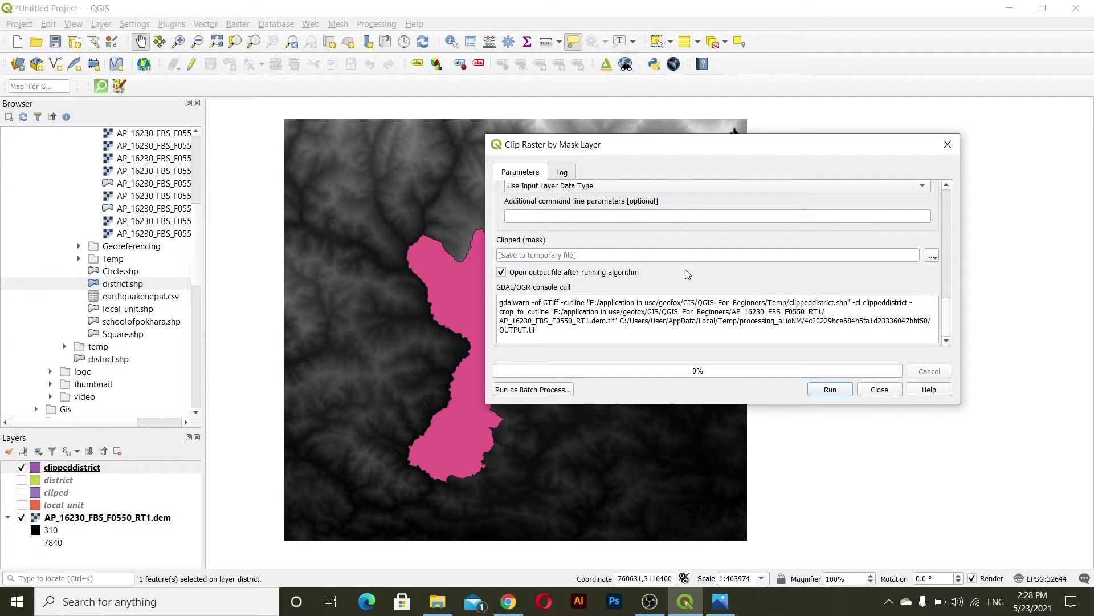
{"action": "left_click", "coordinate": [932, 256]}
{"action": "left_click", "coordinate": [948, 287]}
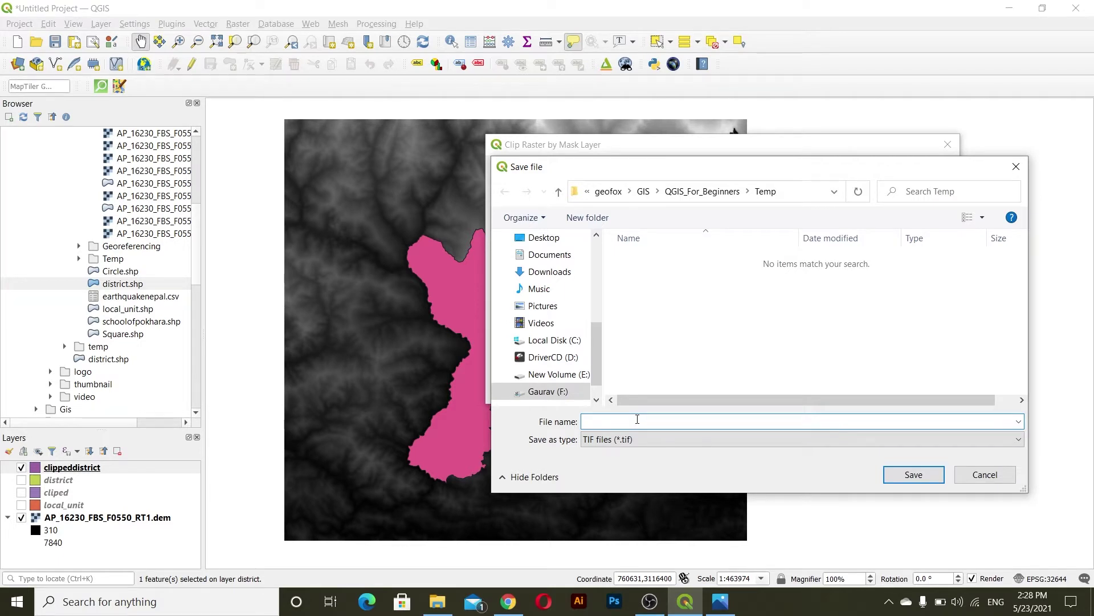
{"action": "type", "text": "cl"}
{"action": "key", "text": "BackSpace"}
{"action": "key", "text": "BackSpace"}
{"action": "key", "text": "BackSpace"}
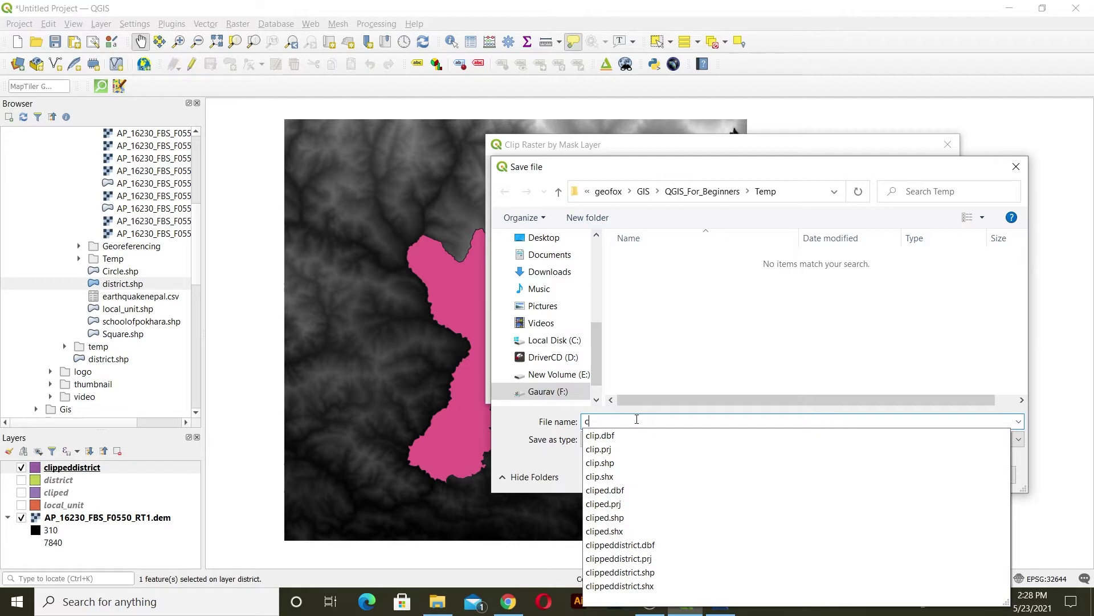
{"action": "key", "text": "BackSpace"}
{"action": "type", "text": "rasterclip"}
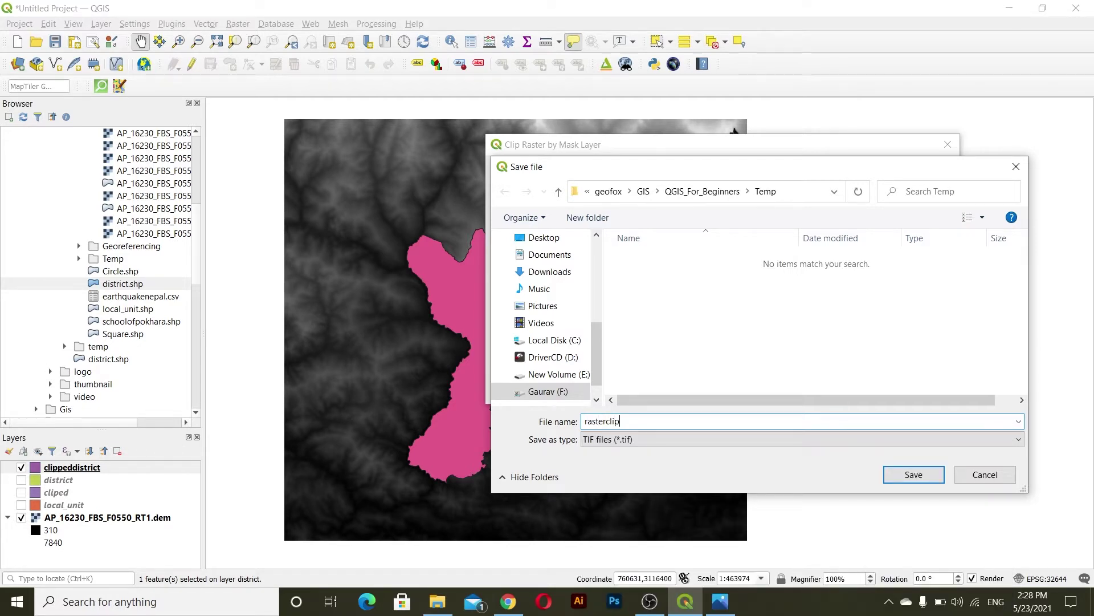
{"action": "left_click", "coordinate": [915, 478]}
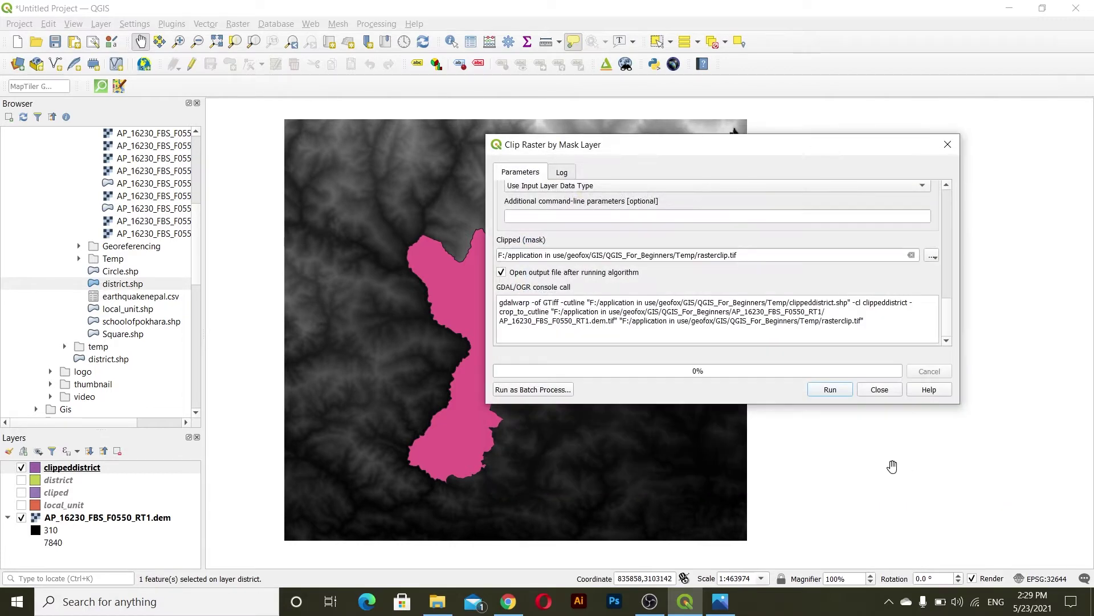
{"action": "left_click", "coordinate": [830, 390]}
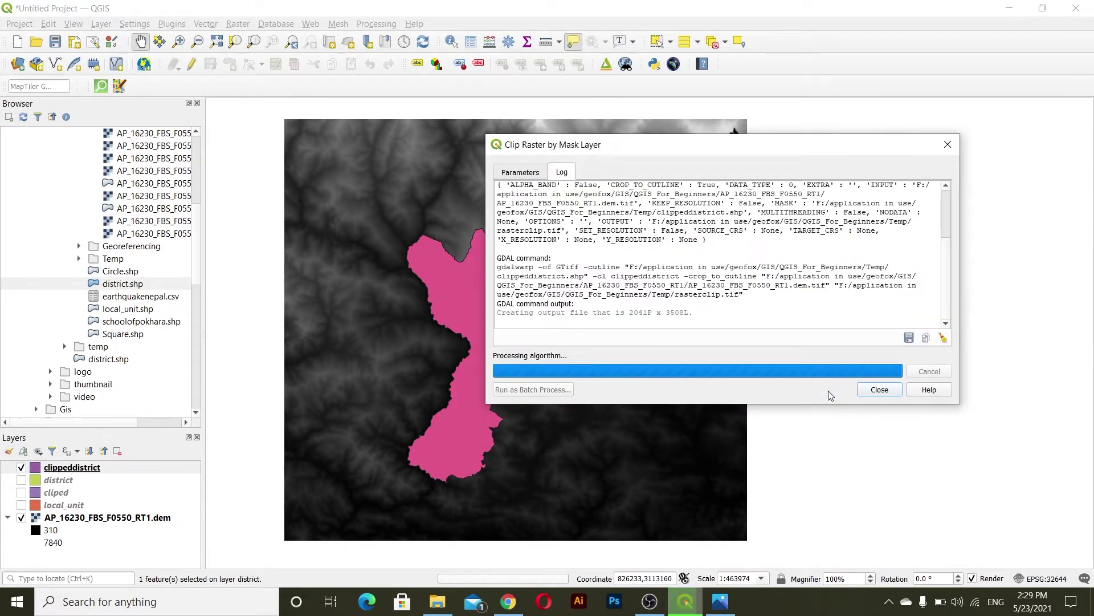
{"action": "left_click", "coordinate": [880, 392]}
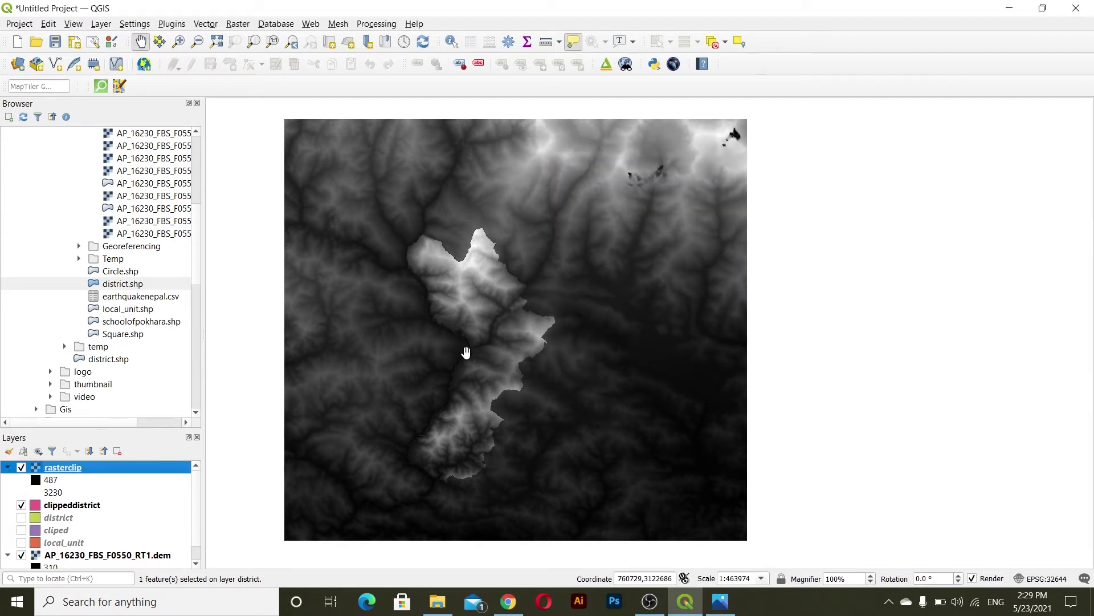
- Hide the AP_16230_FBS_F0550_RT1.dem layer and examine the edges and relief of the clipped raster
{"action": "scroll", "coordinate": [27, 502], "scroll_direction": "down", "scroll_amount": 1}
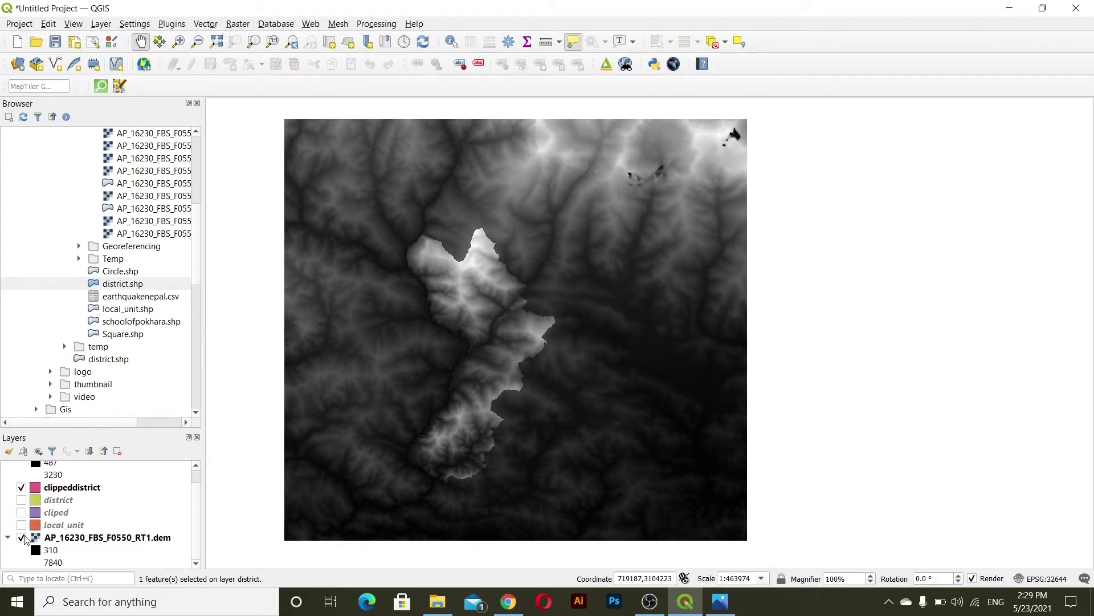
{"action": "left_click", "coordinate": [21, 538]}
{"action": "left_click_drag", "start_coordinate": [477, 356], "coordinate": [550, 320]}
{"action": "scroll", "coordinate": [548, 324], "scroll_direction": "up", "scroll_amount": 1}
{"action": "scroll", "coordinate": [546, 330], "scroll_direction": "down", "scroll_amount": 1}
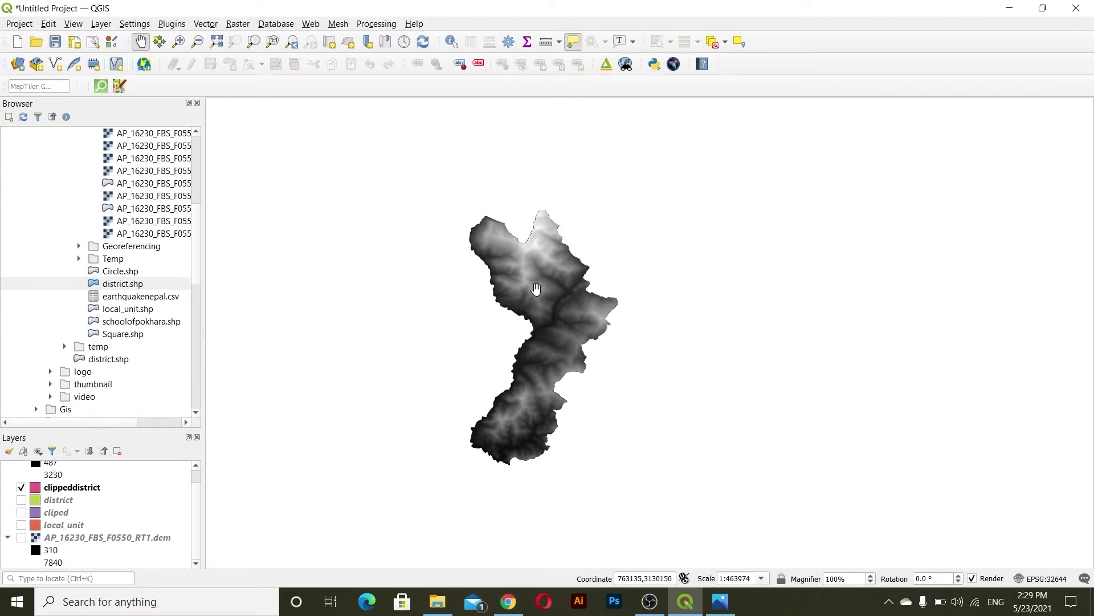
{"action": "scroll", "coordinate": [537, 282], "scroll_direction": "up", "scroll_amount": 1}
{"action": "left_click_drag", "start_coordinate": [488, 238], "coordinate": [520, 279]}
{"action": "scroll", "coordinate": [535, 298], "scroll_direction": "down", "scroll_amount": 1}
{"action": "left_click_drag", "start_coordinate": [580, 362], "coordinate": [598, 313]}
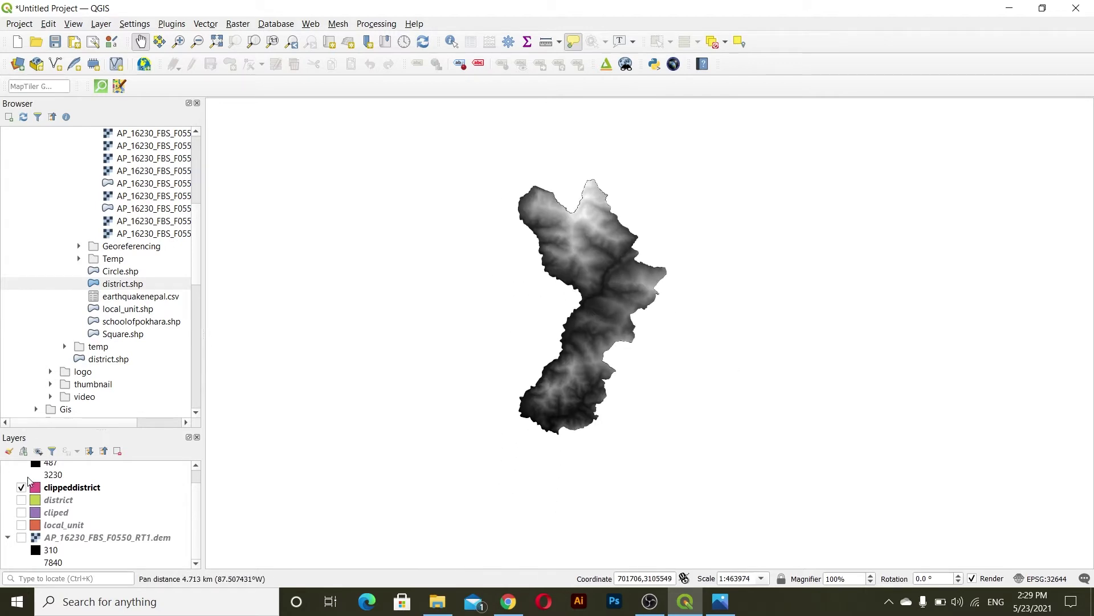
- Hide the rasterclip layer
{"action": "scroll", "coordinate": [30, 483], "scroll_direction": "up", "scroll_amount": 1}
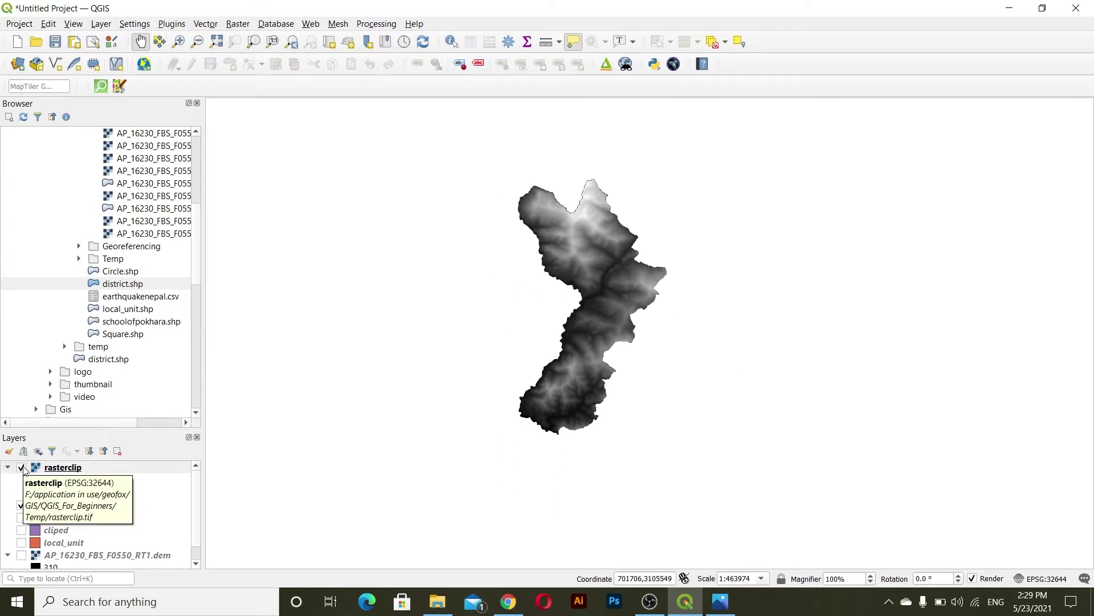
{"action": "left_click", "coordinate": [21, 468]}
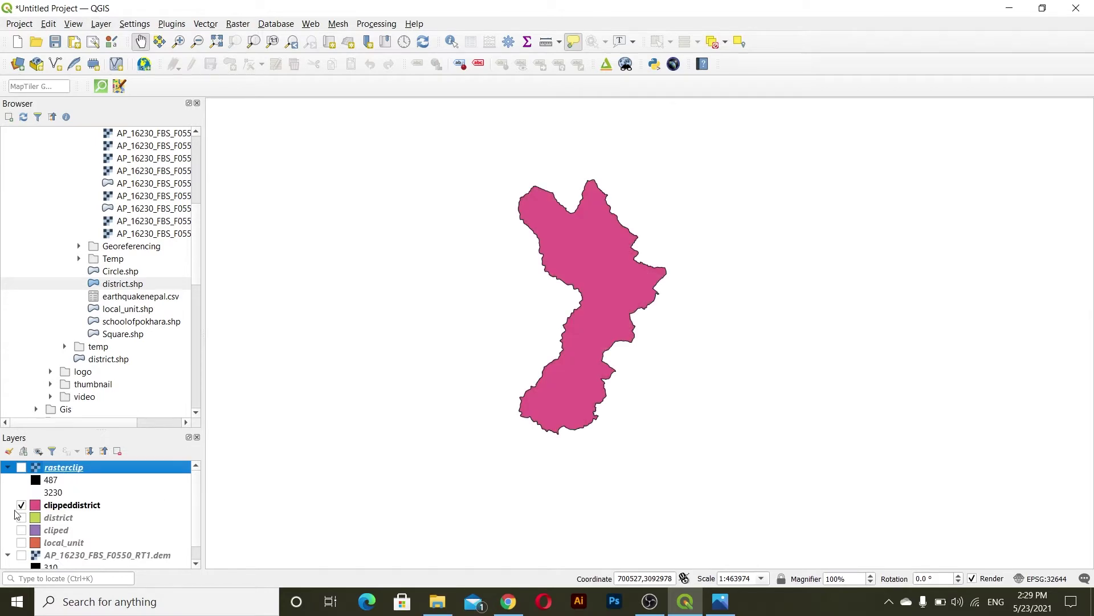
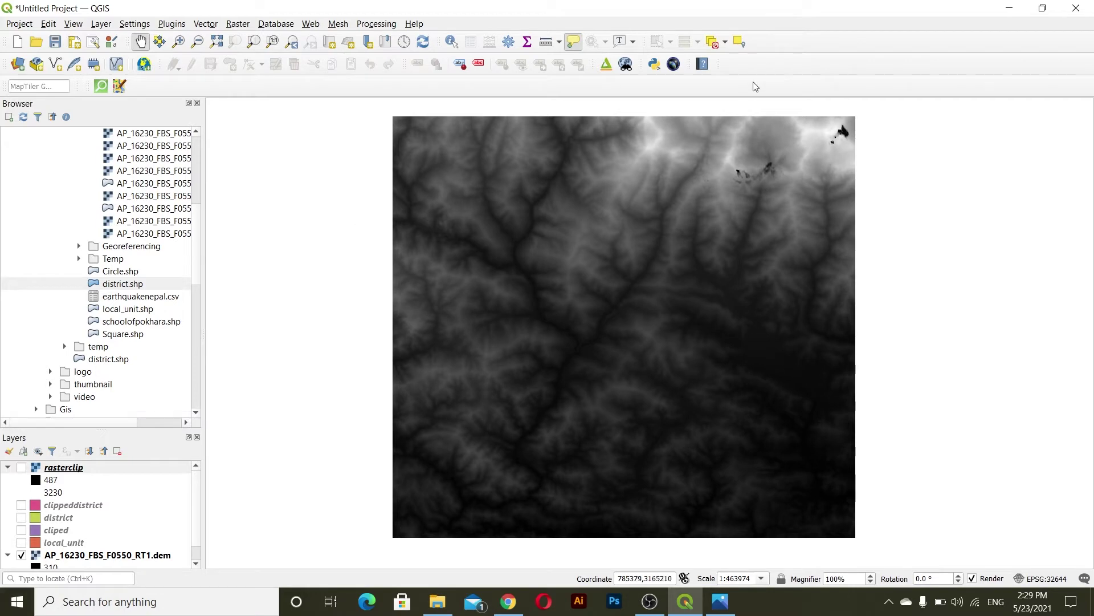
- Examine the terrain of the full AP_16230_FBS_F0550_RT1.dem raster up close and as a whole
{"action": "scroll", "coordinate": [406, 130], "scroll_direction": "up", "scroll_amount": 1}
{"action": "left_click_drag", "start_coordinate": [392, 134], "coordinate": [475, 433]}
{"action": "scroll", "coordinate": [371, 309], "scroll_direction": "up", "scroll_amount": 5}
{"action": "scroll", "coordinate": [375, 296], "scroll_direction": "down", "scroll_amount": 6}
{"action": "scroll", "coordinate": [379, 282], "scroll_direction": "up", "scroll_amount": 2}
{"action": "left_click_drag", "start_coordinate": [545, 366], "coordinate": [484, 303]}
{"action": "scroll", "coordinate": [587, 381], "scroll_direction": "down", "scroll_amount": 3}
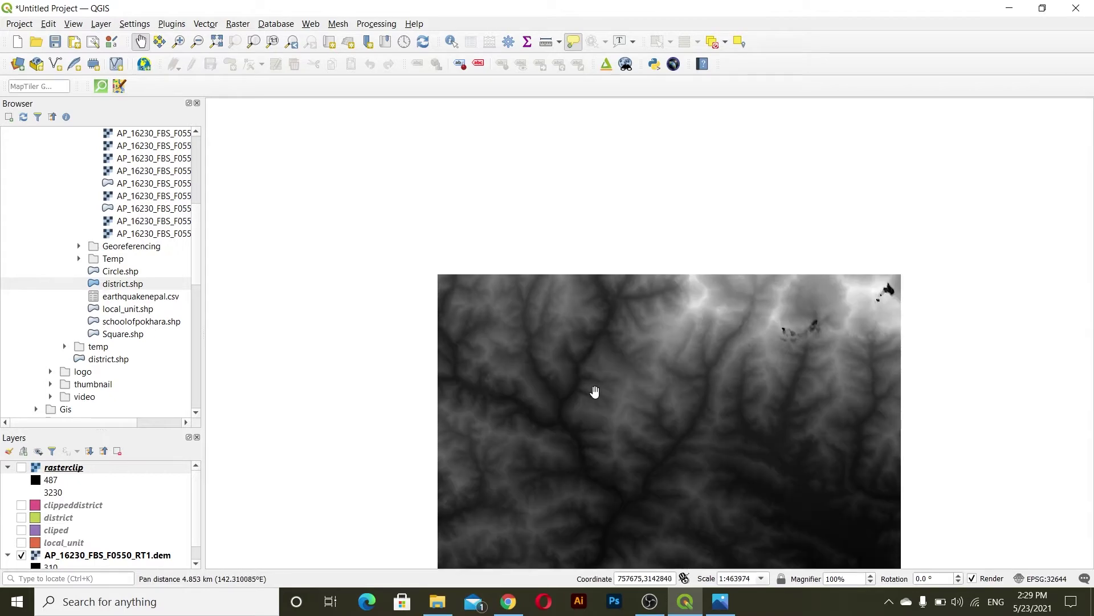
- Start a Slope analysis with AP_16230_FBS_F0550_RT1.dem as the input layer
{"action": "left_click_drag", "start_coordinate": [613, 420], "coordinate": [540, 342]}
{"action": "scroll", "coordinate": [550, 362], "scroll_direction": "up", "scroll_amount": 1}
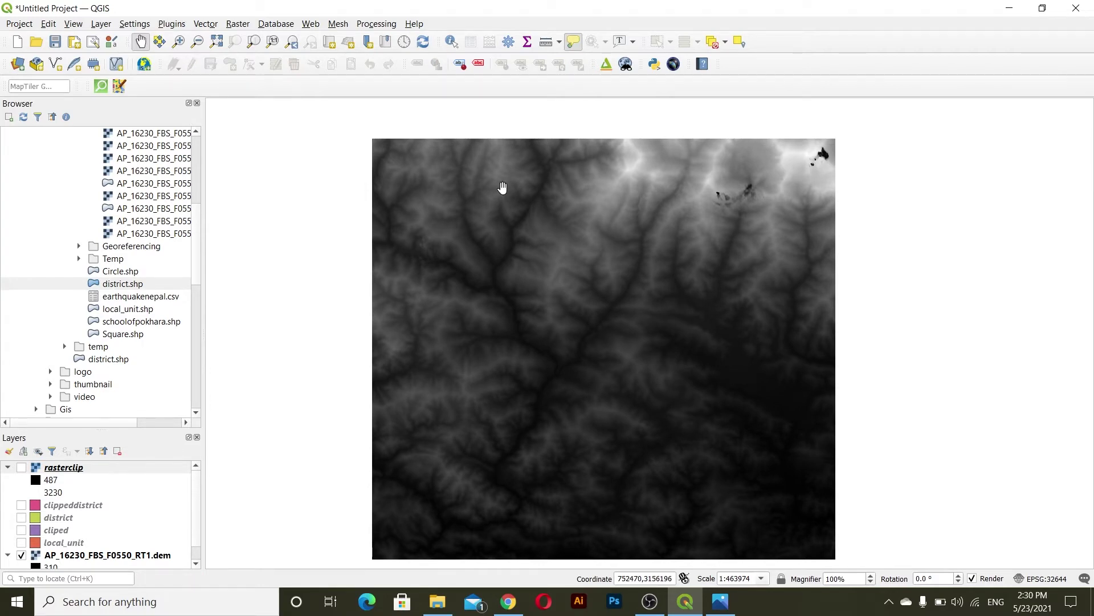
{"action": "left_click_drag", "start_coordinate": [538, 394], "coordinate": [554, 371]}
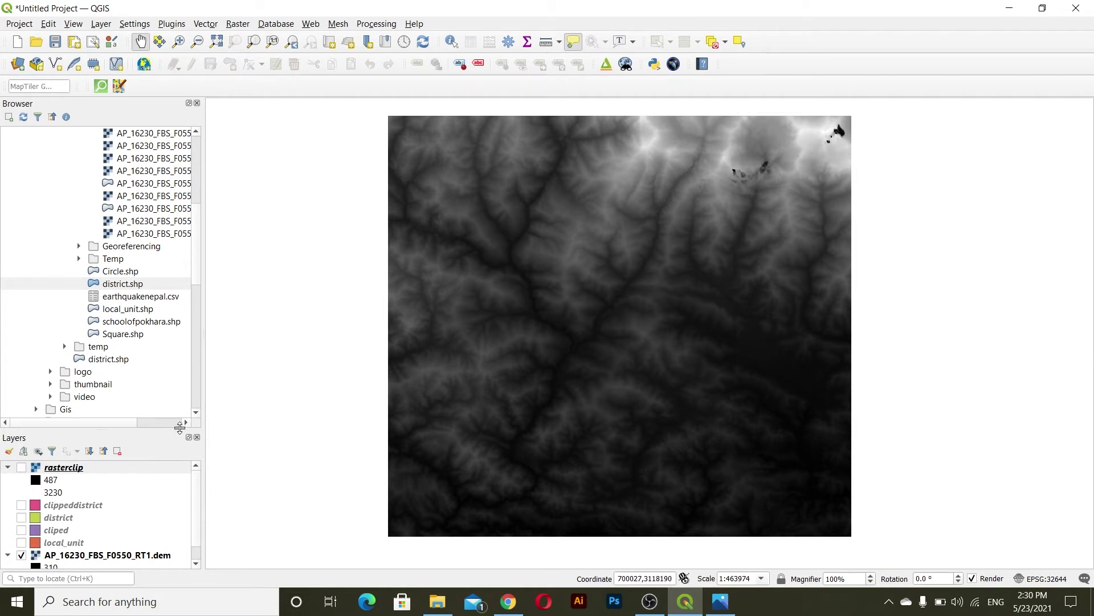
{"action": "scroll", "coordinate": [91, 503], "scroll_direction": "down", "scroll_amount": 1}
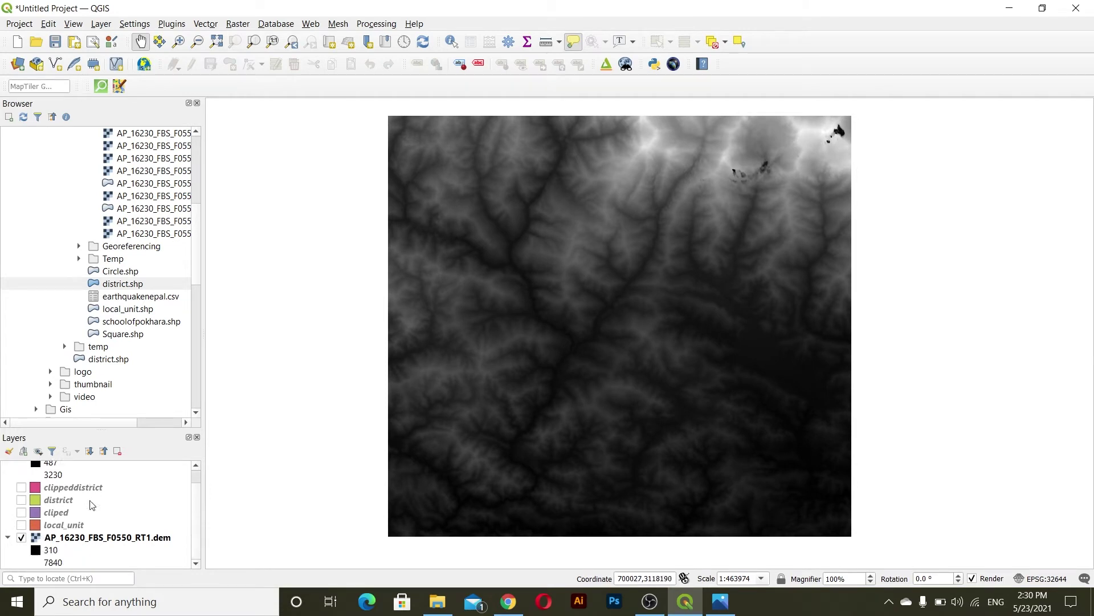
{"action": "left_click", "coordinate": [92, 538]}
{"action": "left_click", "coordinate": [238, 24]}
{"action": "mouse_move", "coordinate": [329, 87]}
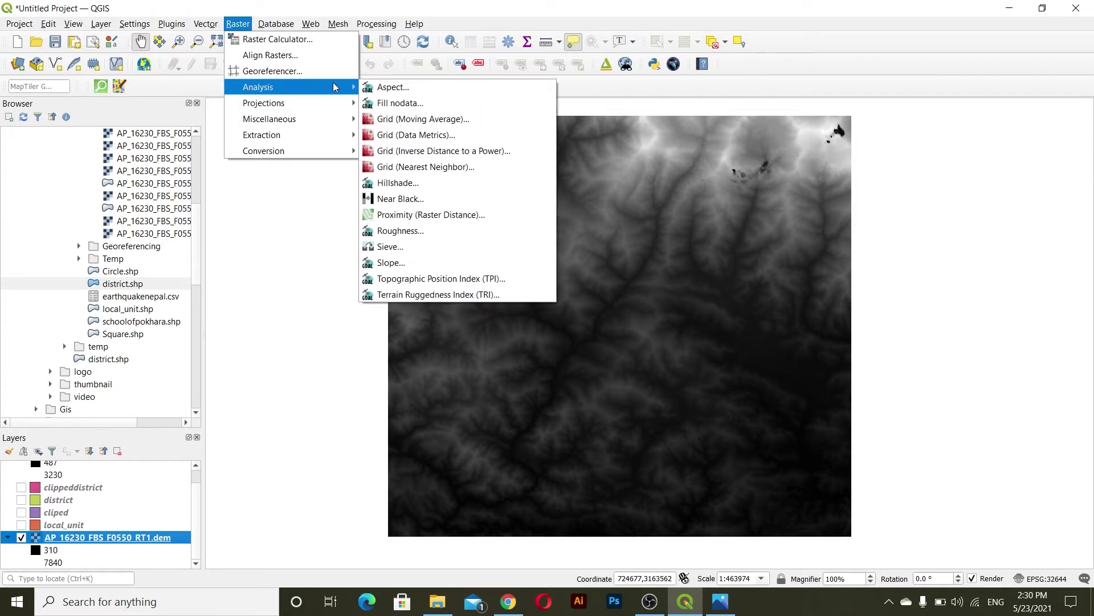
{"action": "left_click", "coordinate": [409, 263]}
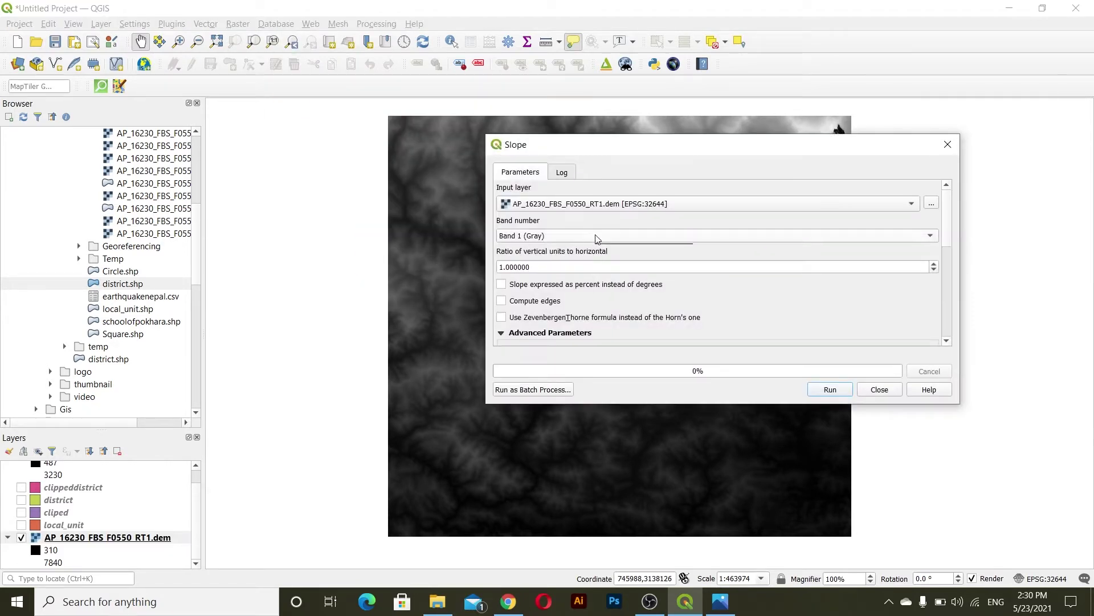
{"action": "scroll", "coordinate": [761, 317], "scroll_direction": "down", "scroll_amount": 5}
{"action": "scroll", "coordinate": [759, 316], "scroll_direction": "up", "scroll_amount": 5}
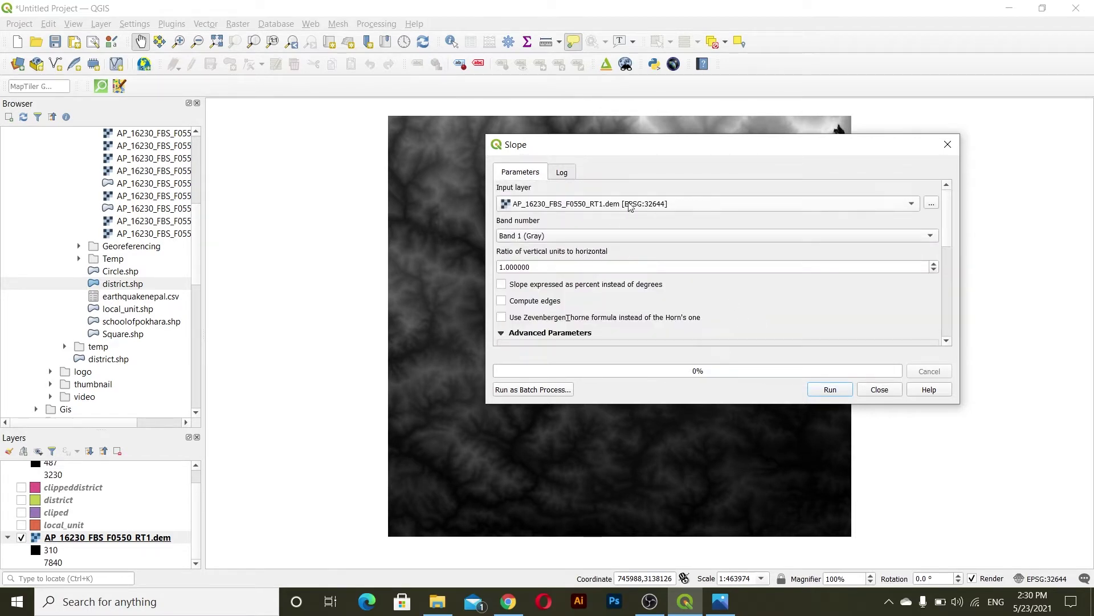
{"action": "left_click", "coordinate": [696, 211]}
{"action": "left_click", "coordinate": [589, 204]}
- Save the slope output as TIF file slope in the Temp folder, run the analysis, and close its dialog
{"action": "scroll", "coordinate": [785, 314], "scroll_direction": "down", "scroll_amount": 6}
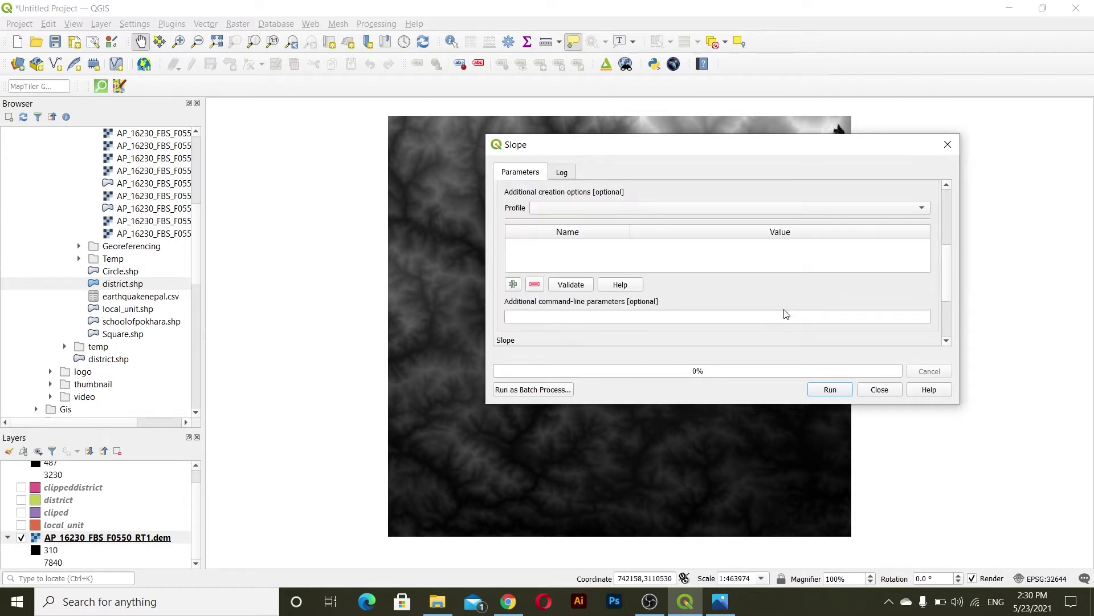
{"action": "left_click", "coordinate": [931, 278]}
{"action": "left_click", "coordinate": [948, 303]}
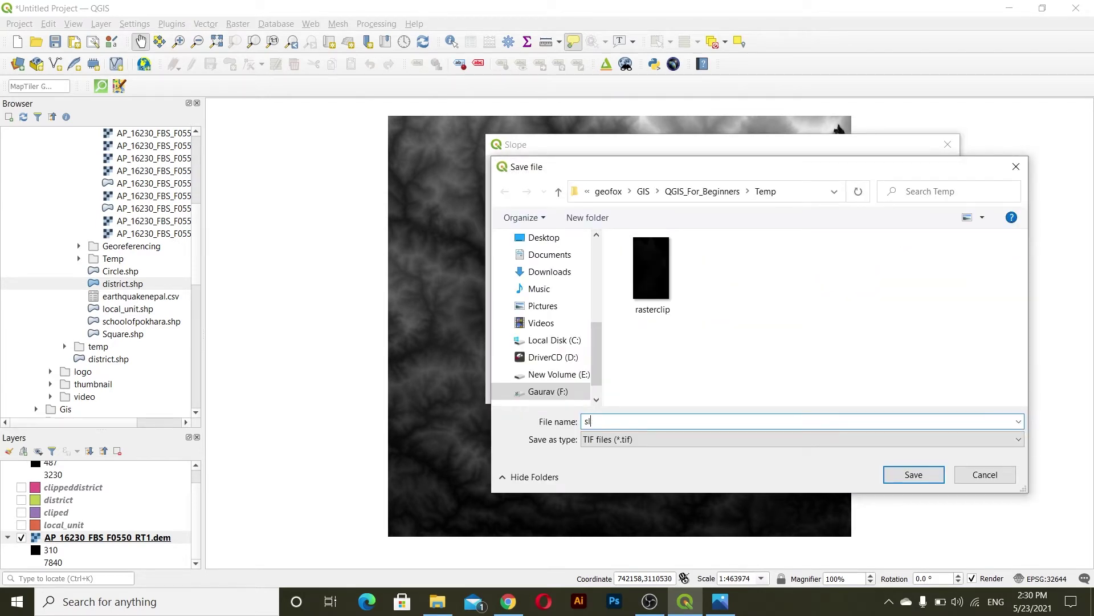
{"action": "left_click", "coordinate": [907, 474]}
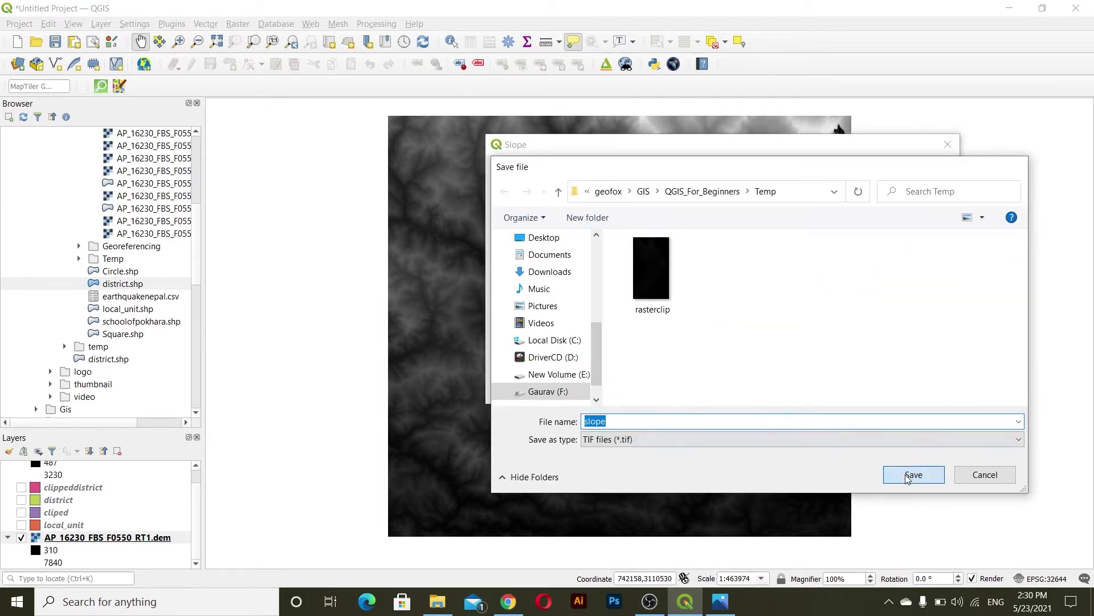
{"action": "left_click", "coordinate": [830, 389]}
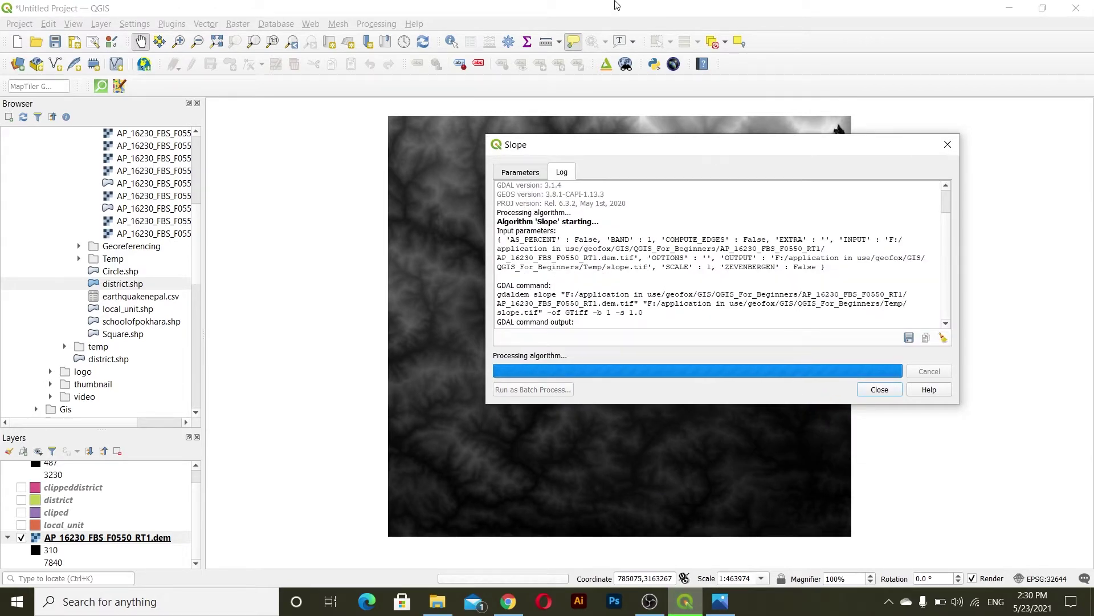
{"action": "left_click", "coordinate": [881, 394]}
- Examine the slope raster up close at pixel level and as a whole
{"action": "scroll", "coordinate": [548, 384], "scroll_direction": "up", "scroll_amount": 5}
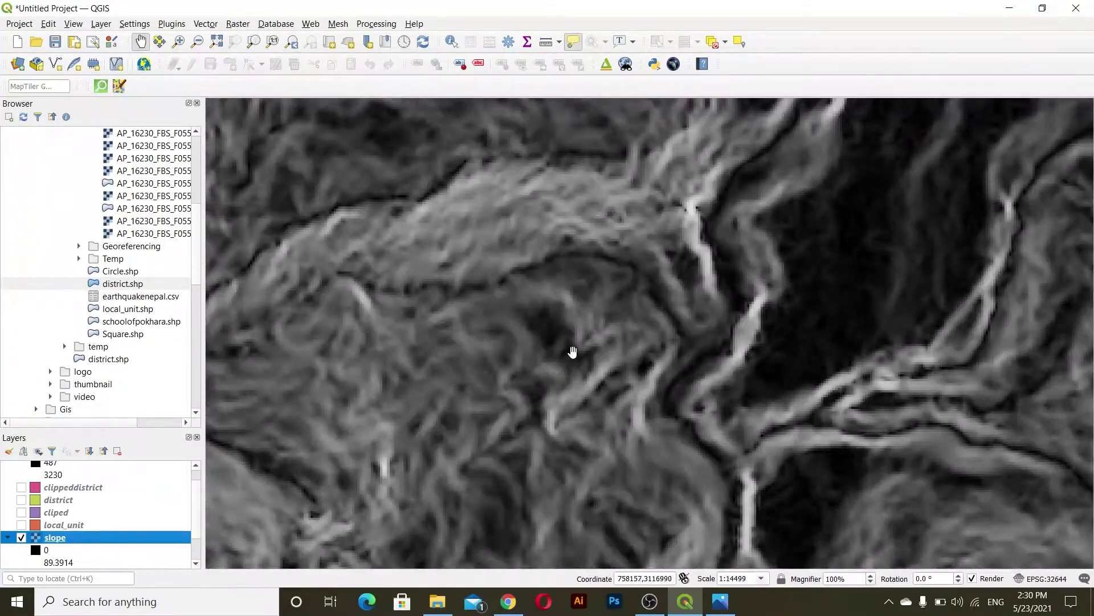
{"action": "scroll", "coordinate": [518, 317], "scroll_direction": "up", "scroll_amount": 4}
{"action": "left_click_drag", "start_coordinate": [519, 317], "coordinate": [633, 367]}
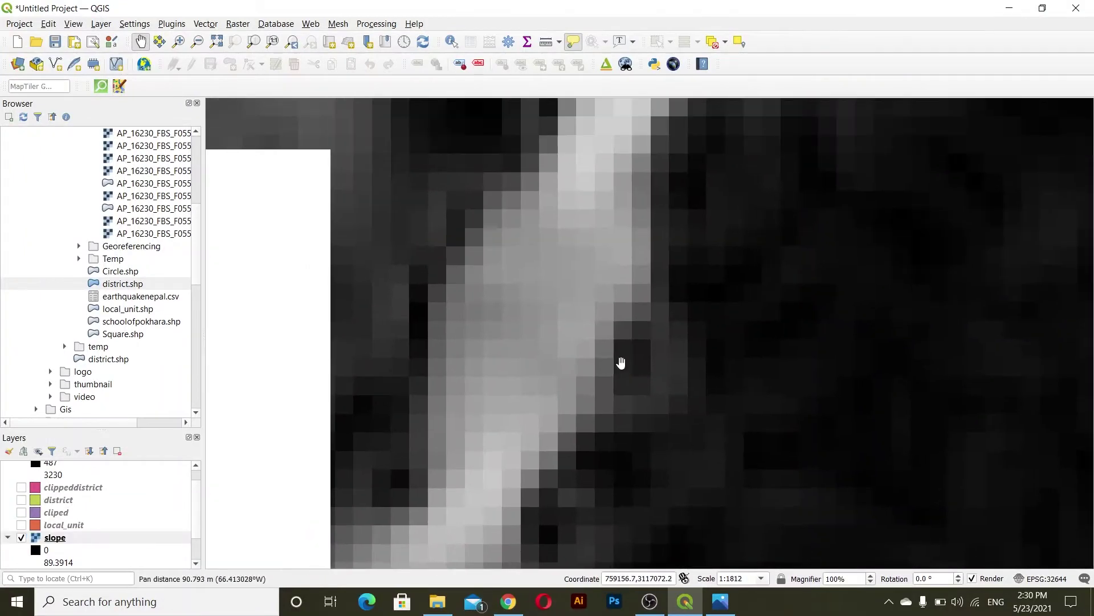
{"action": "scroll", "coordinate": [552, 288], "scroll_direction": "up", "scroll_amount": 1}
{"action": "left_click_drag", "start_coordinate": [579, 308], "coordinate": [582, 309]}
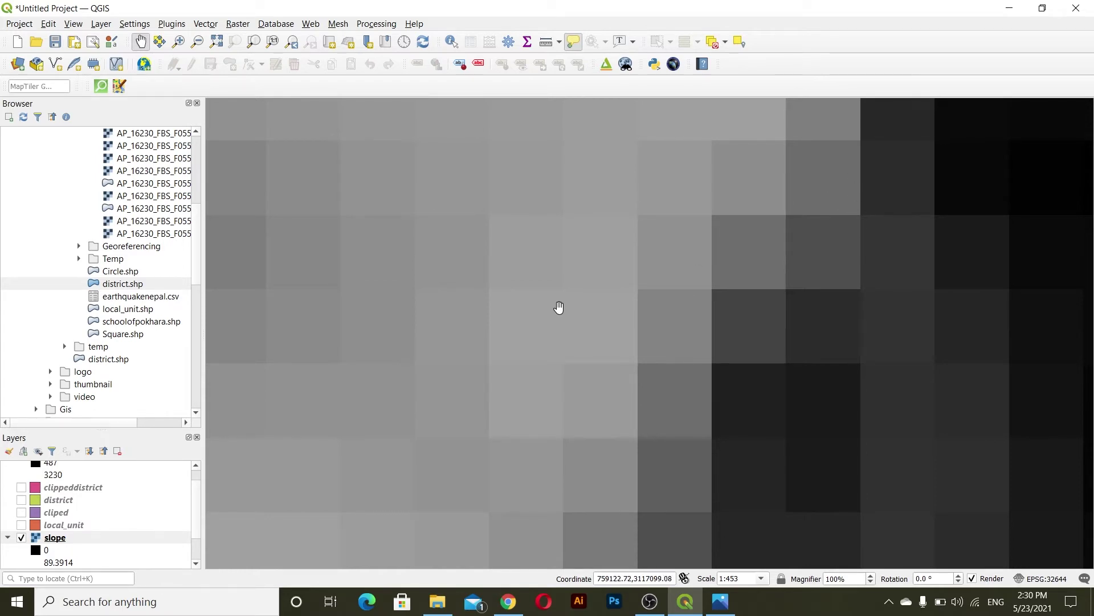
{"action": "scroll", "coordinate": [485, 234], "scroll_direction": "down", "scroll_amount": 1}
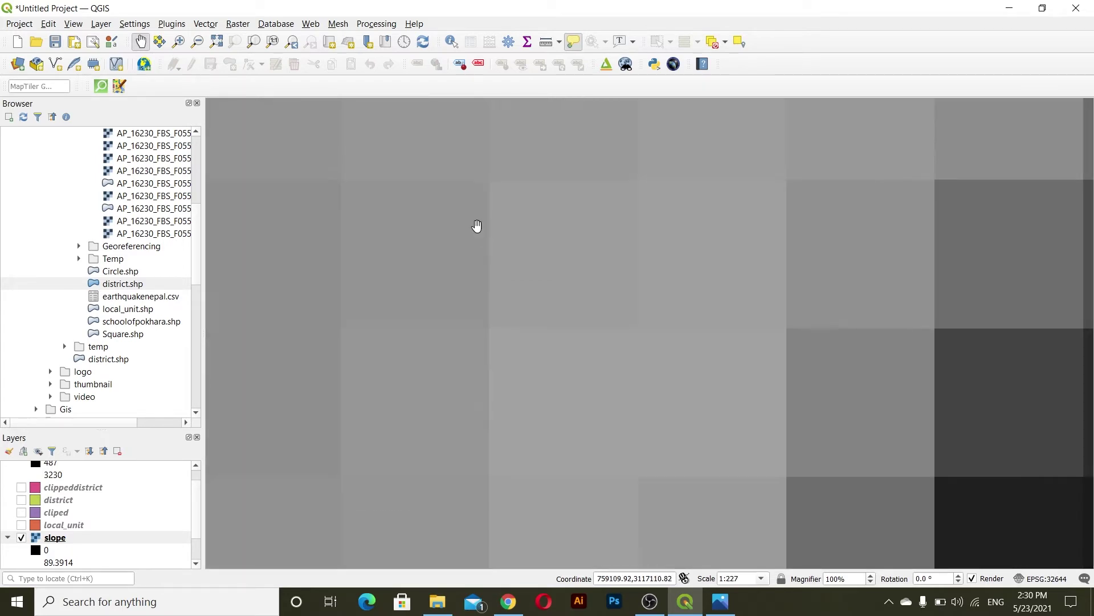
{"action": "scroll", "coordinate": [593, 245], "scroll_direction": "down", "scroll_amount": 1}
{"action": "scroll", "coordinate": [587, 245], "scroll_direction": "down", "scroll_amount": 7}
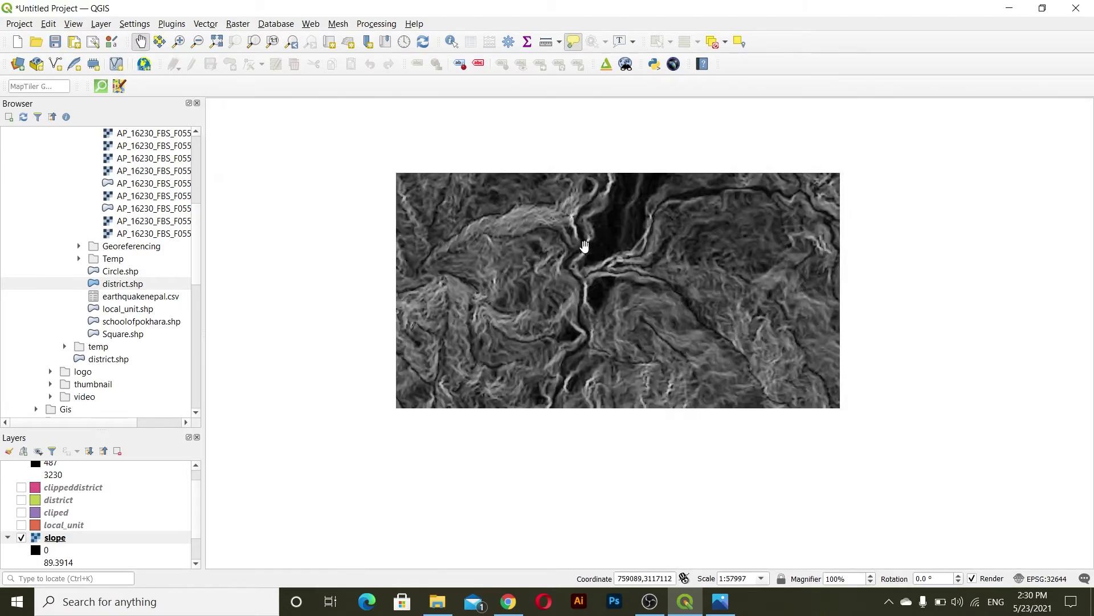
{"action": "scroll", "coordinate": [615, 305], "scroll_direction": "down", "scroll_amount": 1}
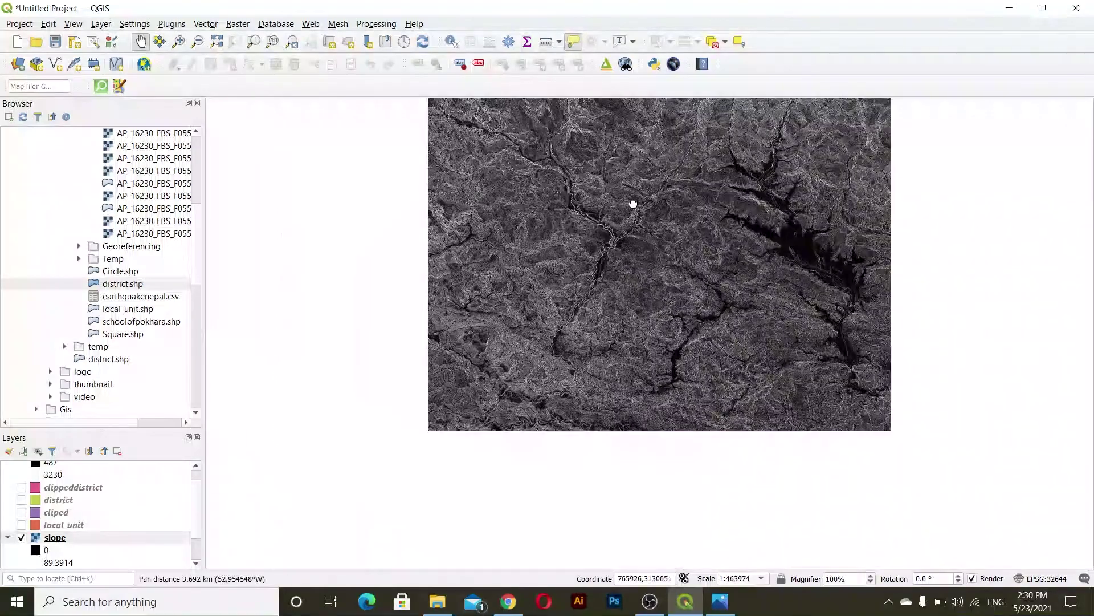
{"action": "scroll", "coordinate": [577, 313], "scroll_direction": "down", "scroll_amount": 1}
{"action": "scroll", "coordinate": [569, 353], "scroll_direction": "up", "scroll_amount": 1}
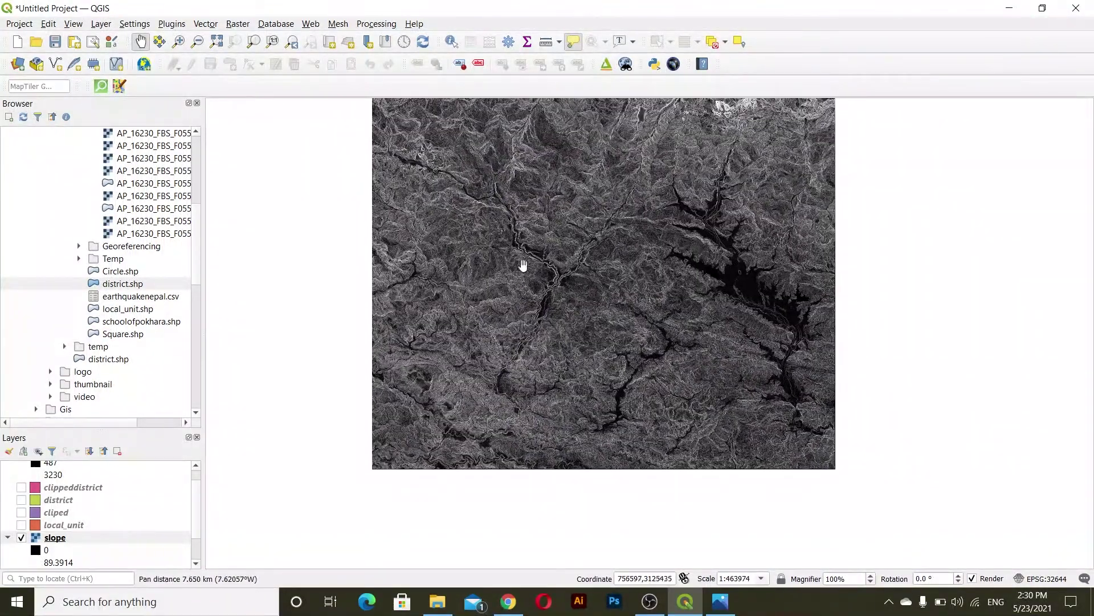
{"action": "left_click_drag", "start_coordinate": [489, 215], "coordinate": [484, 246]}
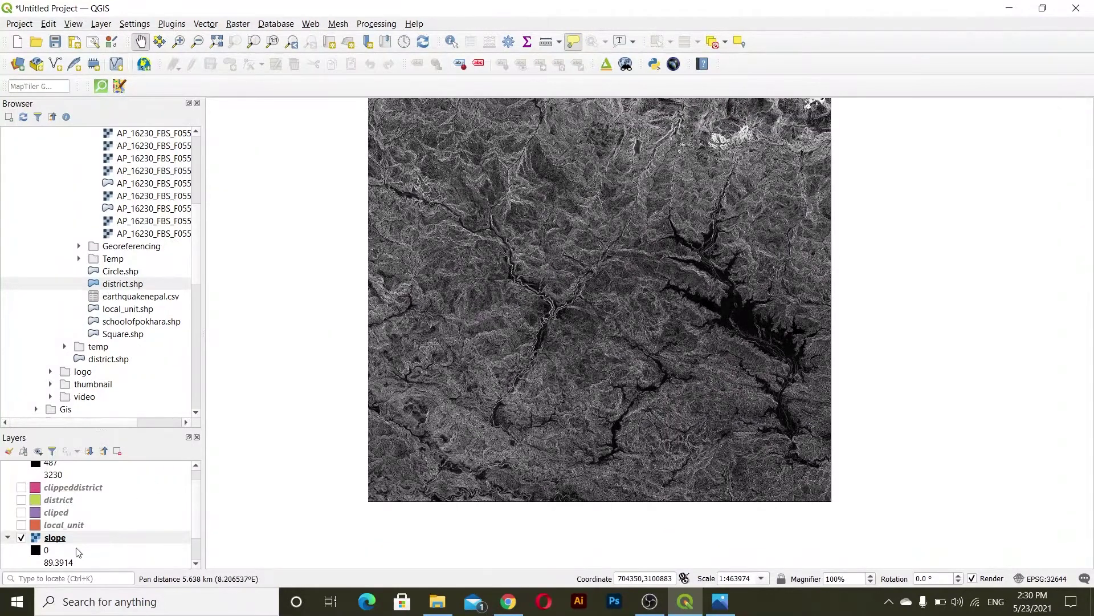
{"action": "left_click_drag", "start_coordinate": [508, 306], "coordinate": [515, 336]}
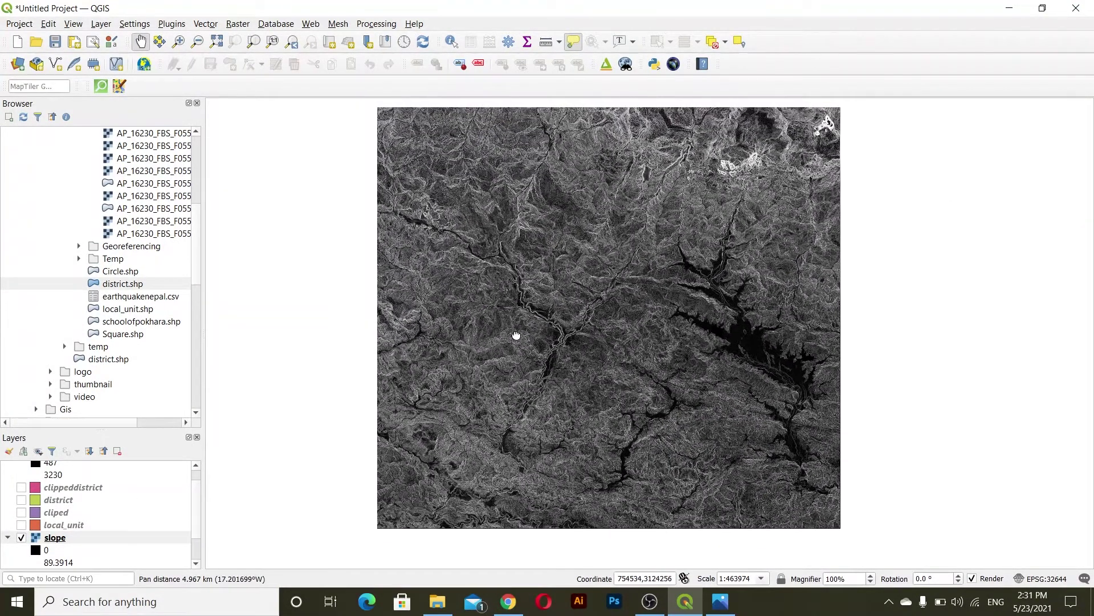
- Set the slope layer's render type to Singleband pseudocolor with the Viridis color ramp
{"action": "scroll", "coordinate": [55, 548], "scroll_direction": "down", "scroll_amount": 1}
{"action": "double_click", "coordinate": [36, 512]}
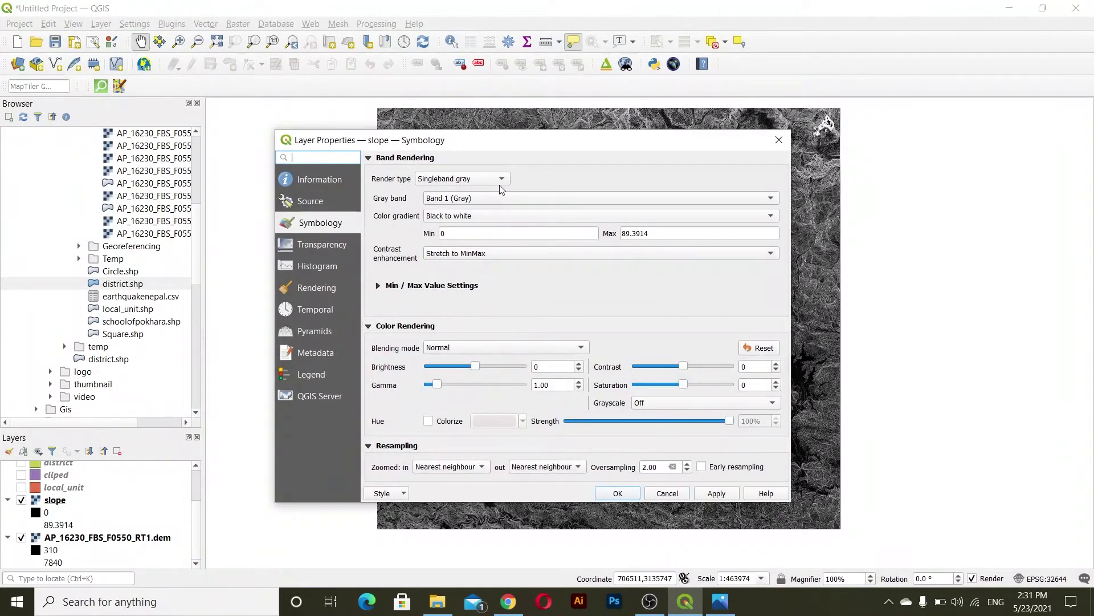
{"action": "left_click", "coordinate": [488, 179]}
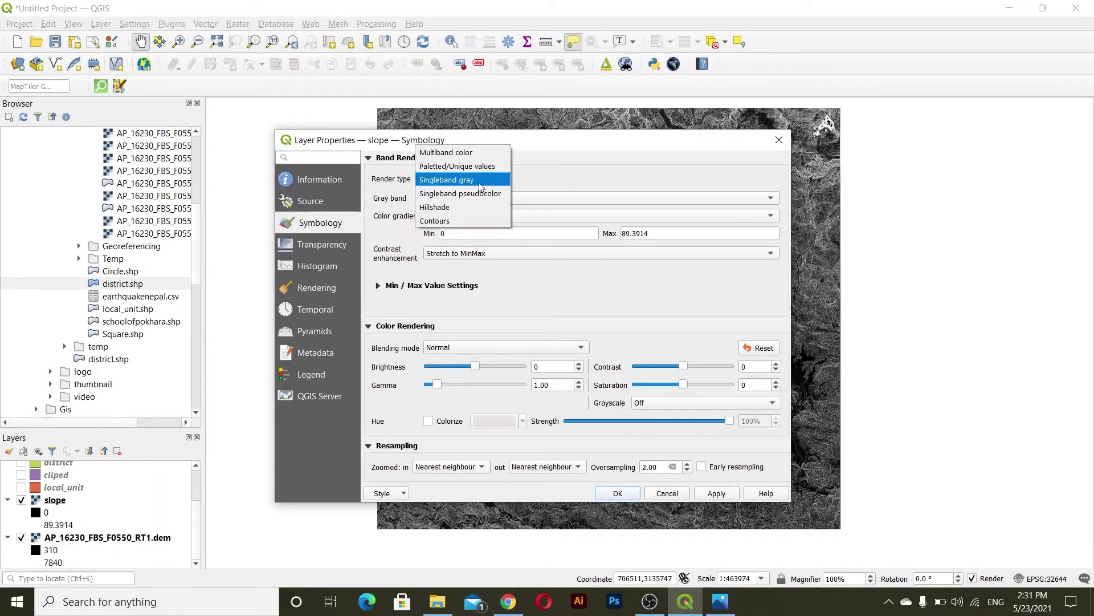
{"action": "left_click", "coordinate": [438, 191]}
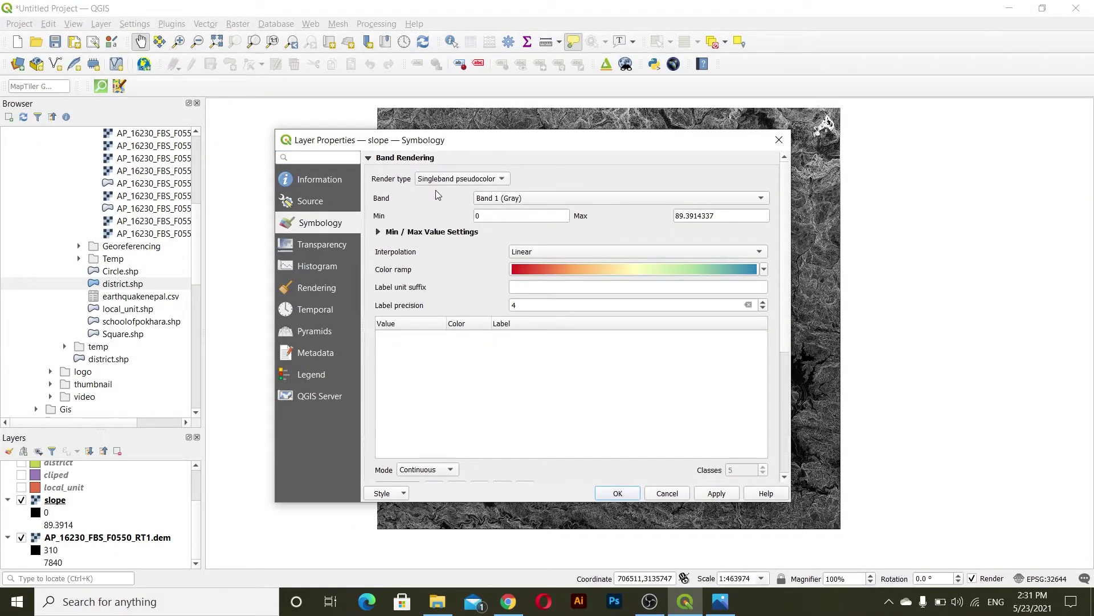
{"action": "left_click", "coordinate": [567, 199]}
{"action": "left_click", "coordinate": [558, 199]}
{"action": "left_click", "coordinate": [765, 269]}
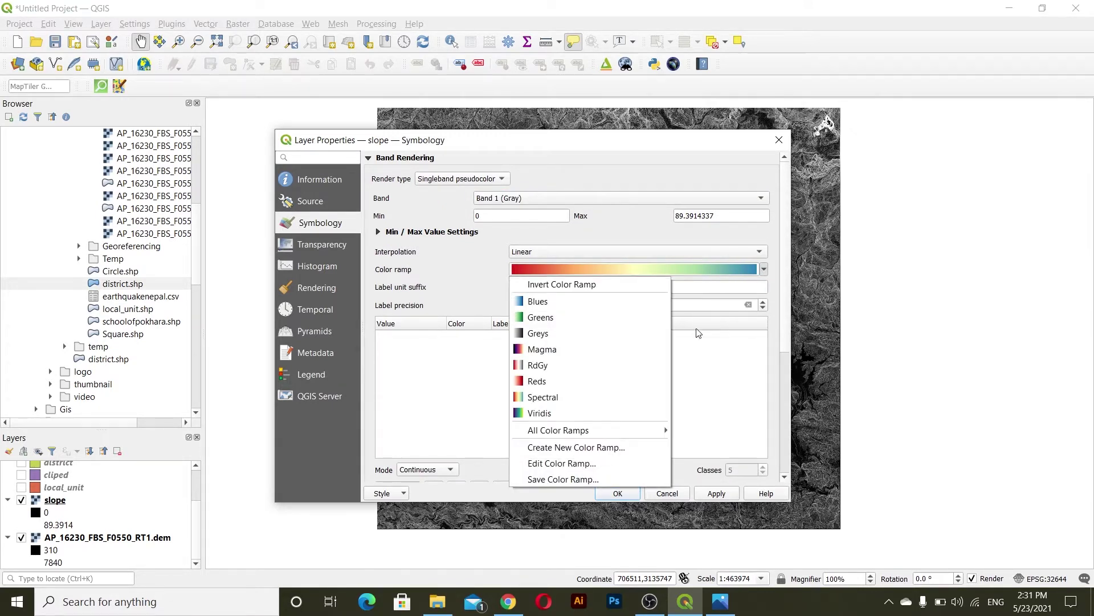
{"action": "left_click", "coordinate": [542, 414]}
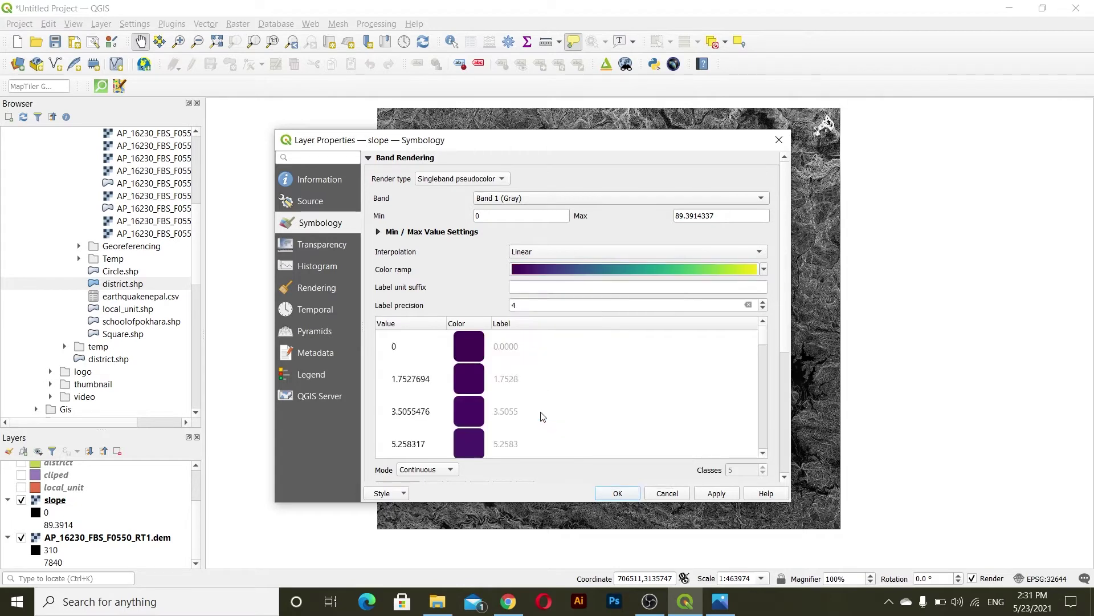
{"action": "left_click", "coordinate": [764, 270]}
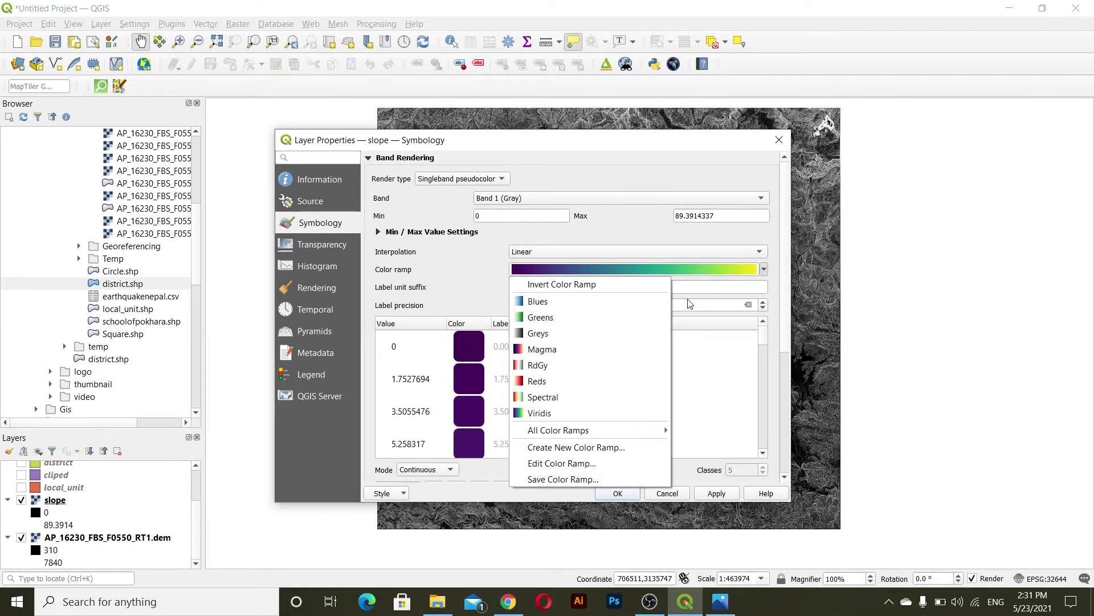
{"action": "left_click", "coordinate": [770, 272]}
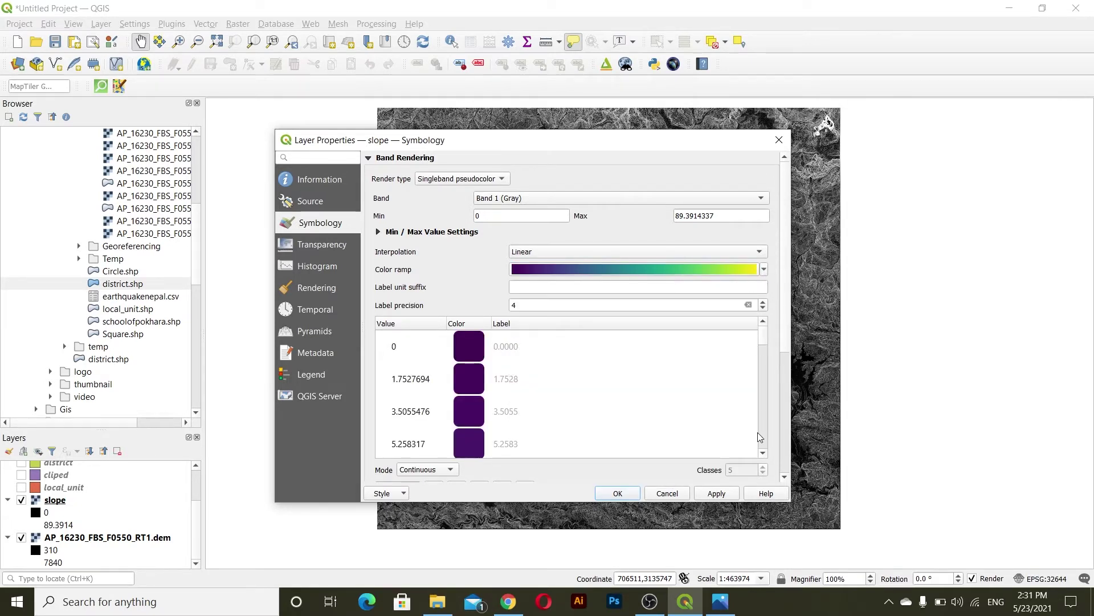
- Set the slope layer's classification mode to Equal Interval, review the class values, and apply the symbology
{"action": "left_click", "coordinate": [446, 468]}
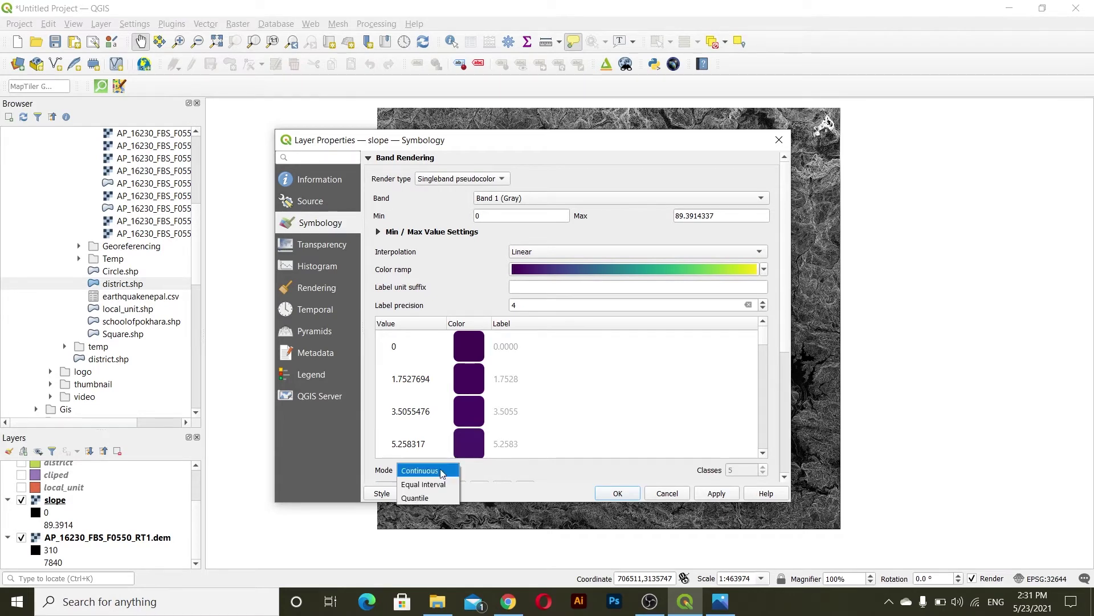
{"action": "left_click", "coordinate": [426, 482]}
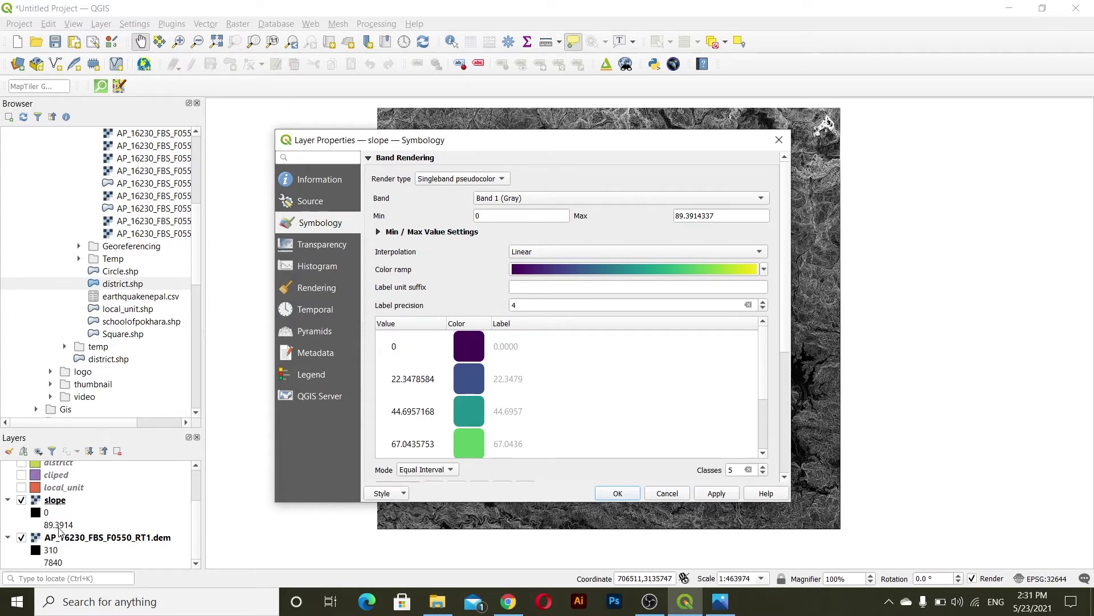
{"action": "scroll", "coordinate": [431, 430], "scroll_direction": "down", "scroll_amount": 3}
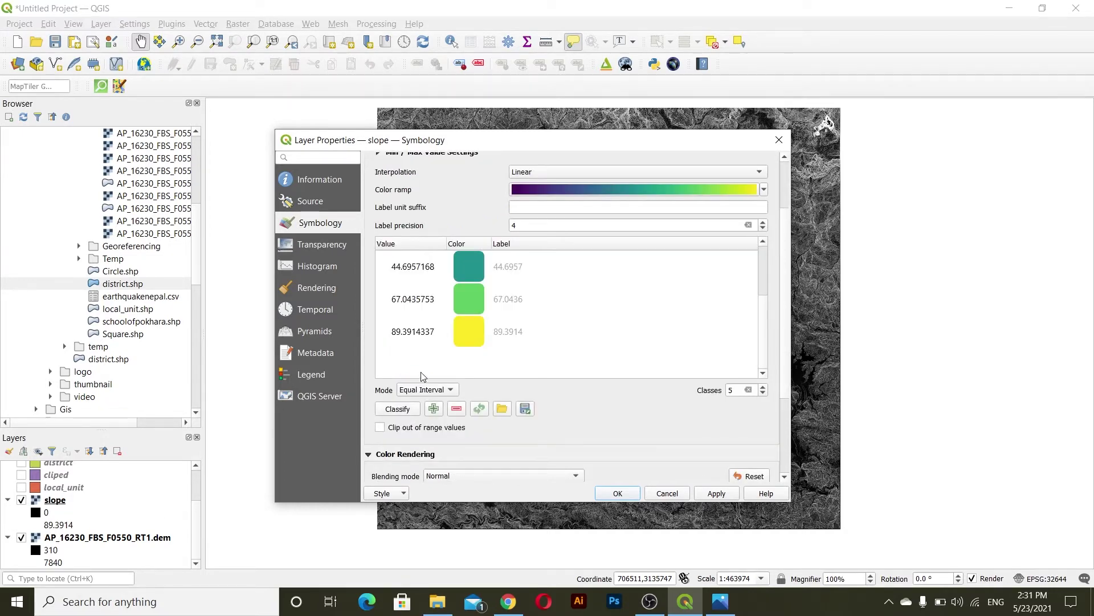
{"action": "scroll", "coordinate": [414, 275], "scroll_direction": "up", "scroll_amount": 2}
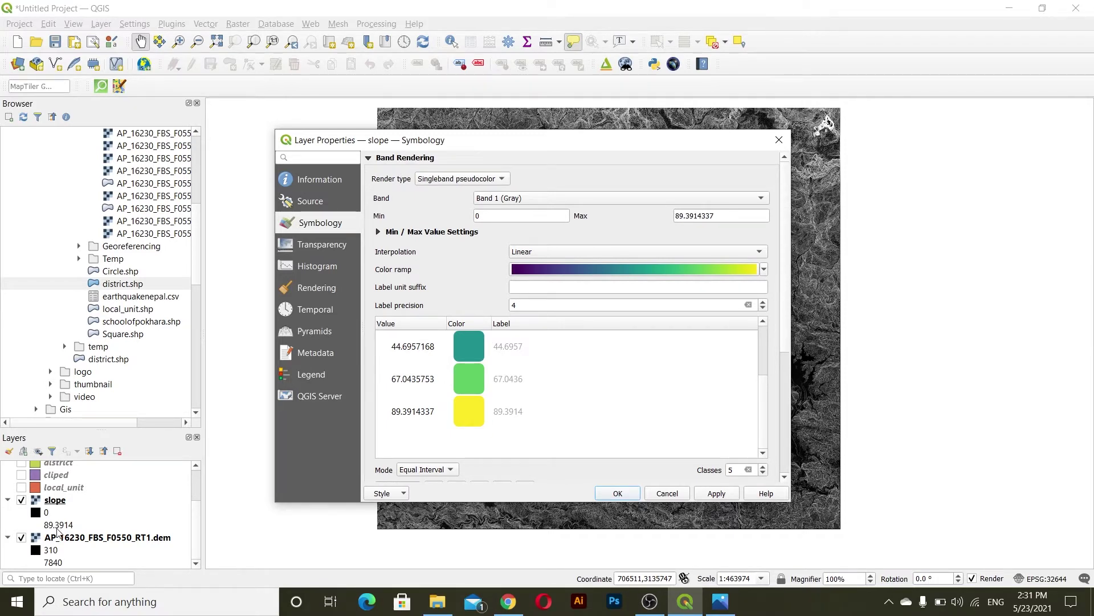
{"action": "scroll", "coordinate": [452, 423], "scroll_direction": "up", "scroll_amount": 3}
{"action": "scroll", "coordinate": [463, 412], "scroll_direction": "down", "scroll_amount": 3}
{"action": "scroll", "coordinate": [763, 399], "scroll_direction": "up", "scroll_amount": 2}
{"action": "scroll", "coordinate": [598, 363], "scroll_direction": "down", "scroll_amount": 1}
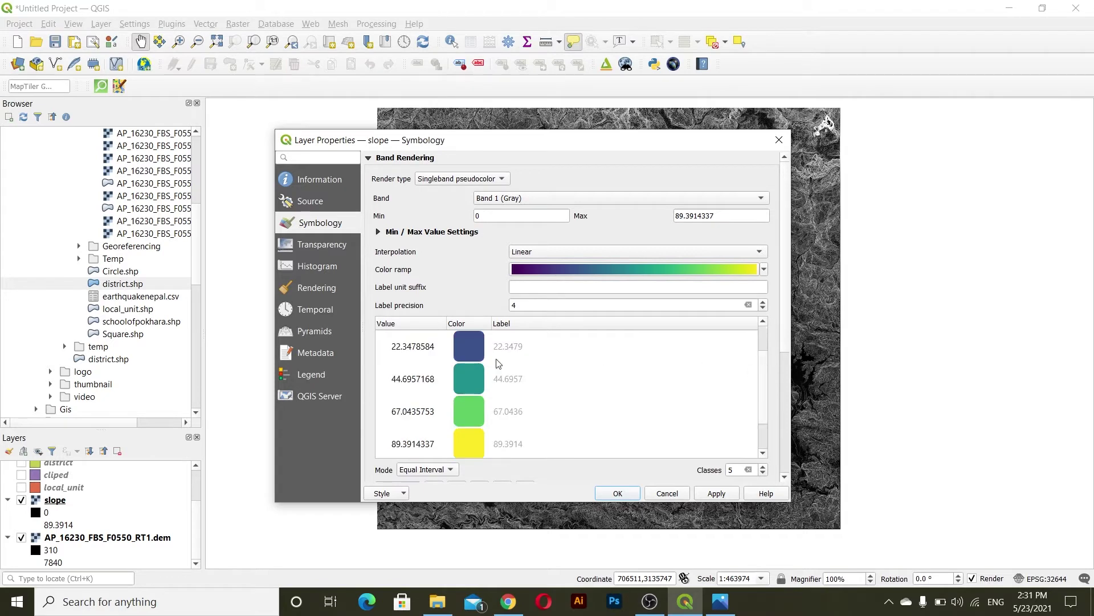
{"action": "left_click", "coordinate": [756, 374]}
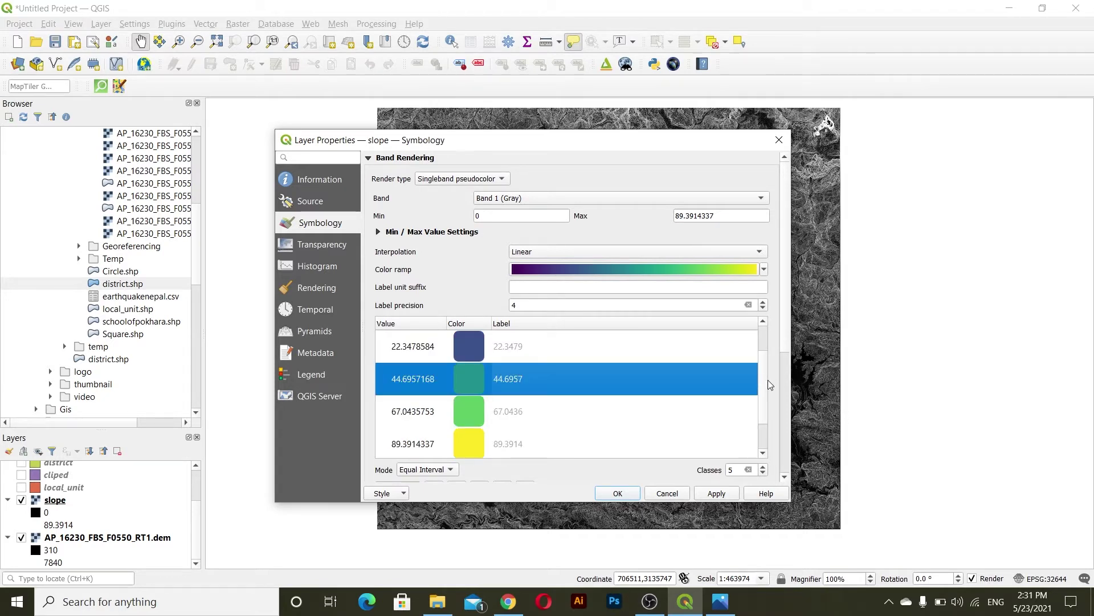
{"action": "scroll", "coordinate": [766, 365], "scroll_direction": "up", "scroll_amount": 1}
{"action": "left_click", "coordinate": [413, 350]}
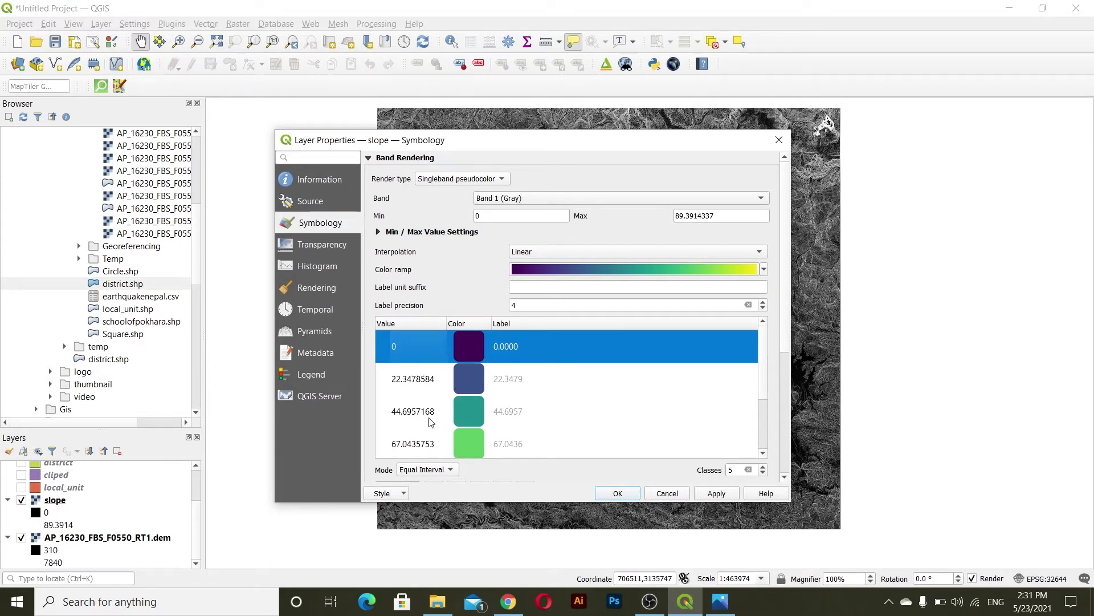
{"action": "scroll", "coordinate": [399, 450], "scroll_direction": "down", "scroll_amount": 1}
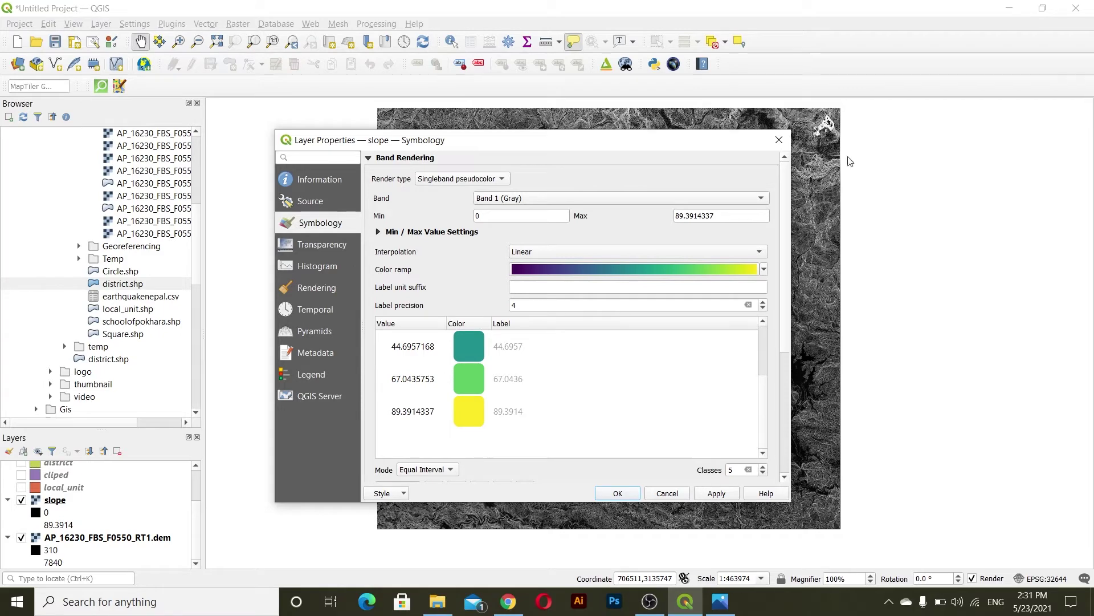
{"action": "left_click", "coordinate": [718, 496]}
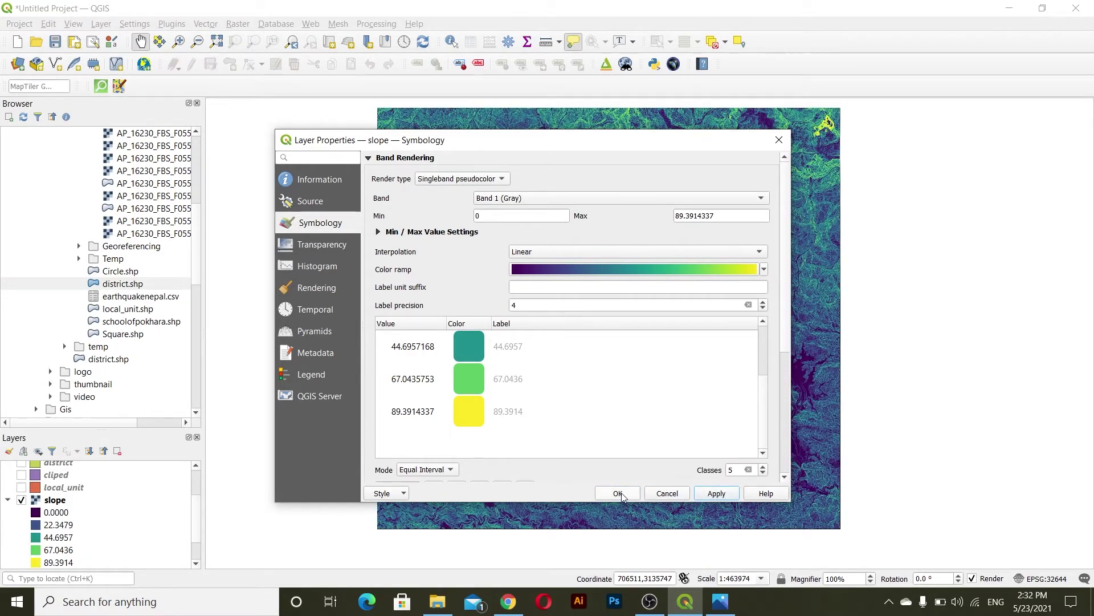
- Accept the slope layer's symbology settings and return to the full slope raster
{"action": "left_click", "coordinate": [622, 495]}
{"action": "left_click_drag", "start_coordinate": [618, 245], "coordinate": [592, 325]}
{"action": "left_click_drag", "start_coordinate": [594, 371], "coordinate": [594, 359]}
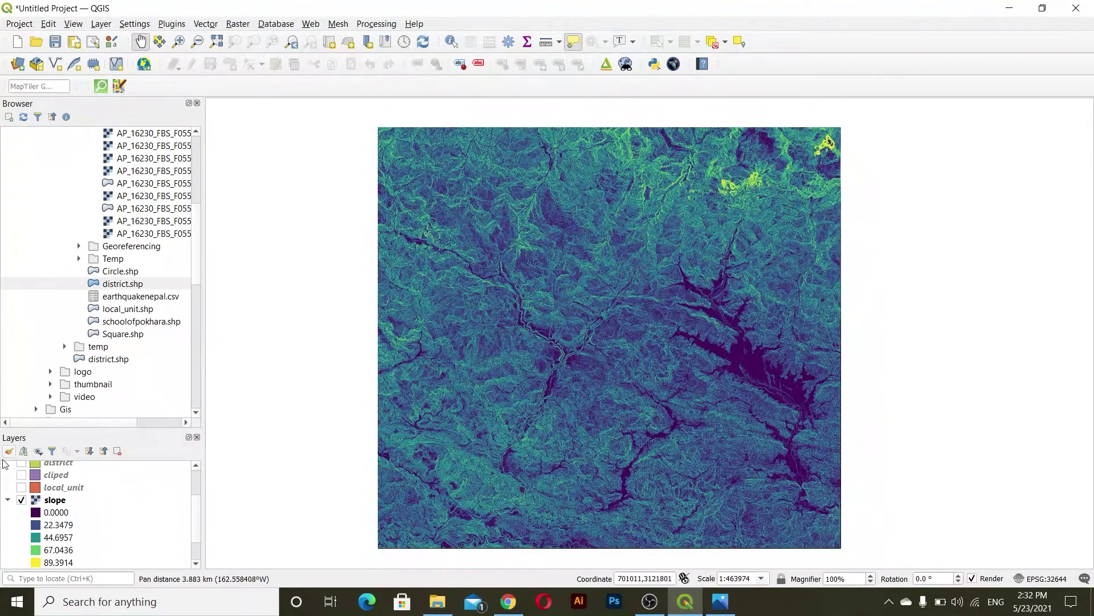
- Examine the colored slope raster's flat valley areas and the yellow steep area near its northeast corner, comparing them with the layer legend
{"action": "scroll", "coordinate": [750, 359], "scroll_direction": "up", "scroll_amount": 4}
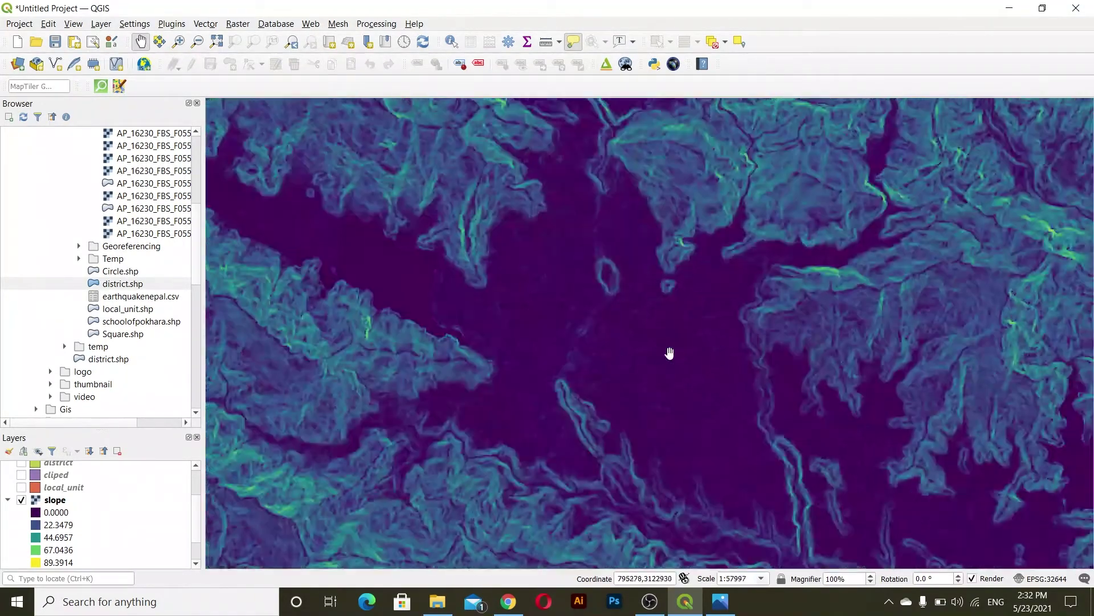
{"action": "scroll", "coordinate": [655, 263], "scroll_direction": "down", "scroll_amount": 1}
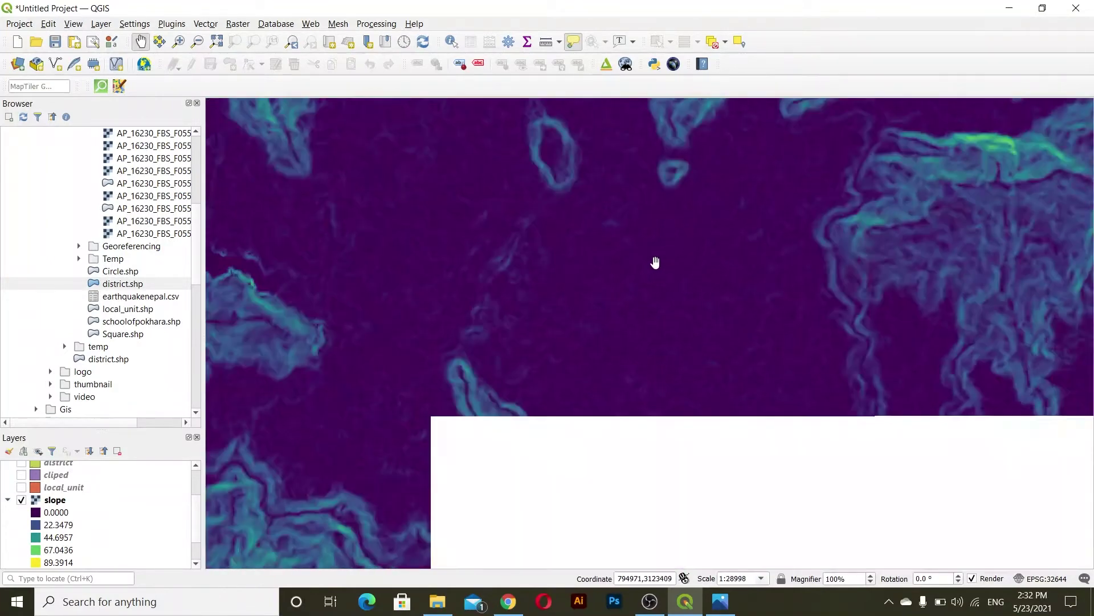
{"action": "scroll", "coordinate": [655, 262], "scroll_direction": "up", "scroll_amount": 3}
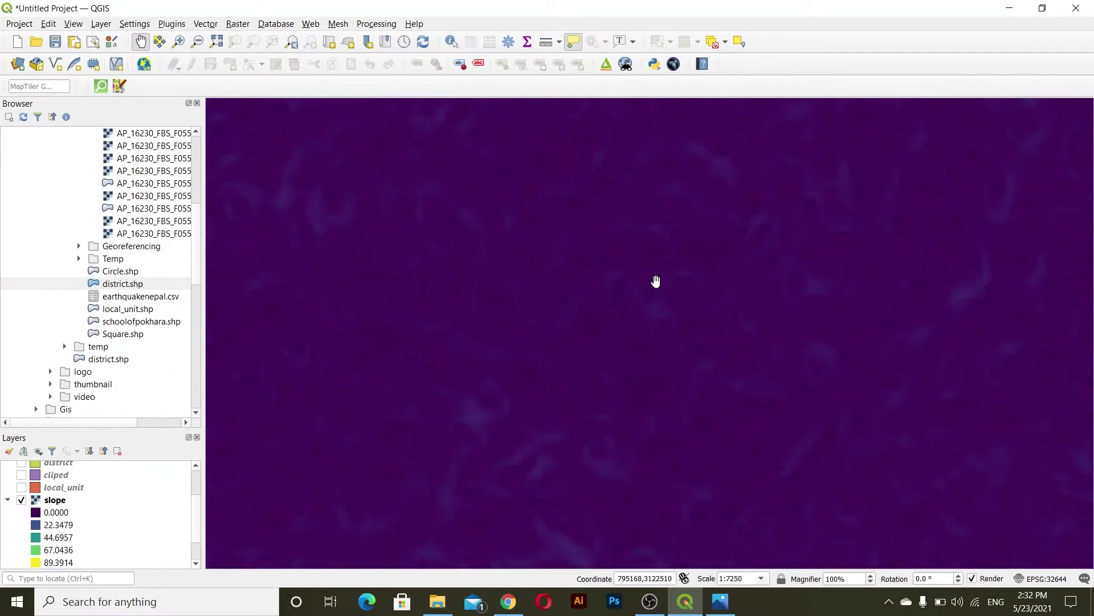
{"action": "scroll", "coordinate": [642, 250], "scroll_direction": "down", "scroll_amount": 3}
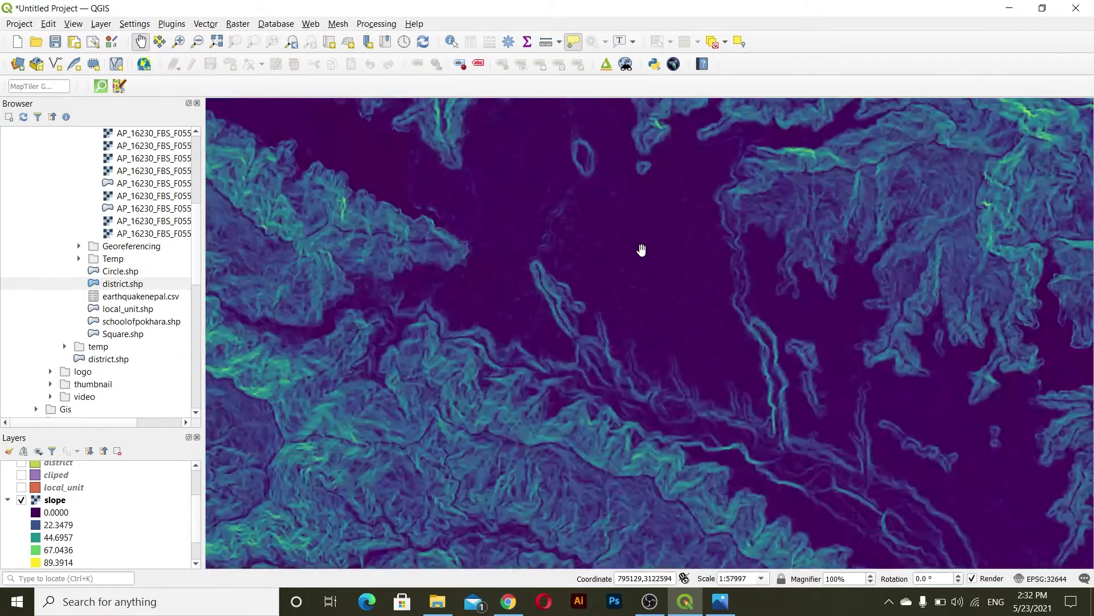
{"action": "scroll", "coordinate": [641, 251], "scroll_direction": "down", "scroll_amount": 3}
{"action": "left_click_drag", "start_coordinate": [581, 276], "coordinate": [631, 305]}
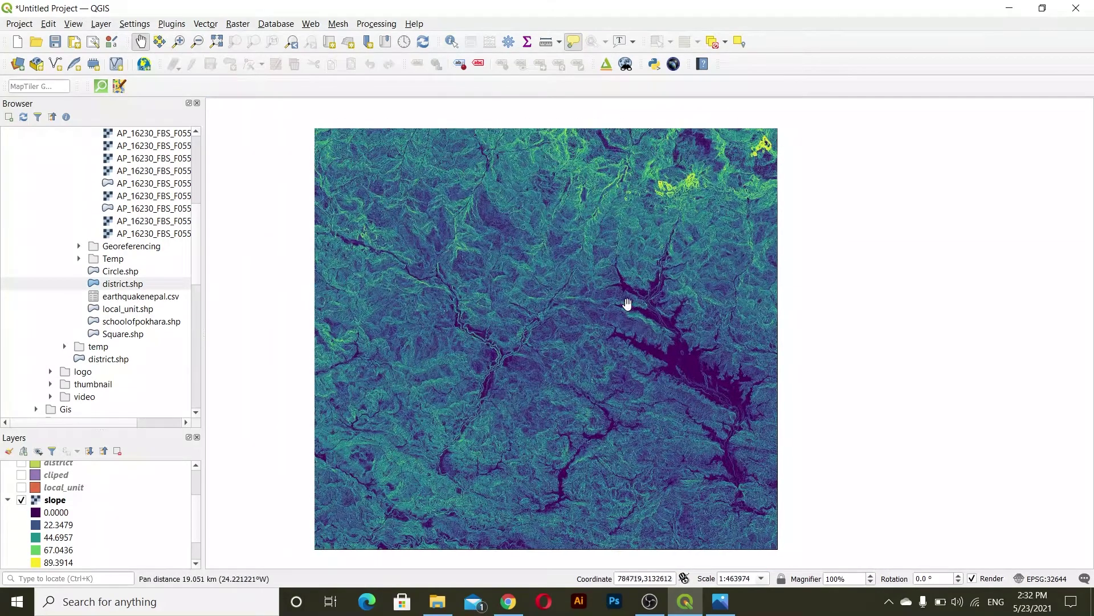
{"action": "scroll", "coordinate": [631, 305], "scroll_direction": "down", "scroll_amount": 1}
{"action": "scroll", "coordinate": [689, 230], "scroll_direction": "up", "scroll_amount": 6}
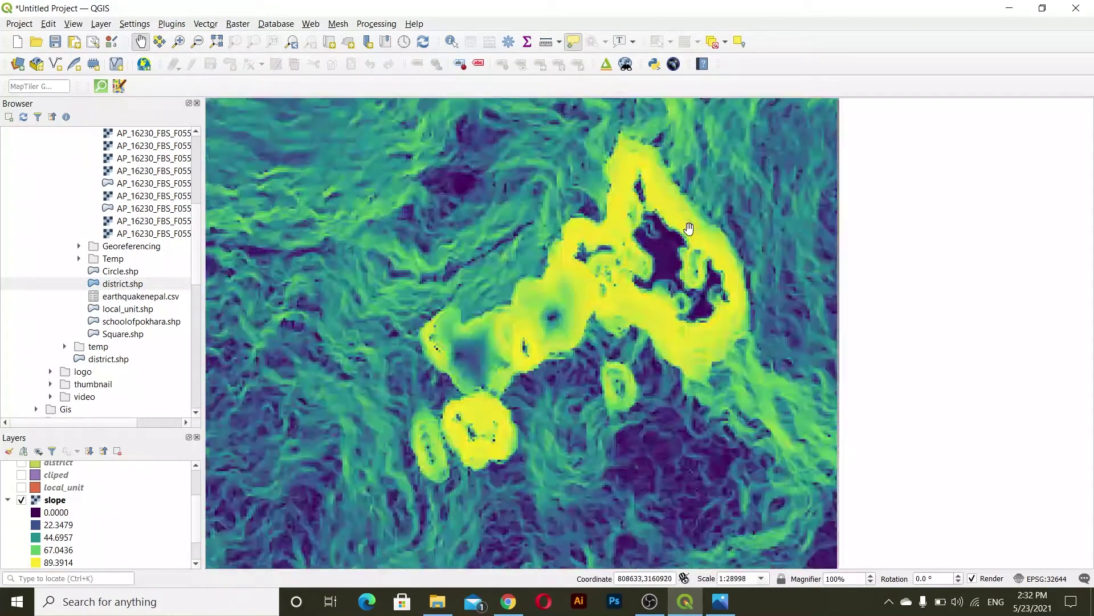
{"action": "scroll", "coordinate": [681, 228], "scroll_direction": "down", "scroll_amount": 5}
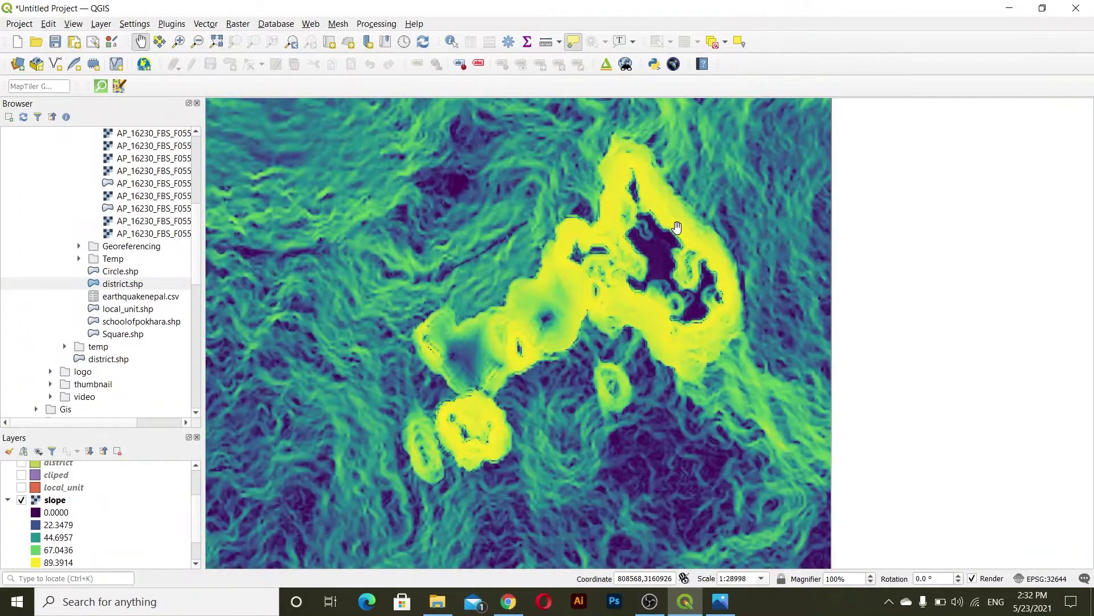
{"action": "left_click_drag", "start_coordinate": [528, 387], "coordinate": [630, 300]}
{"action": "scroll", "coordinate": [629, 302], "scroll_direction": "down", "scroll_amount": 1}
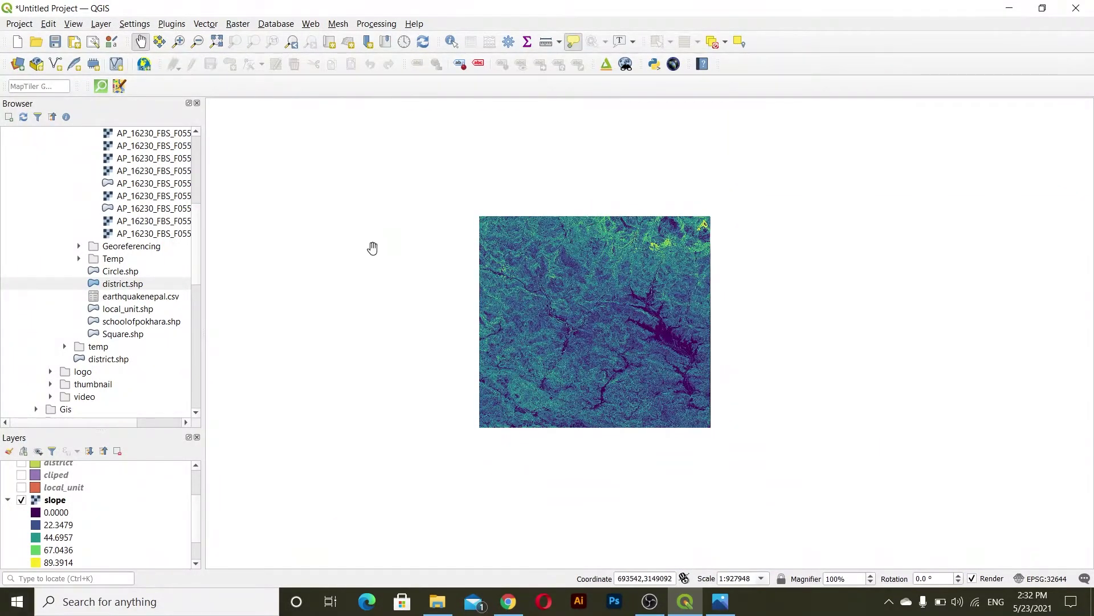
{"action": "scroll", "coordinate": [163, 496], "scroll_direction": "up", "scroll_amount": 2}
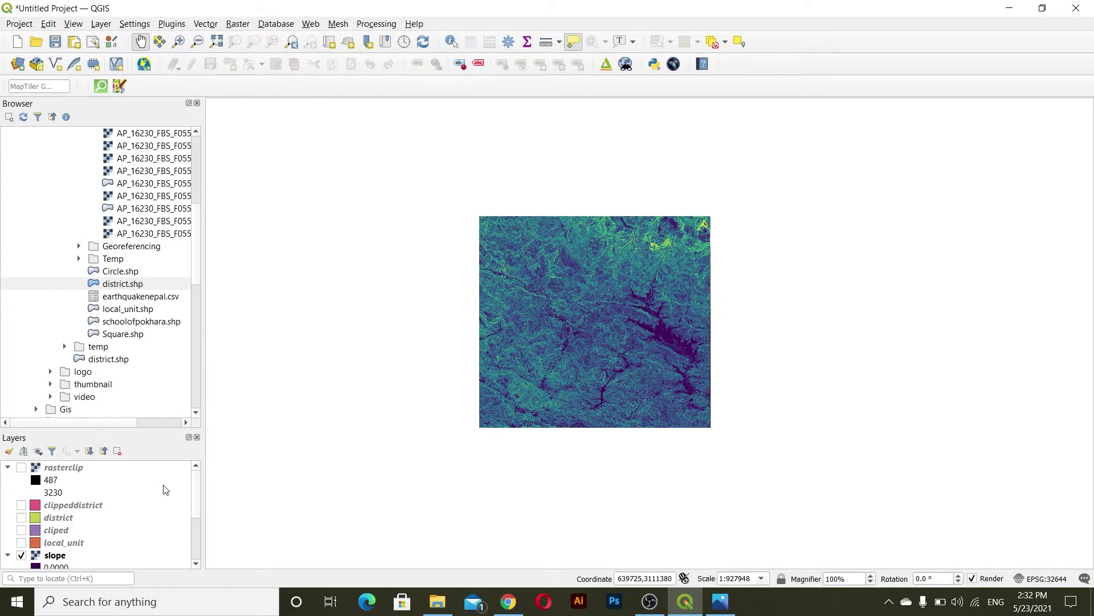
{"action": "scroll", "coordinate": [85, 540], "scroll_direction": "down", "scroll_amount": 2}
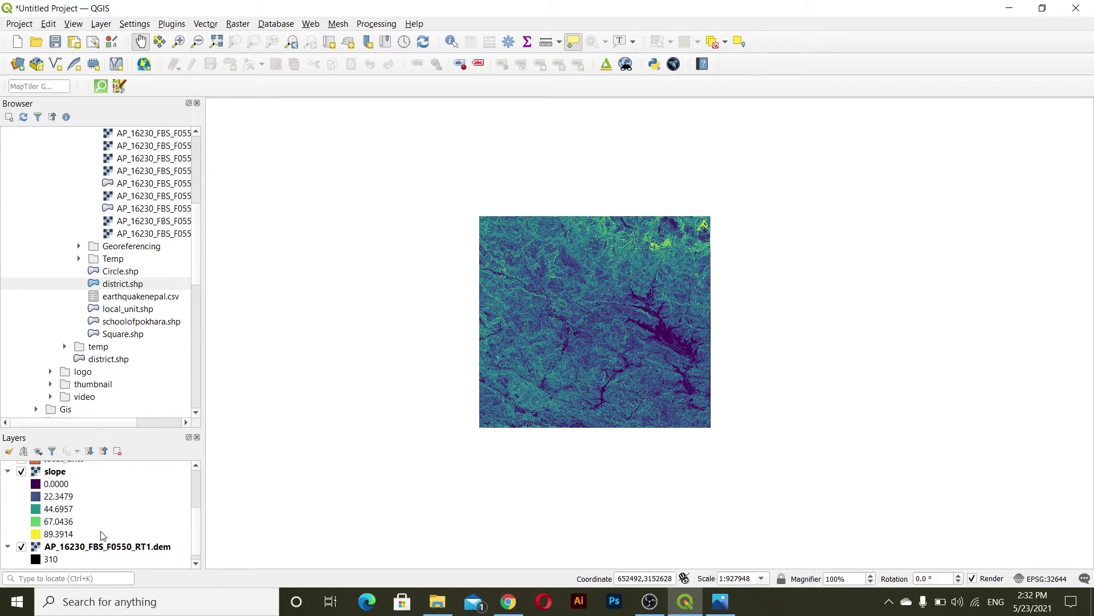
{"action": "left_click", "coordinate": [55, 473]}
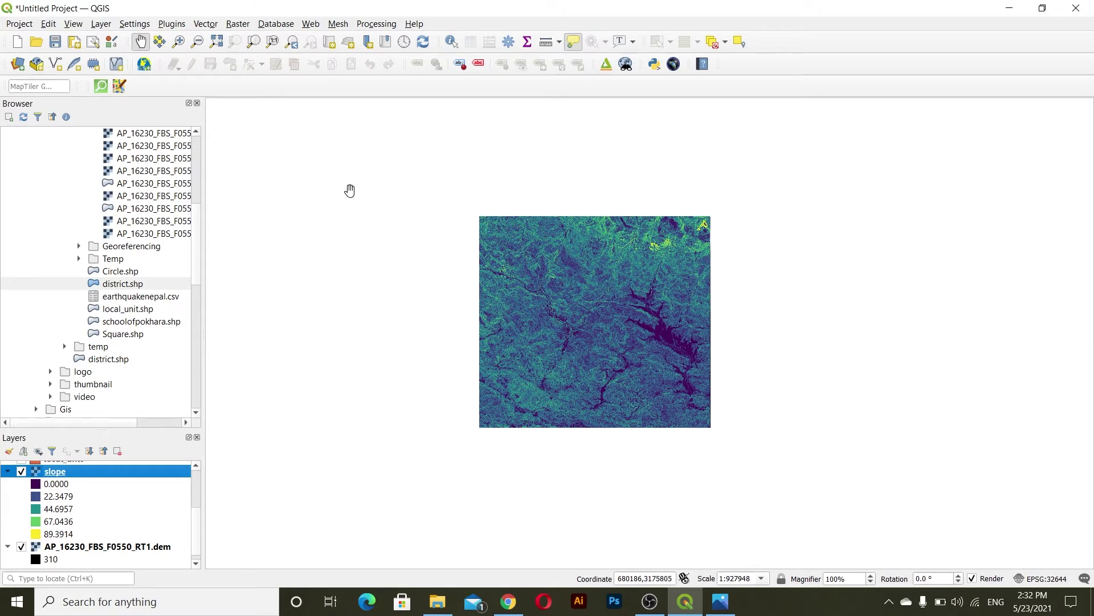
{"action": "scroll", "coordinate": [576, 305], "scroll_direction": "up", "scroll_amount": 1}
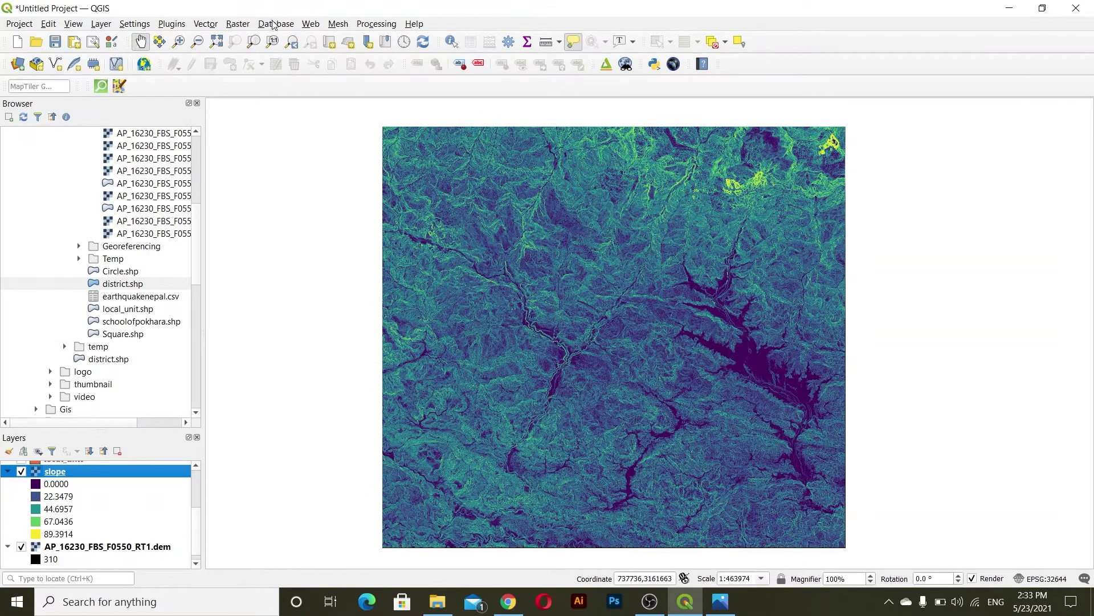
- Start the Aspect raster analysis with AP_16230_FBS_F0550_RT1.dem as the input layer
{"action": "left_click", "coordinate": [245, 24]}
{"action": "mouse_move", "coordinate": [335, 90]}
{"action": "left_click", "coordinate": [393, 88]}
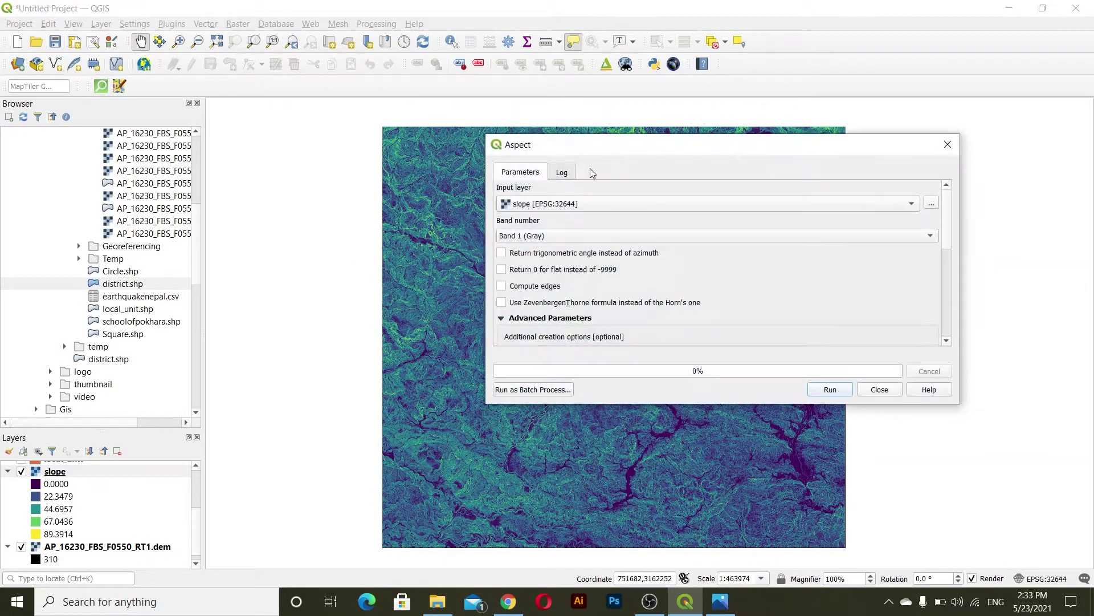
{"action": "left_click", "coordinate": [573, 205]}
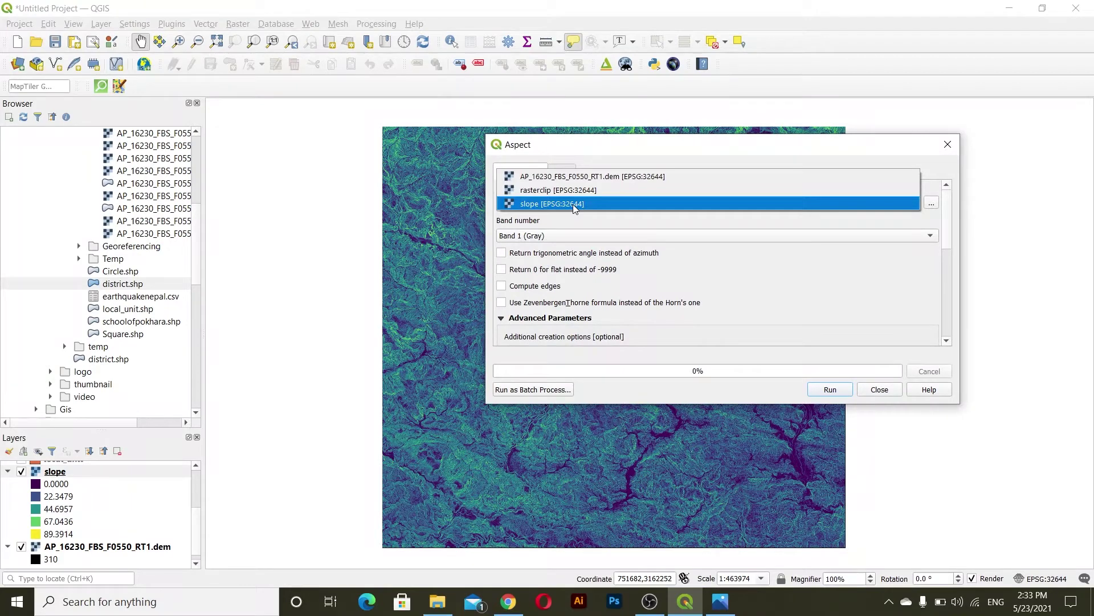
{"action": "left_click", "coordinate": [562, 177]}
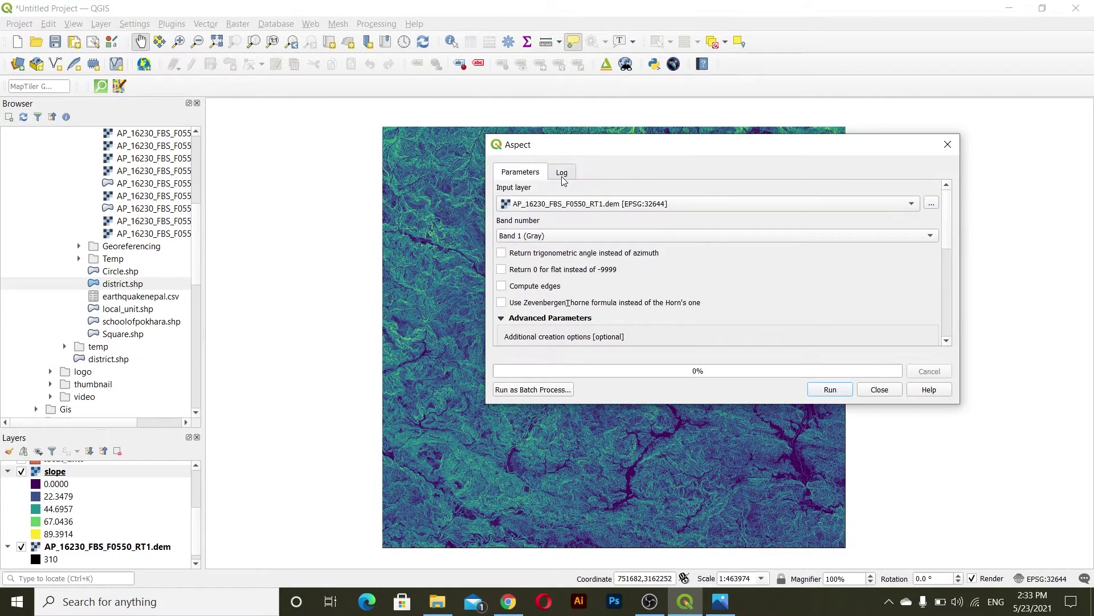
{"action": "left_click", "coordinate": [569, 206]}
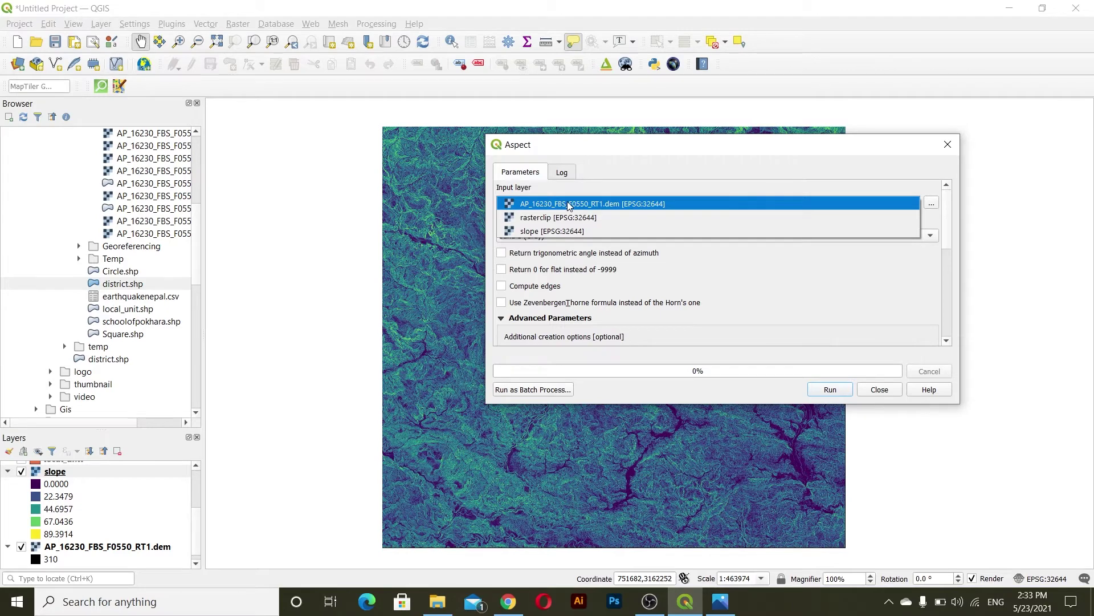
{"action": "left_click", "coordinate": [568, 206]}
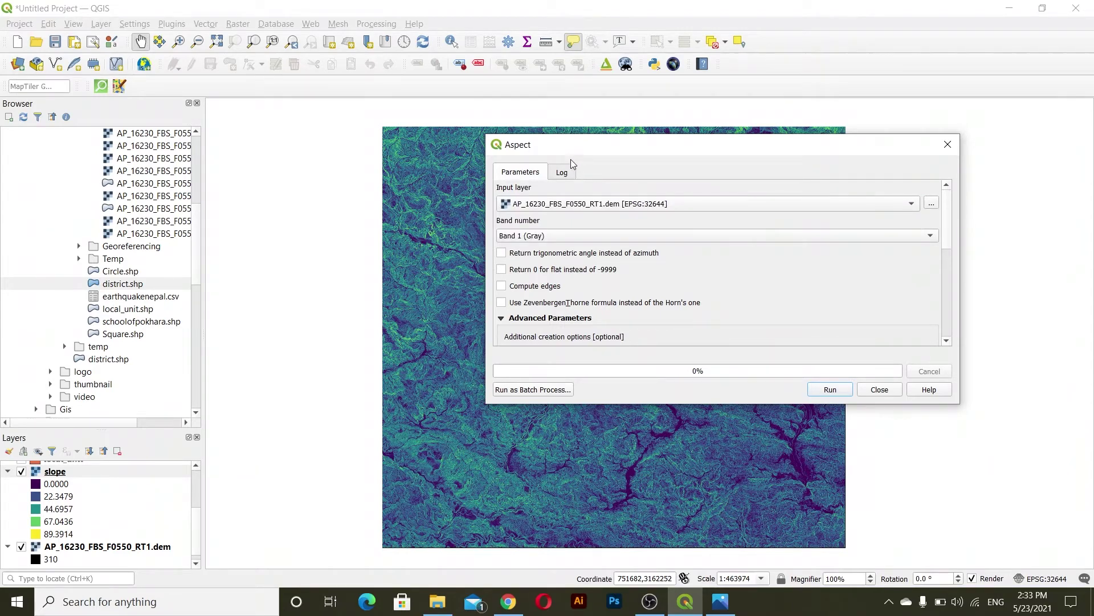
- Save the aspect output as TIF file aspect in the Temp folder, run the analysis, and close its dialog
{"action": "left_click_drag", "start_coordinate": [625, 147], "coordinate": [531, 139]}
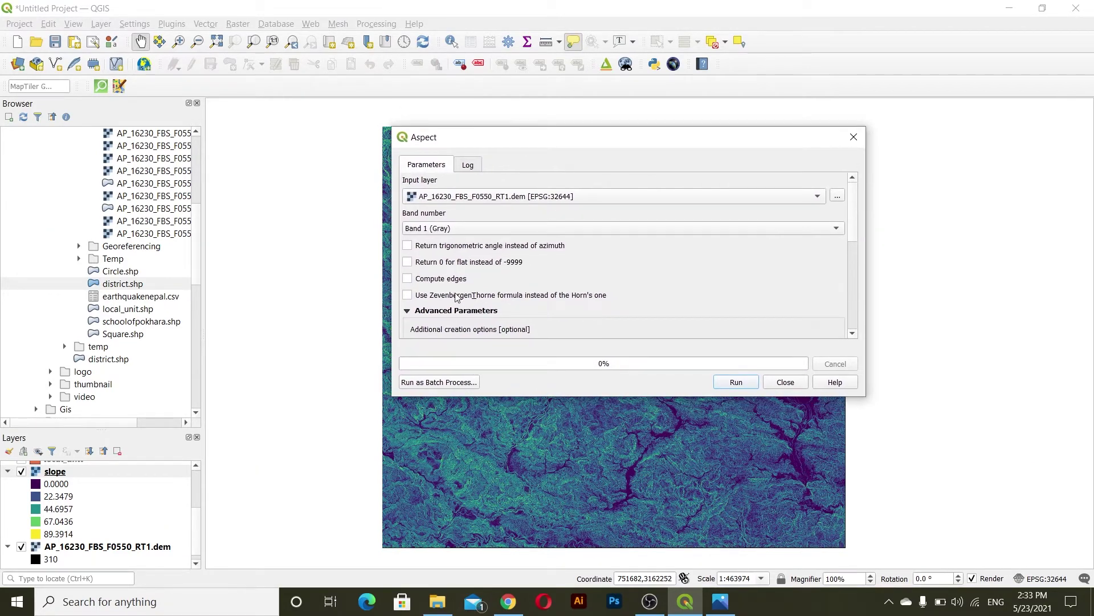
{"action": "left_click_drag", "start_coordinate": [855, 224], "coordinate": [854, 302]}
{"action": "left_click", "coordinate": [838, 257]}
{"action": "left_click", "coordinate": [872, 286]}
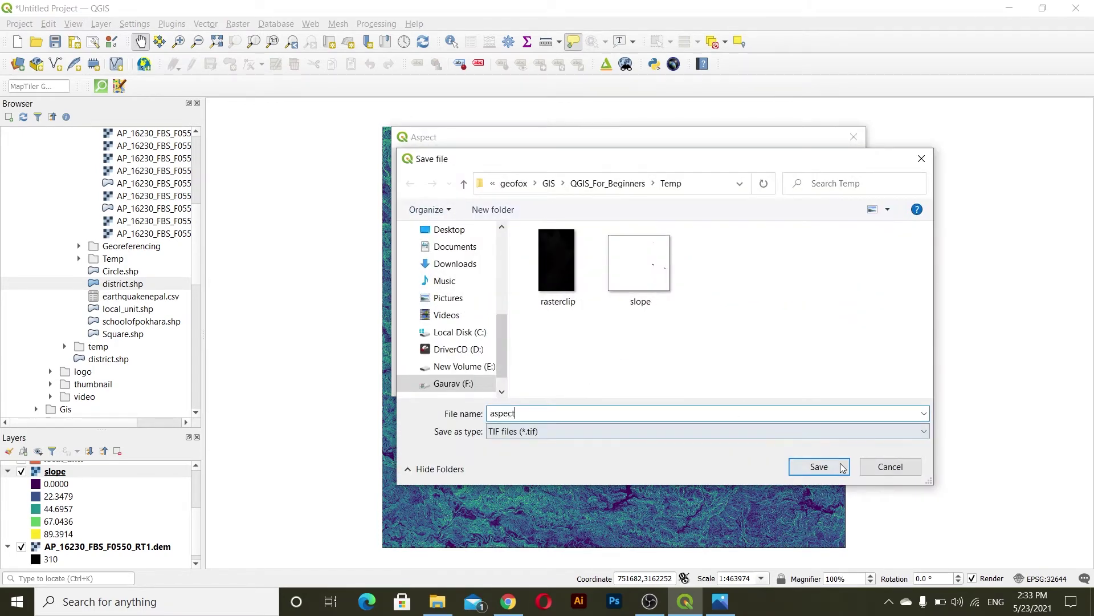
{"action": "left_click", "coordinate": [819, 467]}
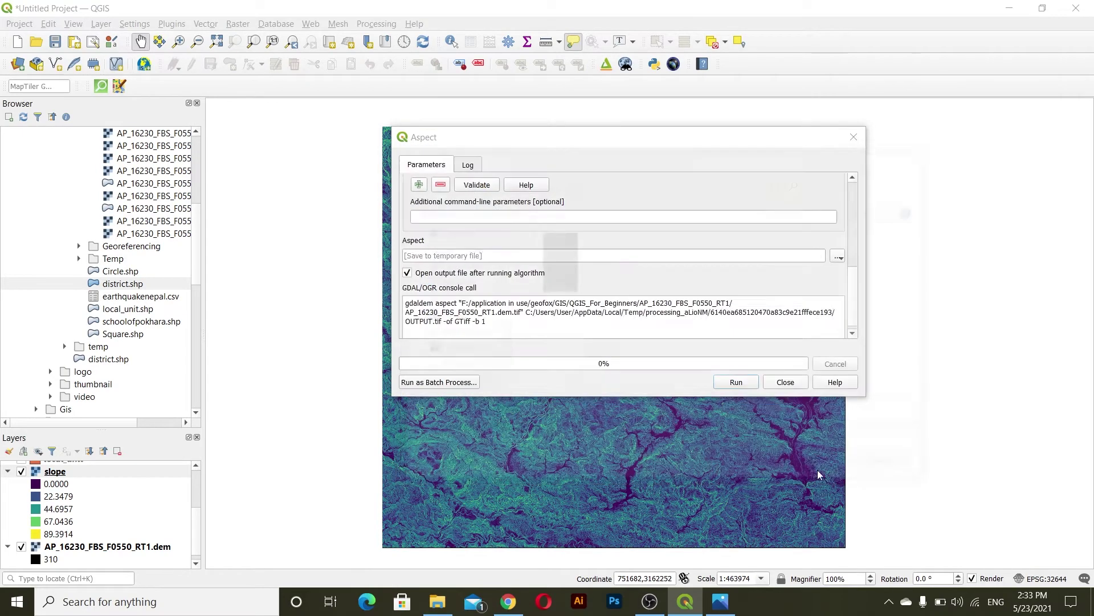
{"action": "left_click", "coordinate": [736, 382]}
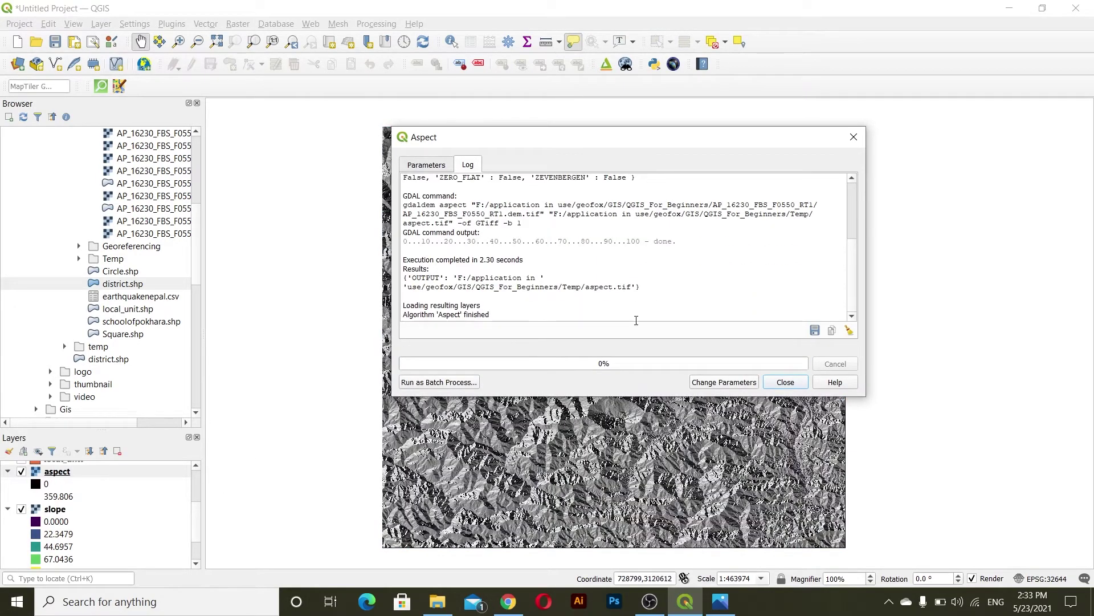
{"action": "left_click", "coordinate": [784, 382]}
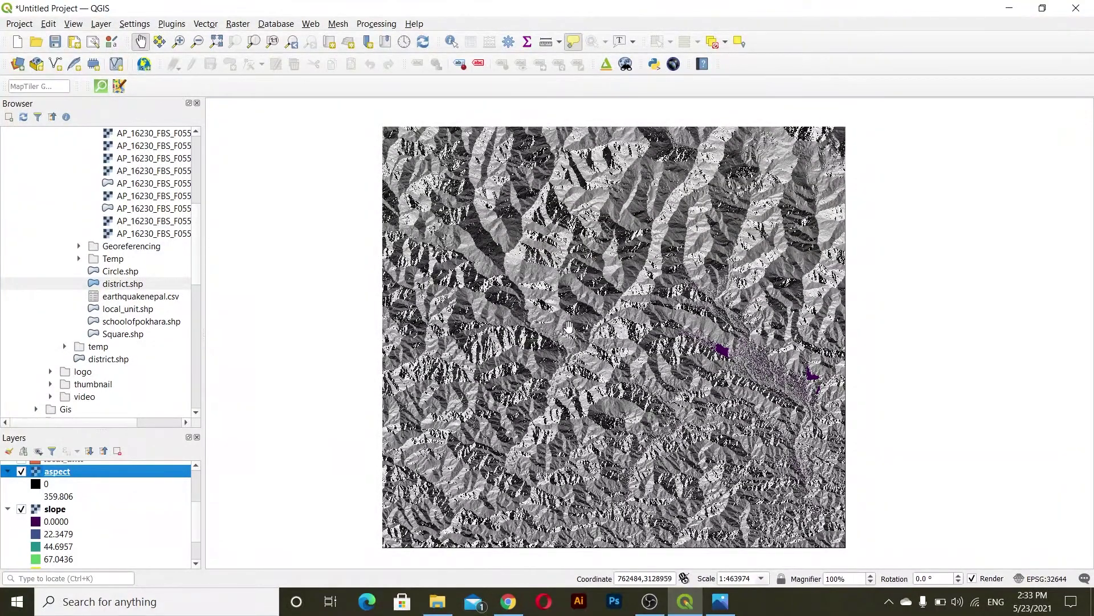
- Set the aspect layer's render type to Singleband pseudocolor
{"action": "double_click", "coordinate": [35, 486]}
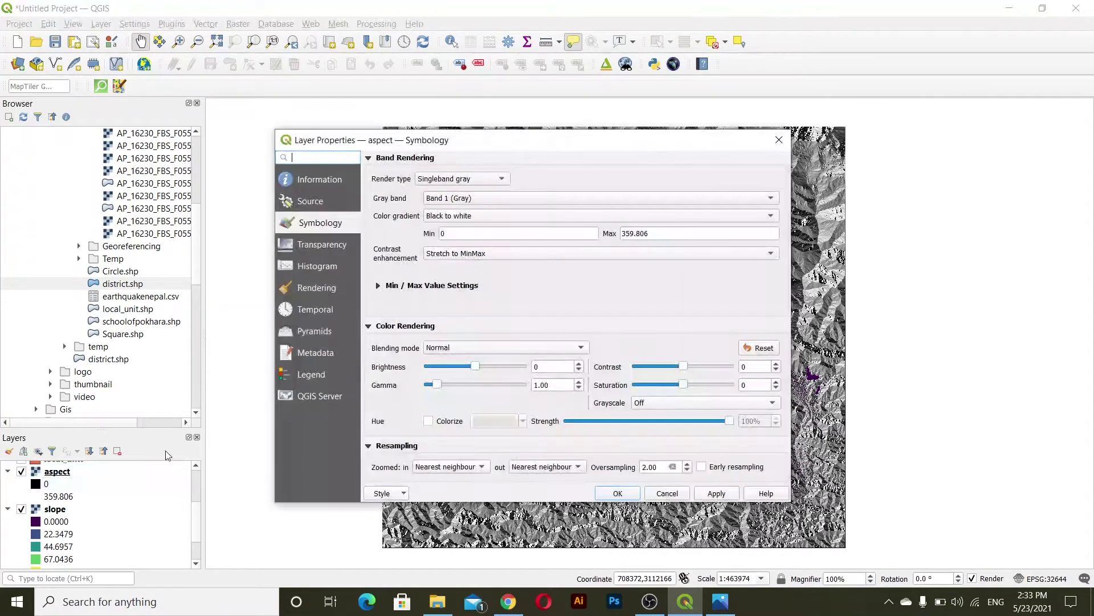
{"action": "left_click", "coordinate": [462, 178]}
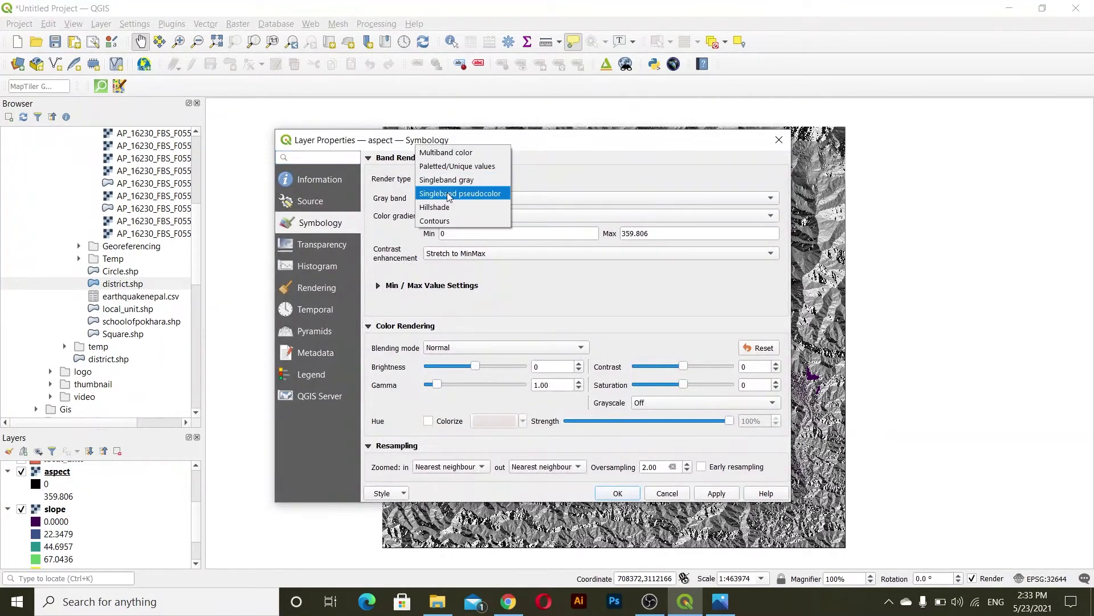
{"action": "left_click", "coordinate": [460, 192]}
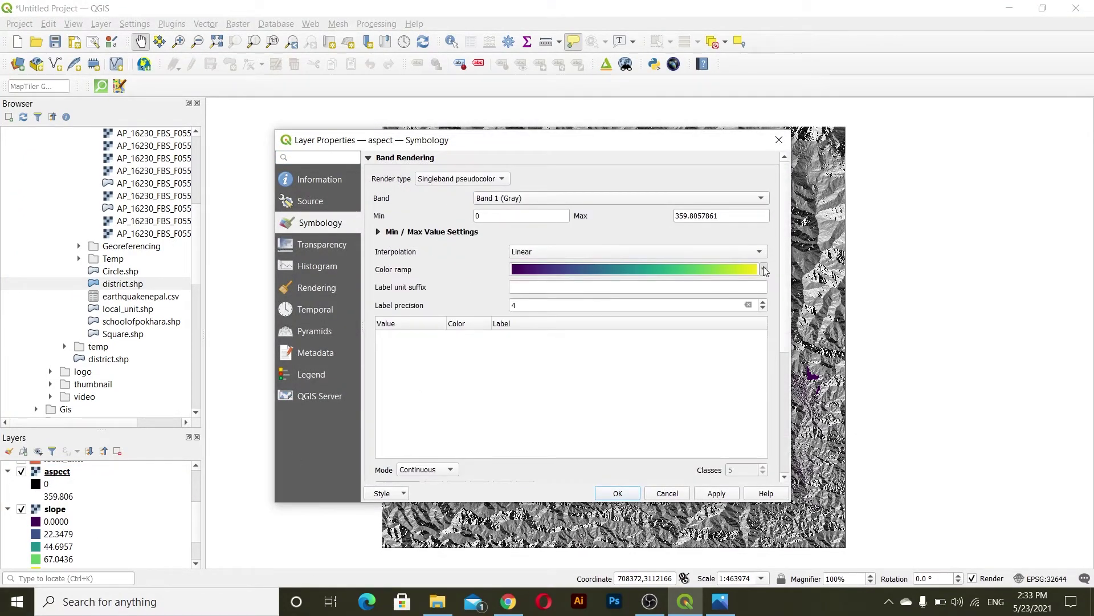
- Set the aspect layer's classification mode to Equal Interval, review the class values, and apply and accept the symbology
{"action": "left_click", "coordinate": [427, 469]}
{"action": "left_click", "coordinate": [432, 483]}
{"action": "scroll", "coordinate": [436, 399], "scroll_direction": "down", "scroll_amount": 5}
{"action": "scroll", "coordinate": [425, 389], "scroll_direction": "up", "scroll_amount": 3}
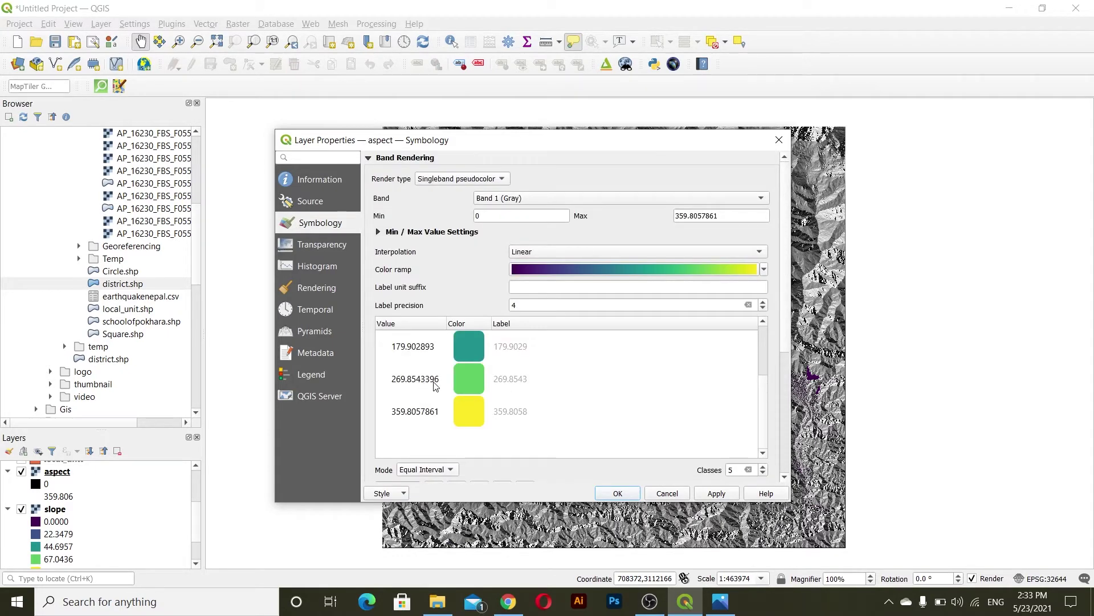
{"action": "left_click", "coordinate": [717, 494]}
{"action": "left_click", "coordinate": [621, 494]}
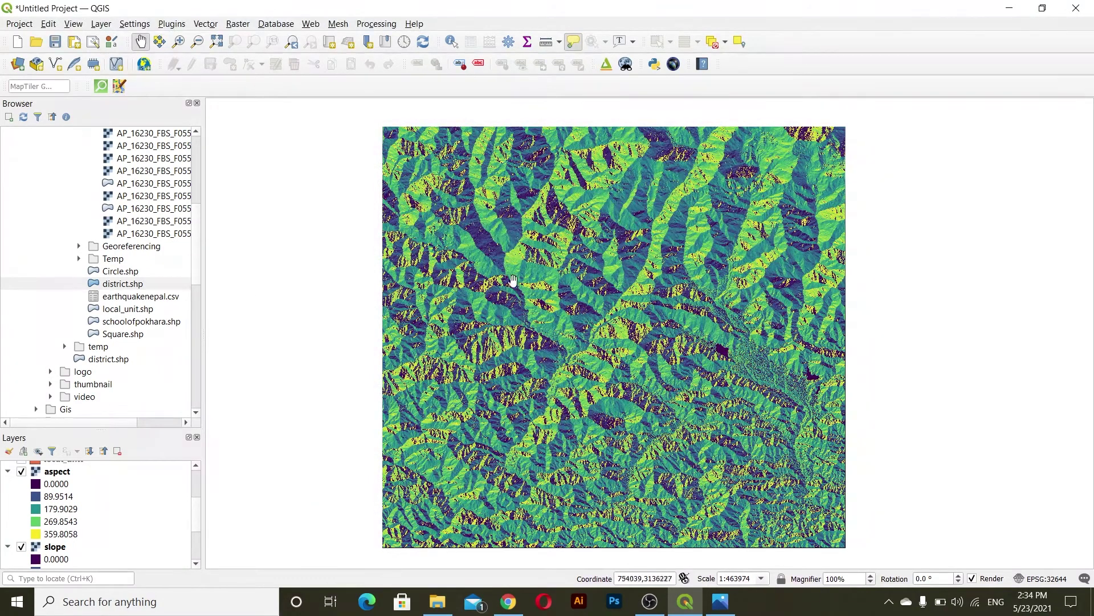
- Examine the color-classed aspect raster up close around the dark flat areas and mountain slopes, and as a whole
{"action": "scroll", "coordinate": [721, 359], "scroll_direction": "up", "scroll_amount": 4}
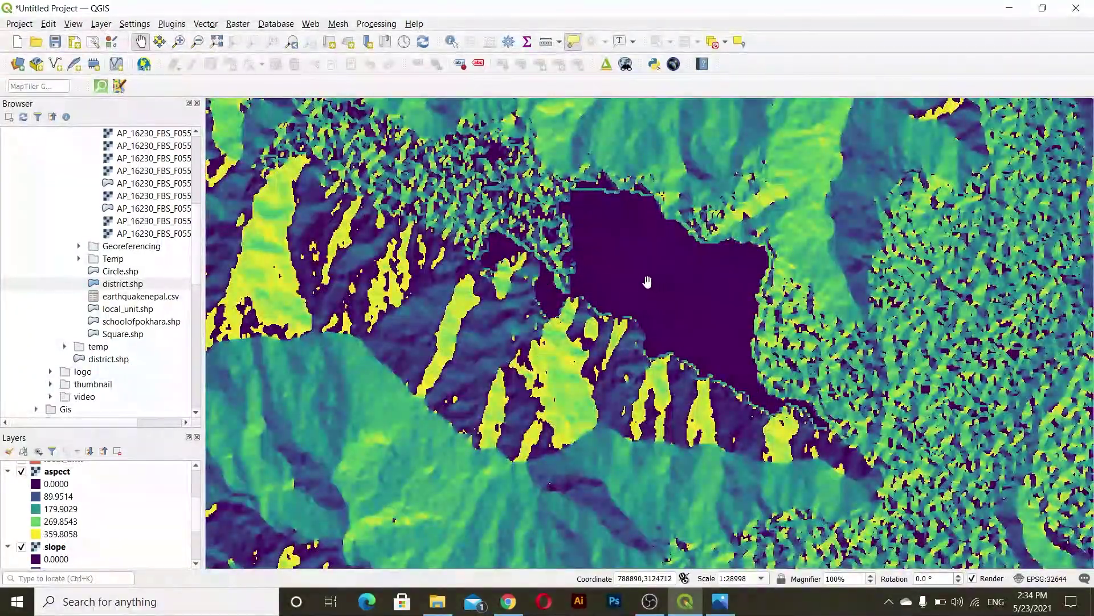
{"action": "scroll", "coordinate": [647, 281], "scroll_direction": "up", "scroll_amount": 1}
{"action": "scroll", "coordinate": [648, 262], "scroll_direction": "down", "scroll_amount": 3}
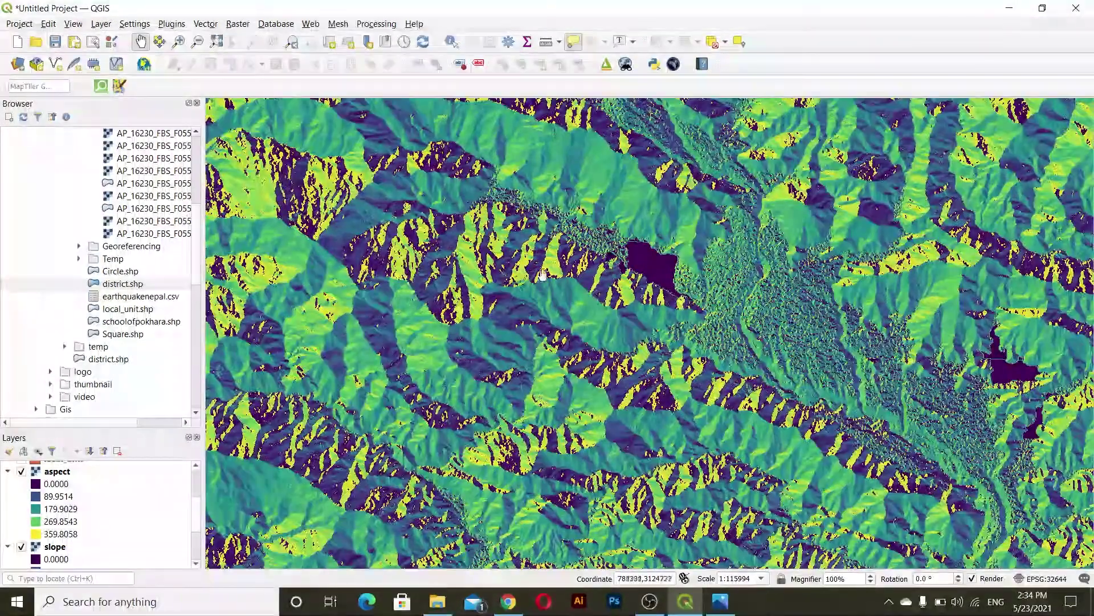
{"action": "left_click_drag", "start_coordinate": [428, 233], "coordinate": [470, 364]}
{"action": "scroll", "coordinate": [485, 370], "scroll_direction": "down", "scroll_amount": 2}
{"action": "left_click_drag", "start_coordinate": [341, 250], "coordinate": [480, 262]}
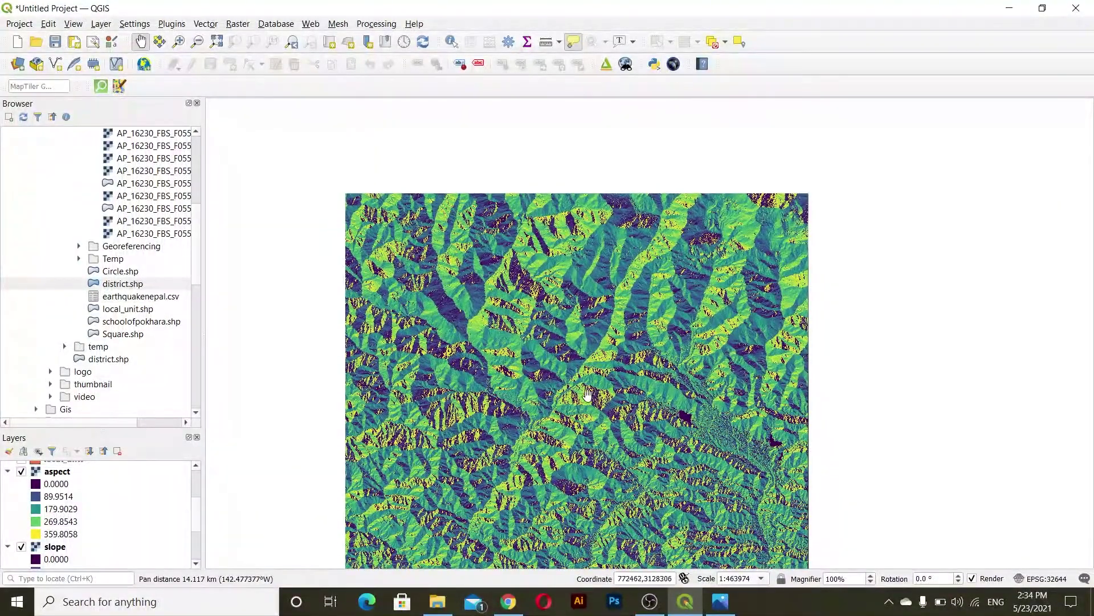
{"action": "scroll", "coordinate": [501, 362], "scroll_direction": "up", "scroll_amount": 2}
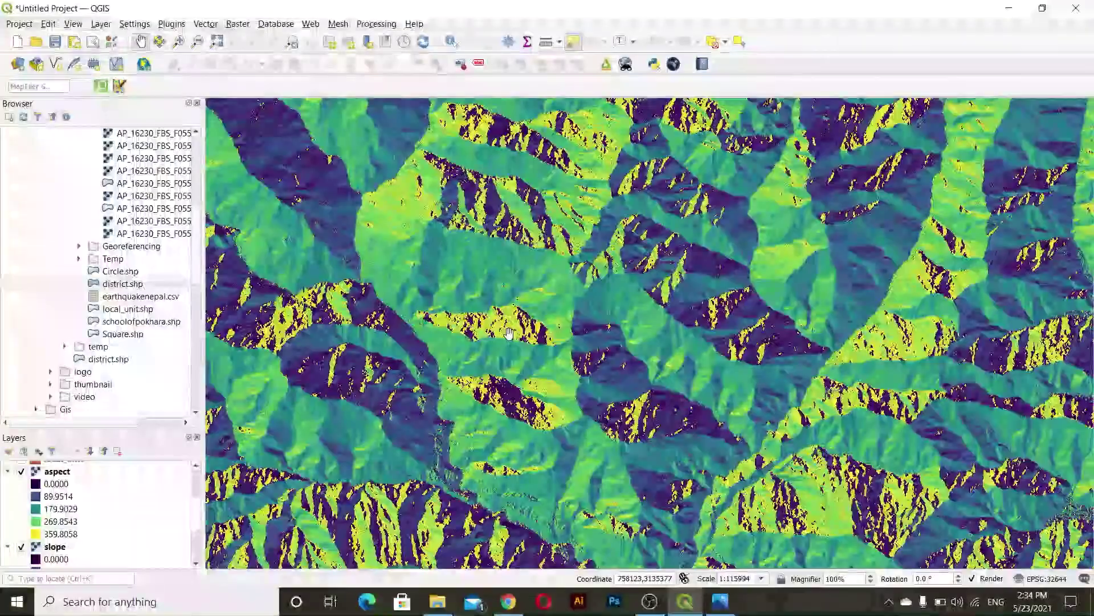
{"action": "scroll", "coordinate": [509, 333], "scroll_direction": "up", "scroll_amount": 2}
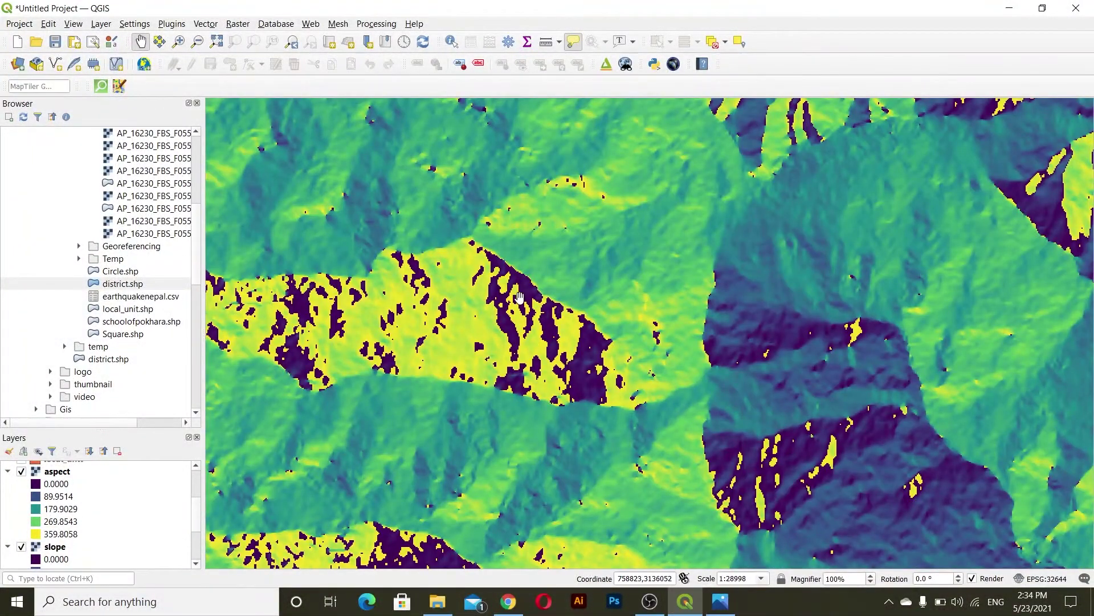
{"action": "scroll", "coordinate": [518, 297], "scroll_direction": "down", "scroll_amount": 4}
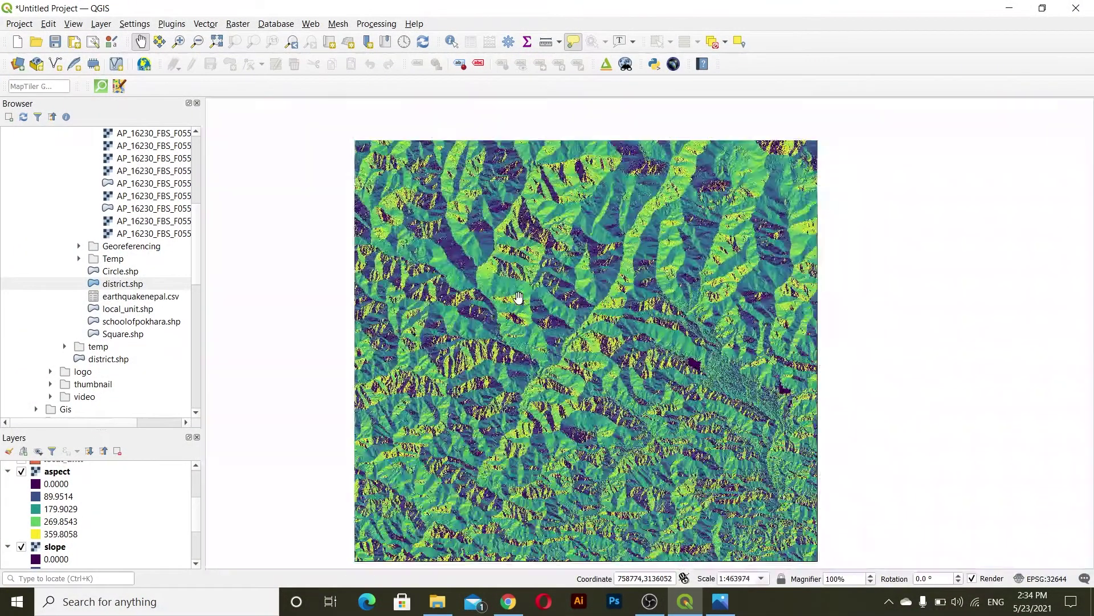
{"action": "left_click_drag", "start_coordinate": [518, 297], "coordinate": [634, 360]}
{"action": "scroll", "coordinate": [579, 322], "scroll_direction": "down", "scroll_amount": 1}
{"action": "scroll", "coordinate": [598, 335], "scroll_direction": "up", "scroll_amount": 1}
{"action": "left_click_drag", "start_coordinate": [593, 325], "coordinate": [637, 287]}
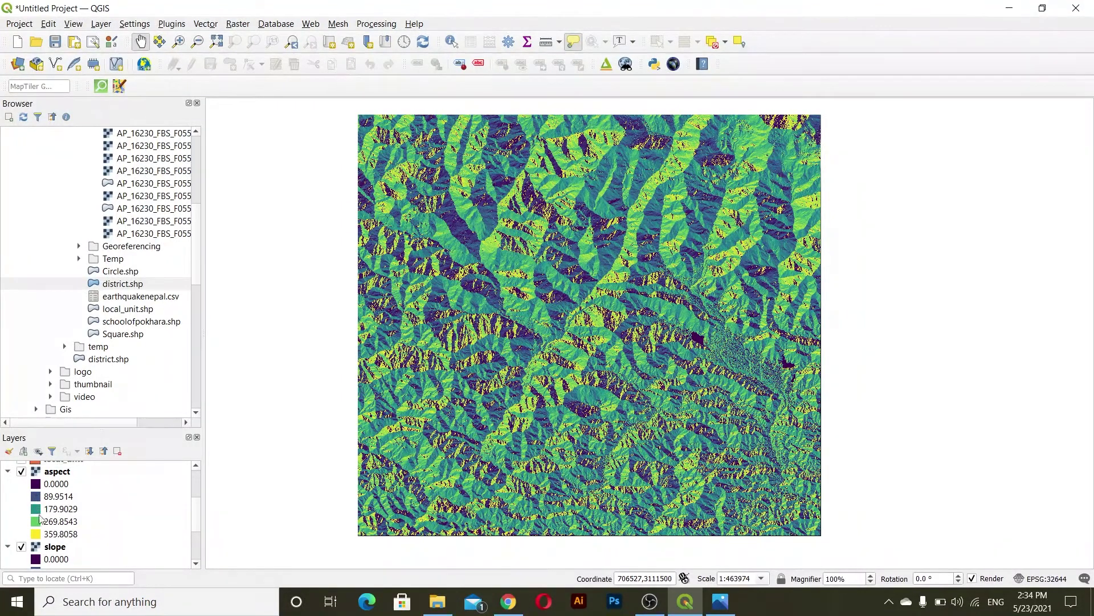
- Review the legend class values of the aspect, slope and DEM layers in the layer list
{"action": "scroll", "coordinate": [199, 515], "scroll_direction": "down", "scroll_amount": 2}
{"action": "scroll", "coordinate": [198, 513], "scroll_direction": "up", "scroll_amount": 3}
{"action": "scroll", "coordinate": [199, 511], "scroll_direction": "down", "scroll_amount": 3}
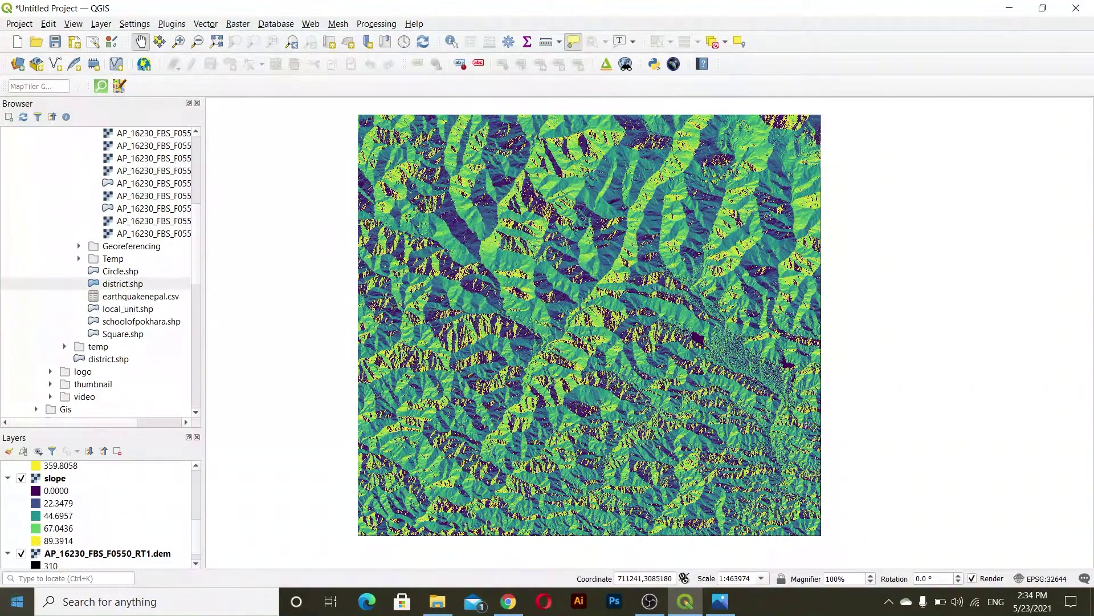
{"action": "scroll", "coordinate": [196, 539], "scroll_direction": "up", "scroll_amount": 3}
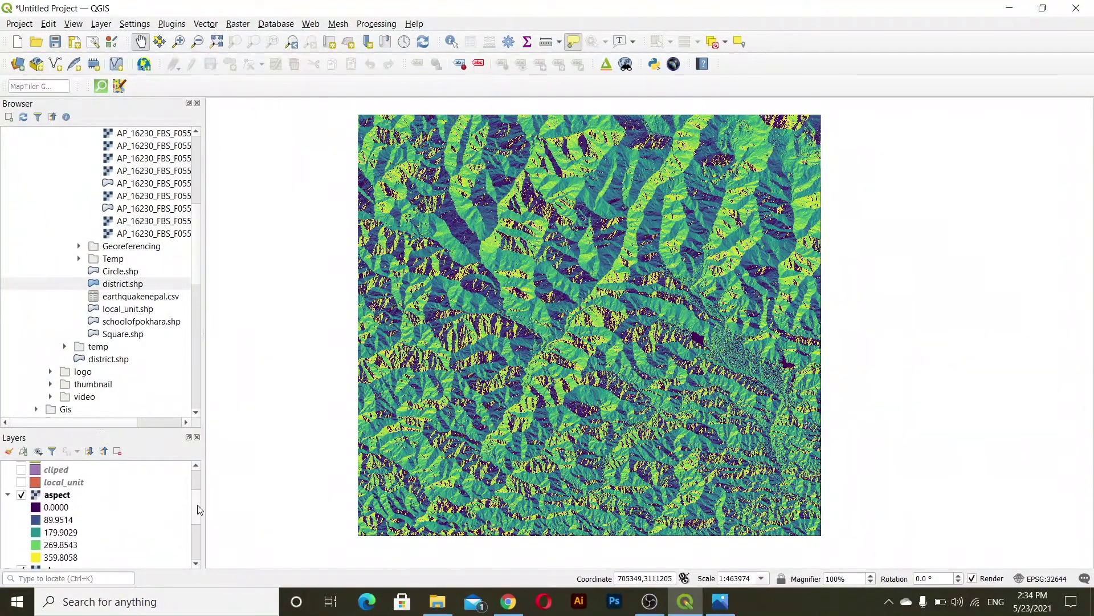
{"action": "scroll", "coordinate": [198, 539], "scroll_direction": "down", "scroll_amount": 3}
{"action": "scroll", "coordinate": [198, 538], "scroll_direction": "up", "scroll_amount": 5}
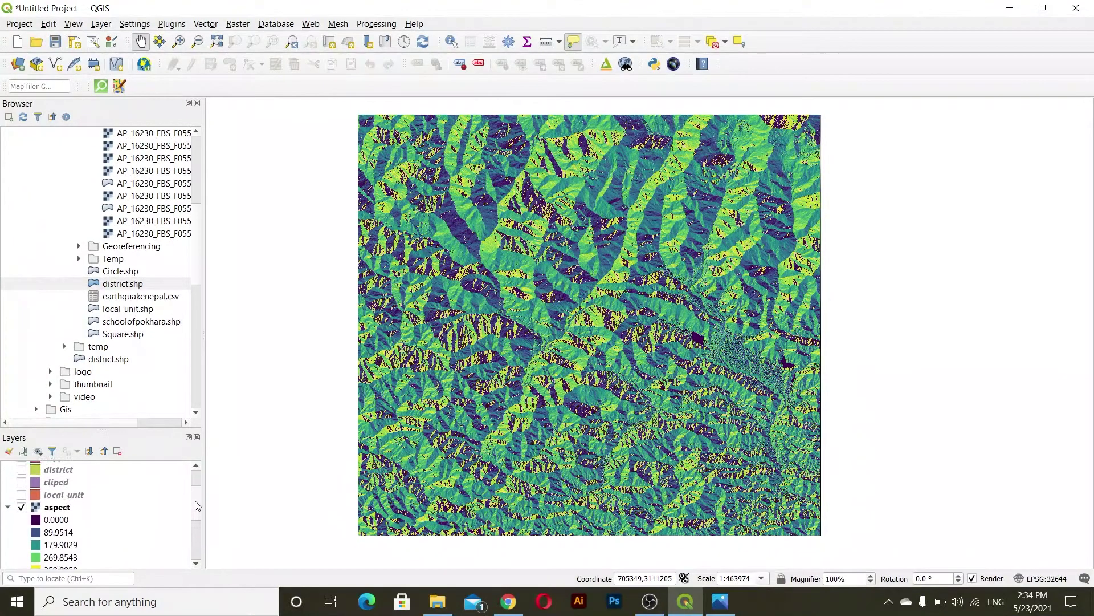
{"action": "scroll", "coordinate": [197, 484], "scroll_direction": "down", "scroll_amount": 5}
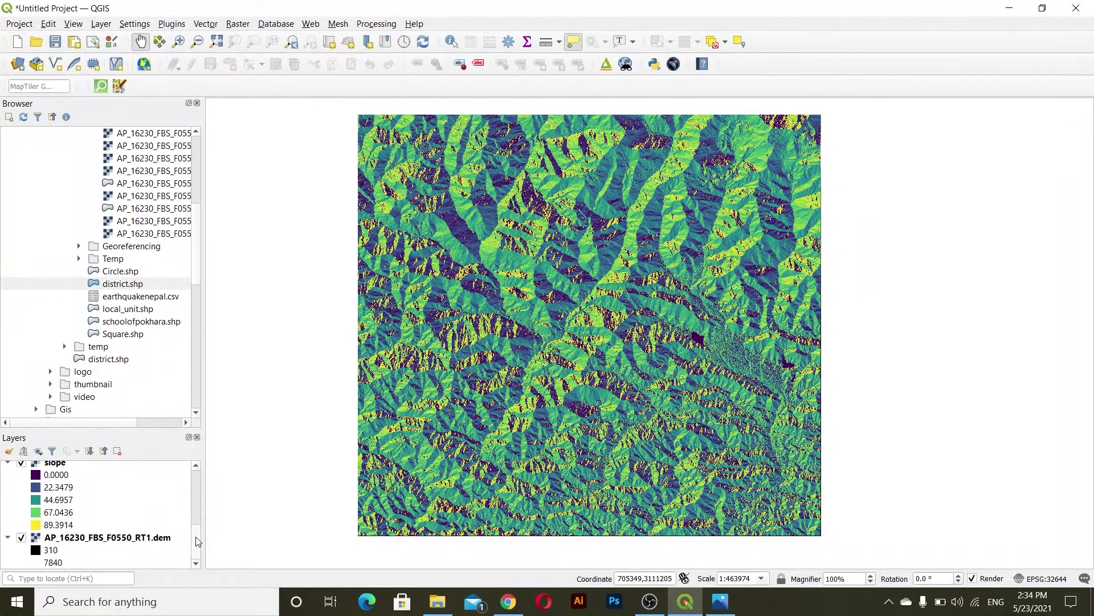
{"action": "scroll", "coordinate": [198, 537], "scroll_direction": "up", "scroll_amount": 5}
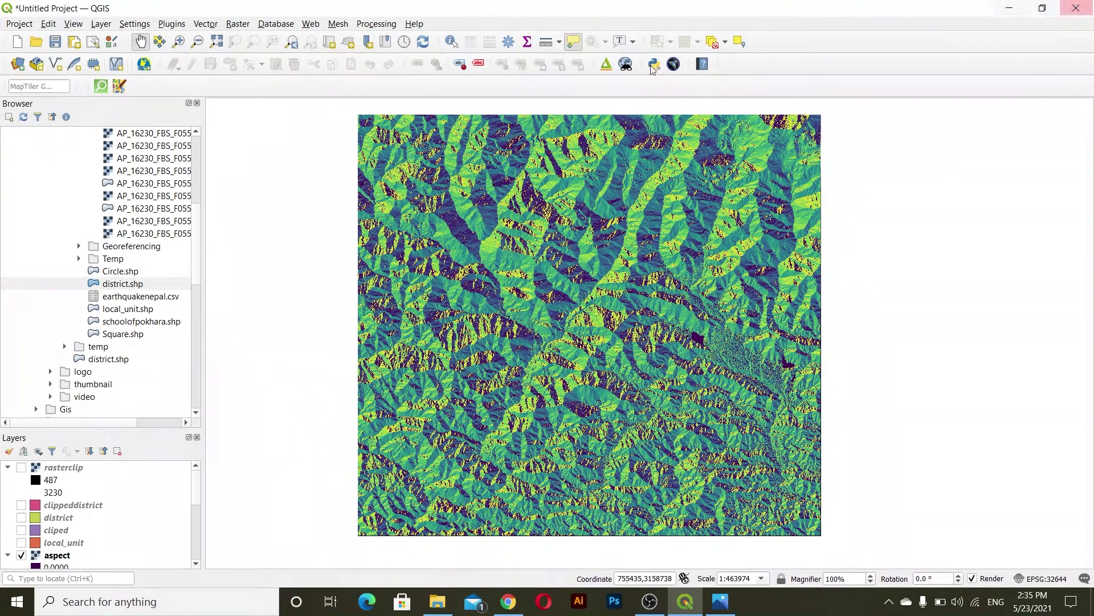
{"action": "left_click_drag", "start_coordinate": [544, 258], "coordinate": [553, 260]}
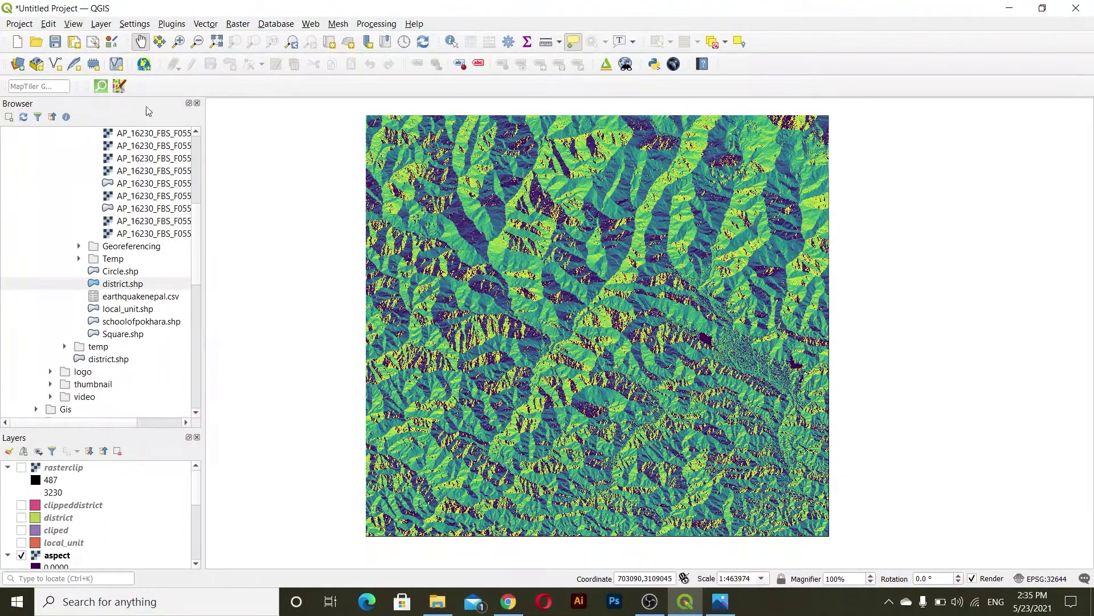
- Set up a Hillshade analysis with AP_16230_FBS_F0550_RT1.dem as input, keeping light azimuth 315 and altitude 45
{"action": "left_click", "coordinate": [230, 24]}
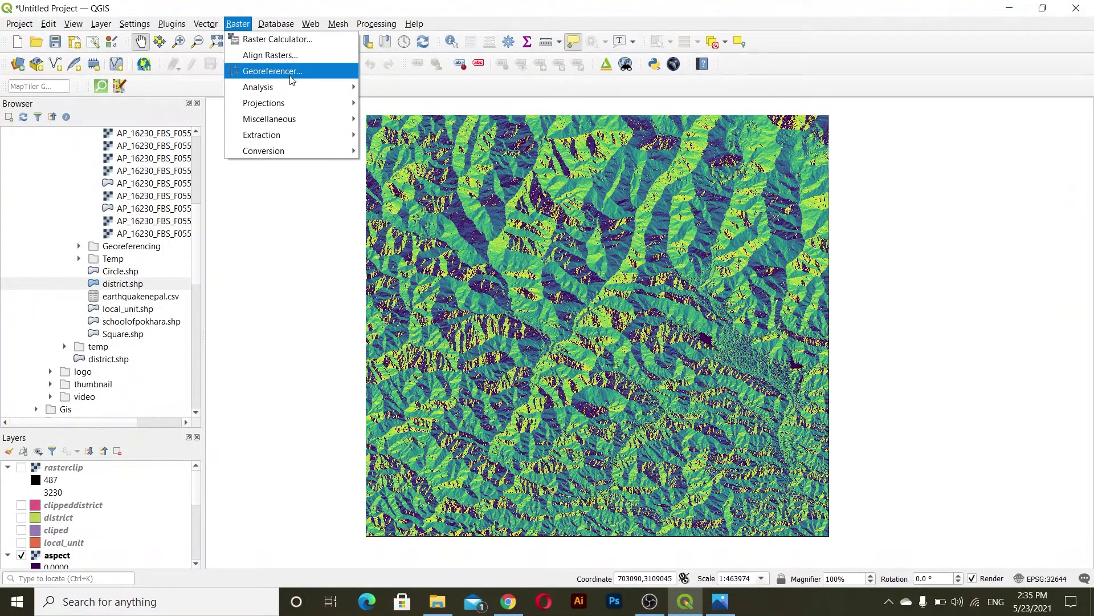
{"action": "mouse_move", "coordinate": [319, 86]}
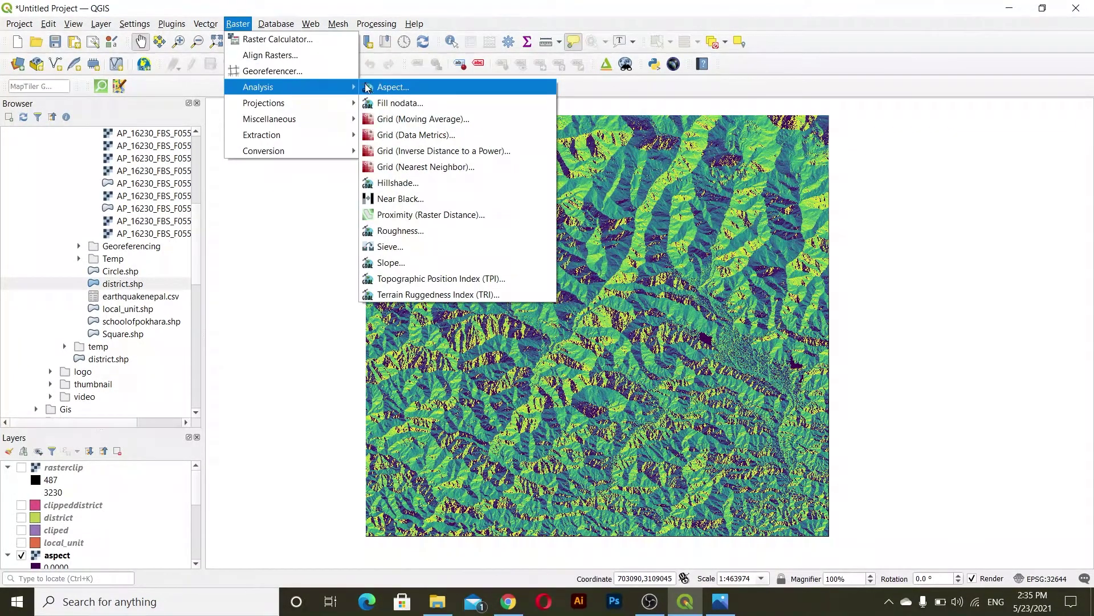
{"action": "left_click", "coordinate": [398, 183]}
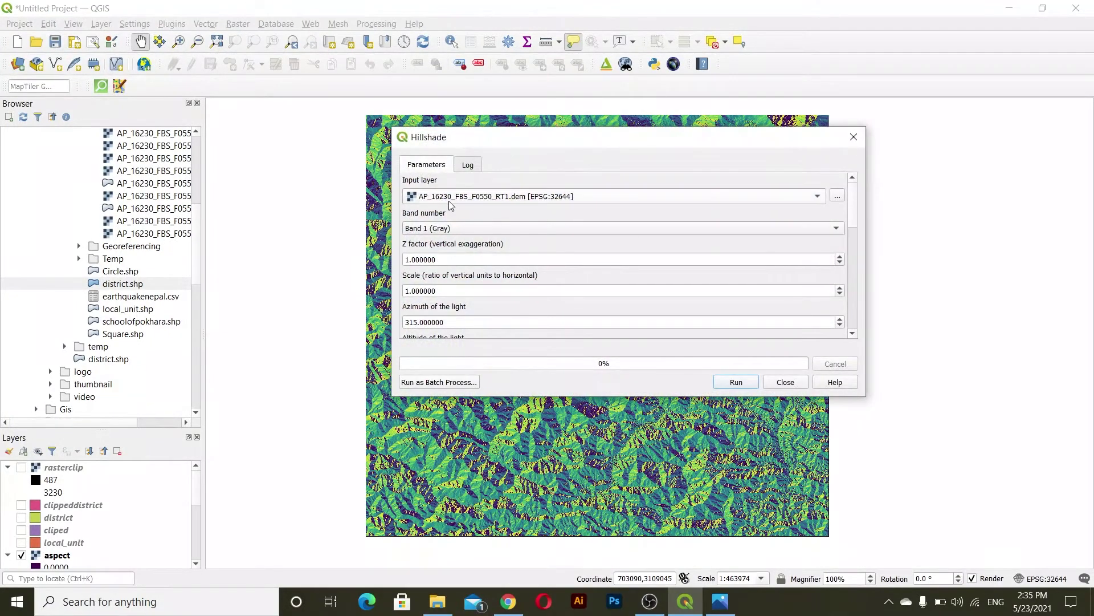
{"action": "left_click", "coordinate": [449, 200]}
{"action": "left_click", "coordinate": [449, 199]}
{"action": "left_click_drag", "start_coordinate": [855, 222], "coordinate": [858, 246]}
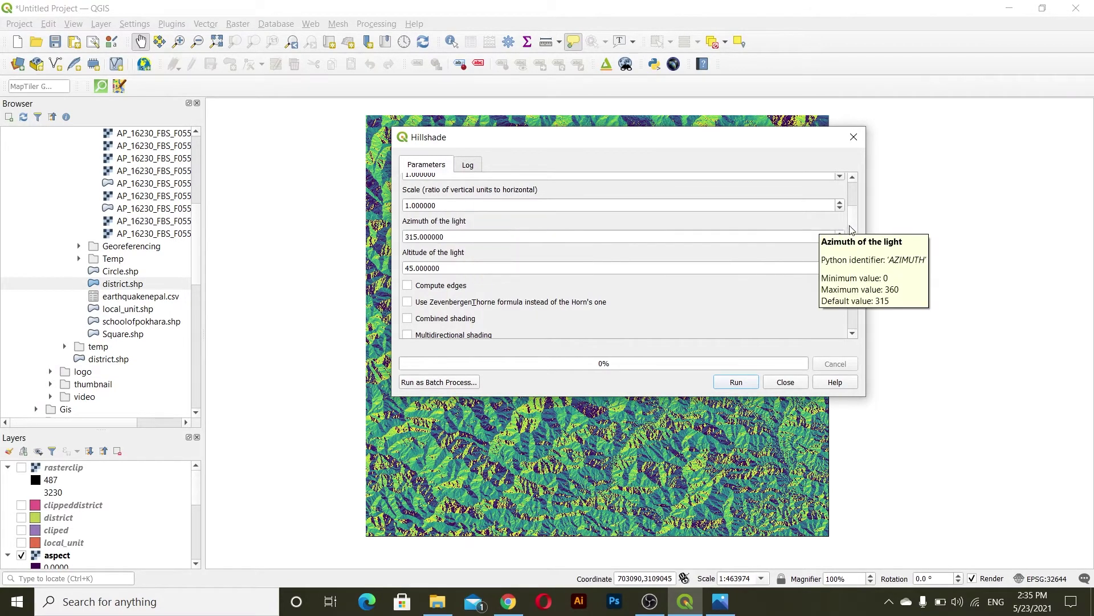
- Save the hillshade output as TIF file hillshade in the Temp folder, run the analysis, and close its dialog
{"action": "left_click_drag", "start_coordinate": [857, 225], "coordinate": [856, 295]}
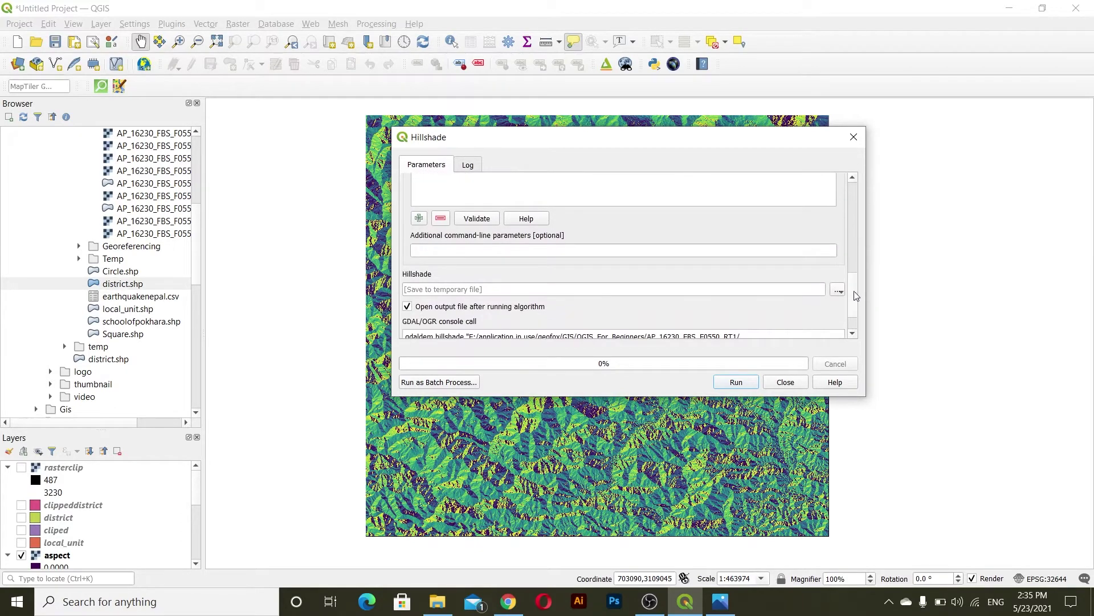
{"action": "left_click", "coordinate": [840, 292]}
{"action": "left_click", "coordinate": [861, 322]}
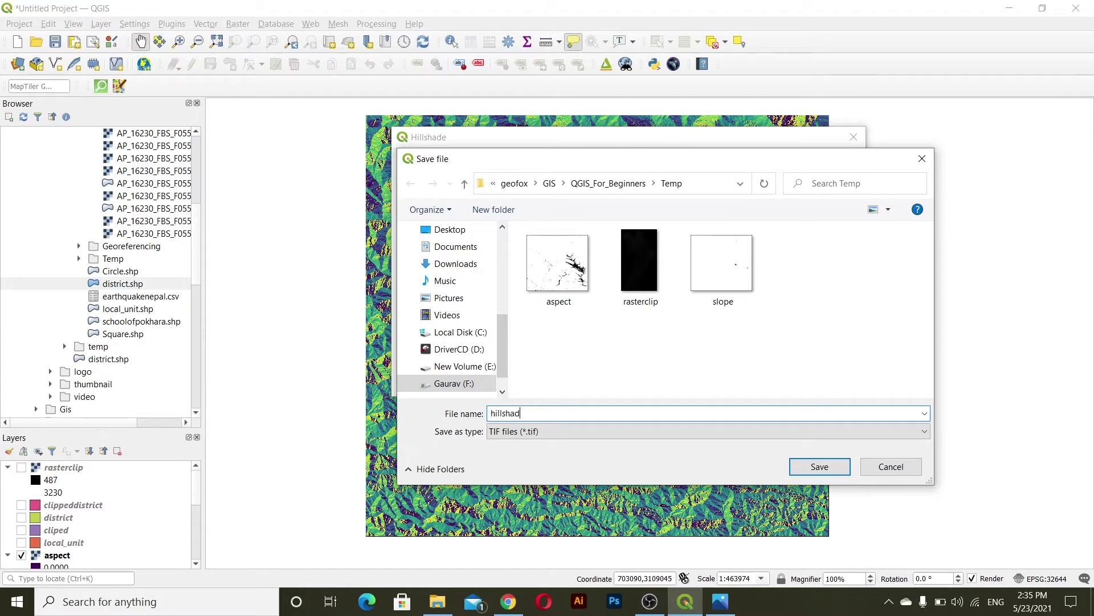
{"action": "left_click", "coordinate": [799, 467]}
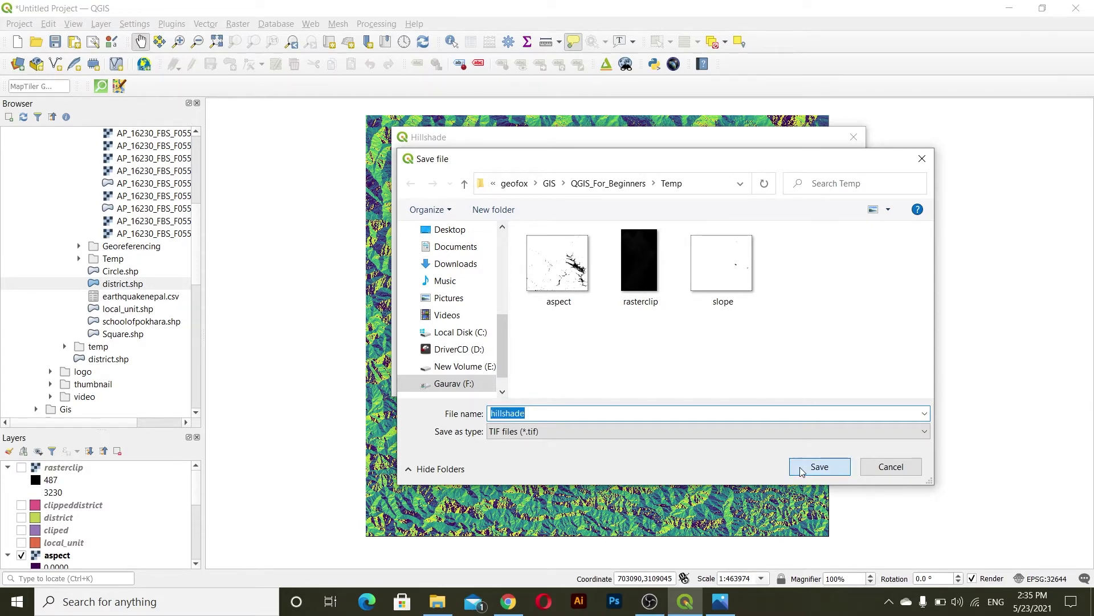
{"action": "left_click", "coordinate": [736, 382]}
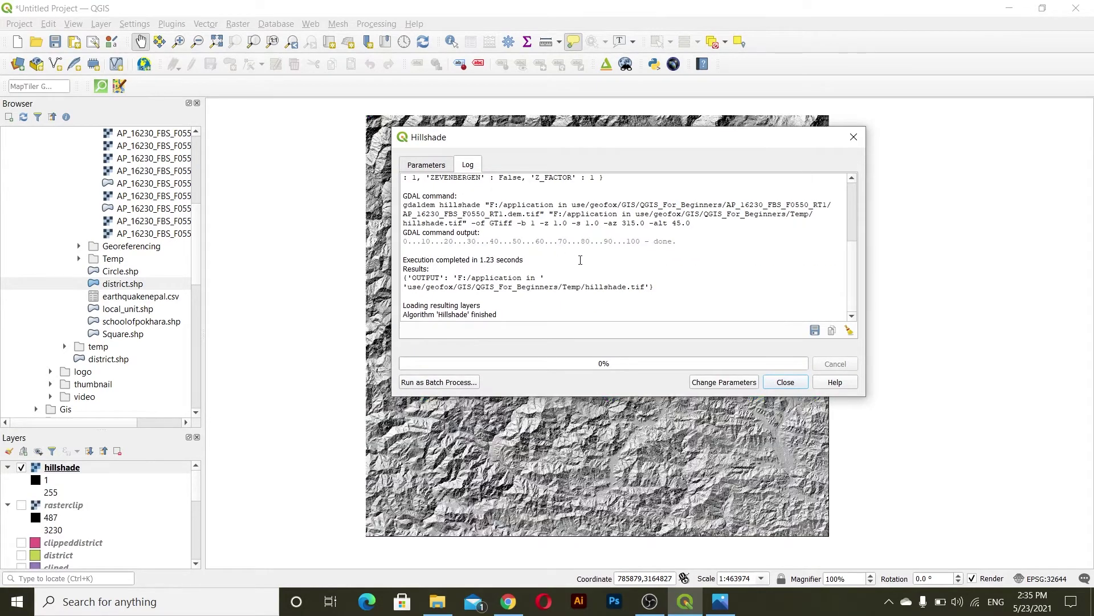
{"action": "left_click", "coordinate": [785, 382]}
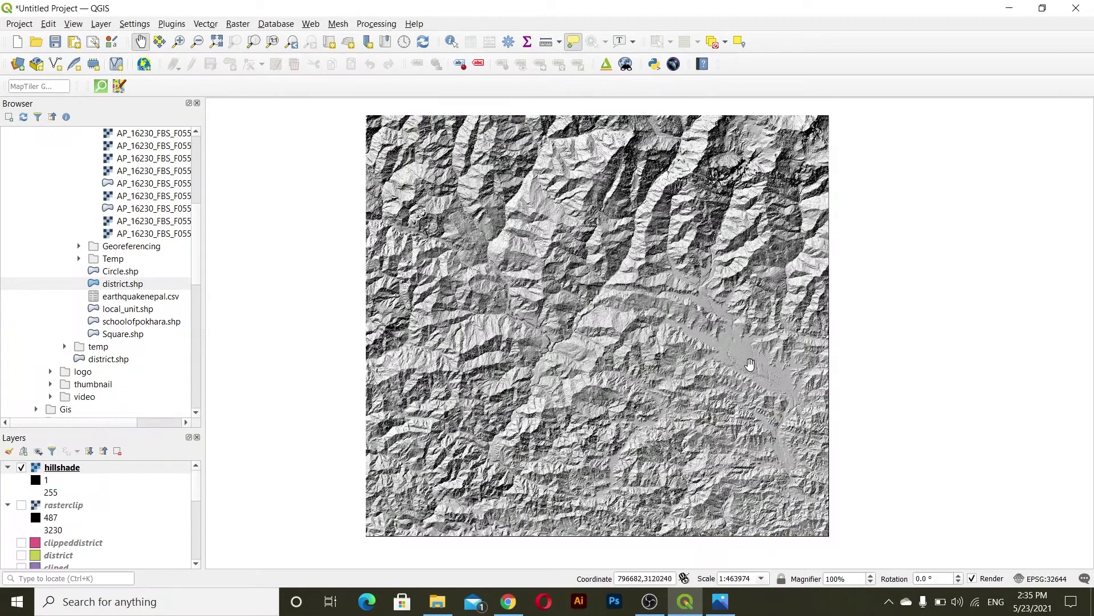
- Examine the hillshade raster up close around the northern ridges and the southern valleys, and as a whole
{"action": "left_click_drag", "start_coordinate": [663, 222], "coordinate": [647, 289]}
{"action": "left_click_drag", "start_coordinate": [642, 359], "coordinate": [645, 292]}
{"action": "scroll", "coordinate": [641, 231], "scroll_direction": "up", "scroll_amount": 1}
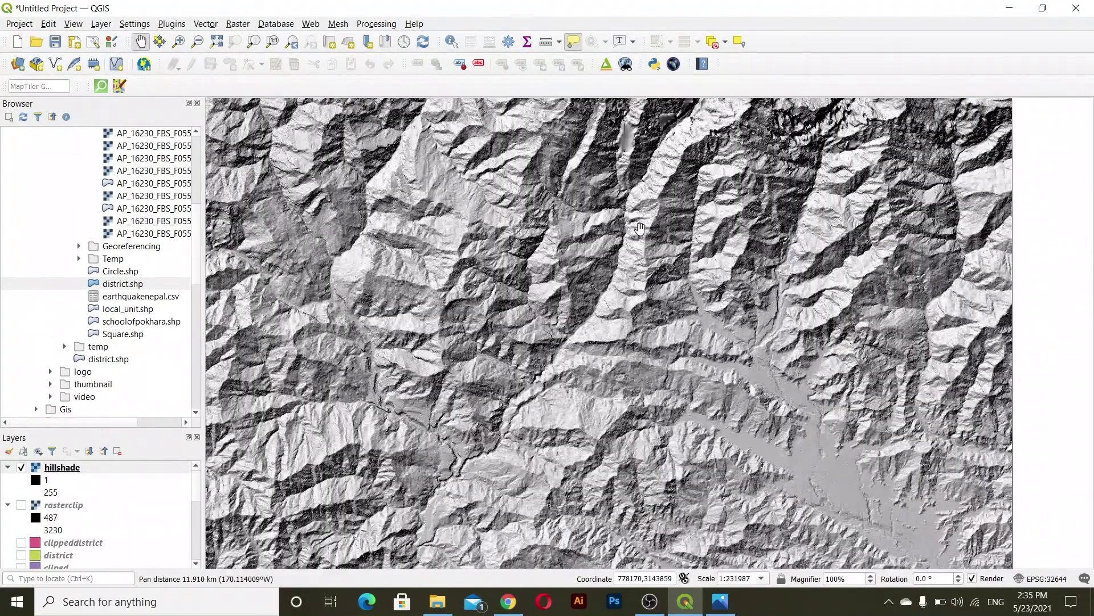
{"action": "left_click_drag", "start_coordinate": [641, 231], "coordinate": [637, 325]}
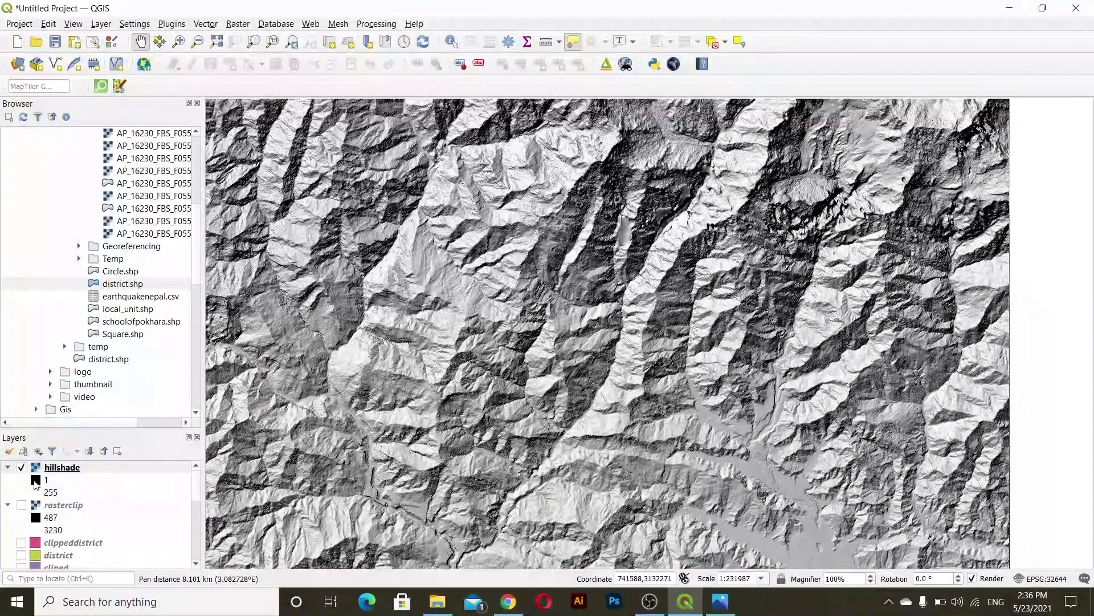
{"action": "scroll", "coordinate": [644, 218], "scroll_direction": "up", "scroll_amount": 1}
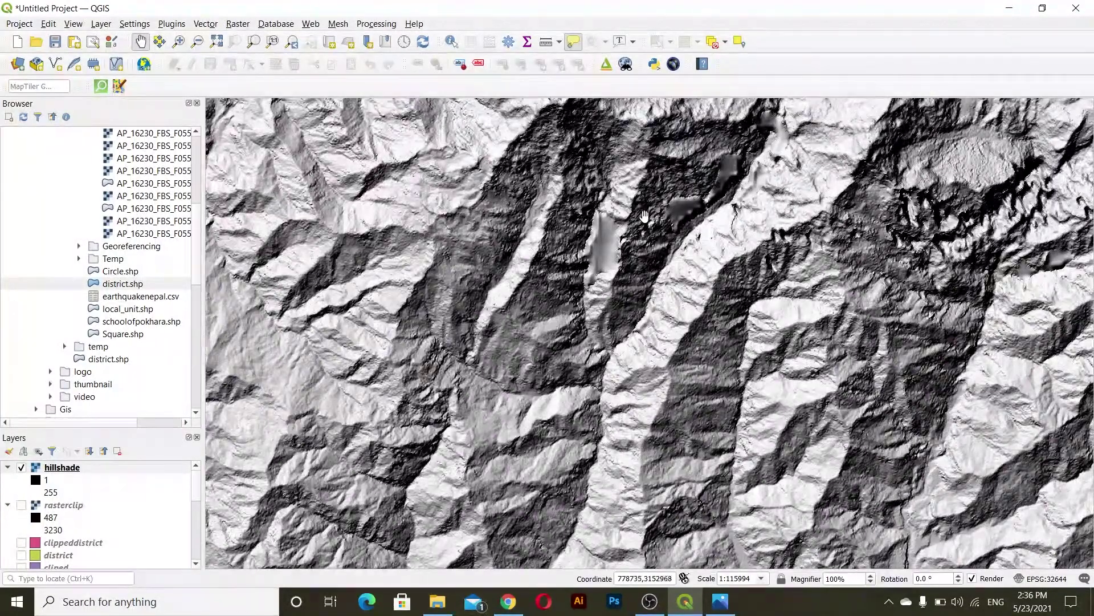
{"action": "scroll", "coordinate": [644, 216], "scroll_direction": "up", "scroll_amount": 1}
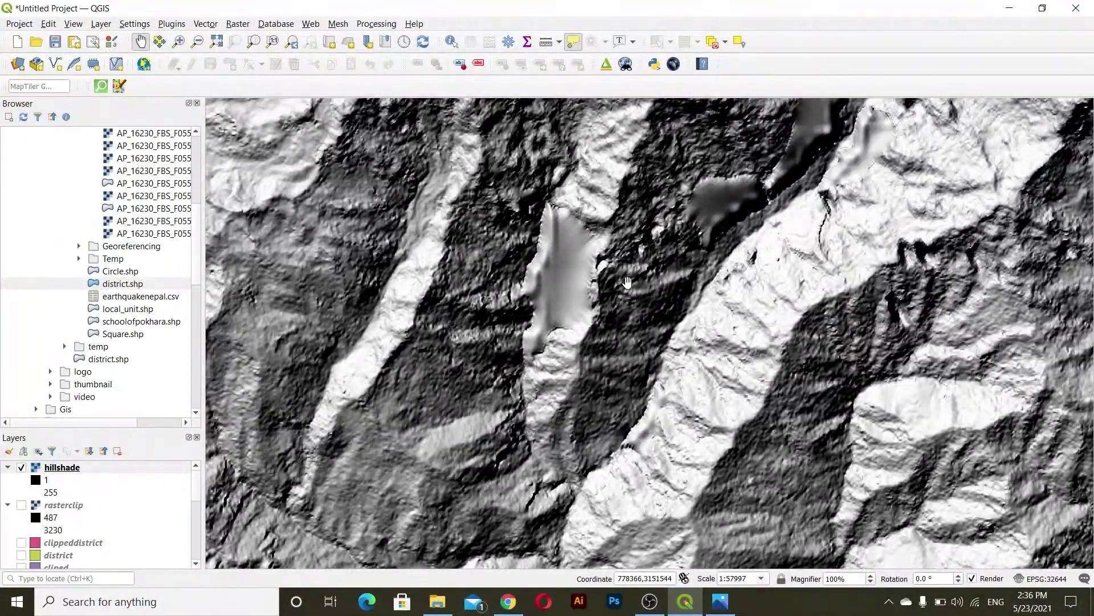
{"action": "scroll", "coordinate": [498, 227], "scroll_direction": "down", "scroll_amount": 1}
{"action": "scroll", "coordinate": [497, 227], "scroll_direction": "down", "scroll_amount": 1}
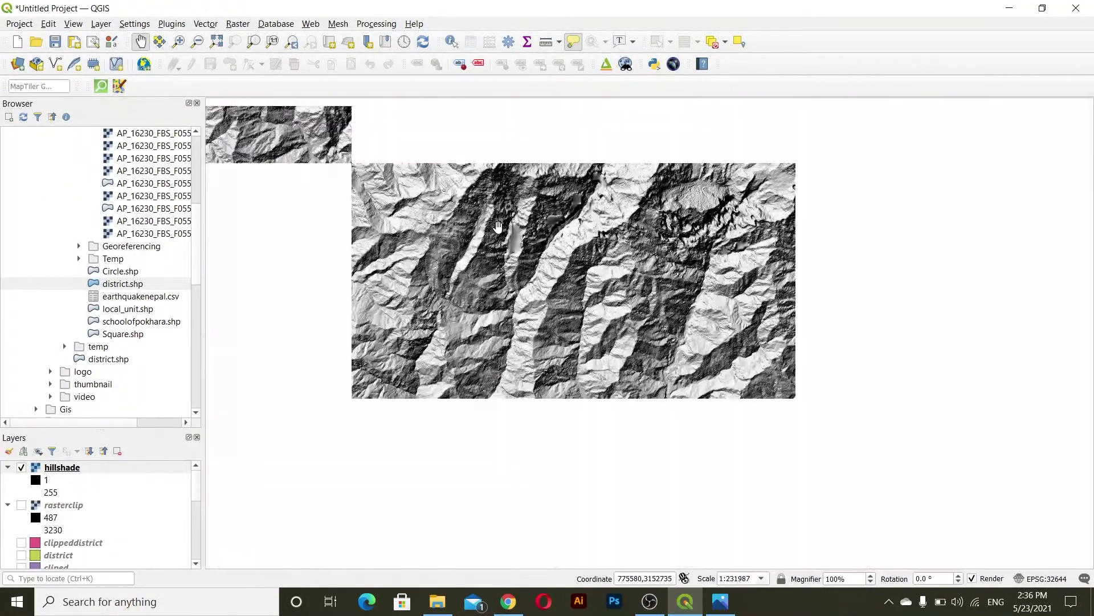
{"action": "left_click_drag", "start_coordinate": [484, 404], "coordinate": [586, 336]}
{"action": "scroll", "coordinate": [586, 336], "scroll_direction": "down", "scroll_amount": 1}
{"action": "left_click_drag", "start_coordinate": [703, 499], "coordinate": [735, 435]}
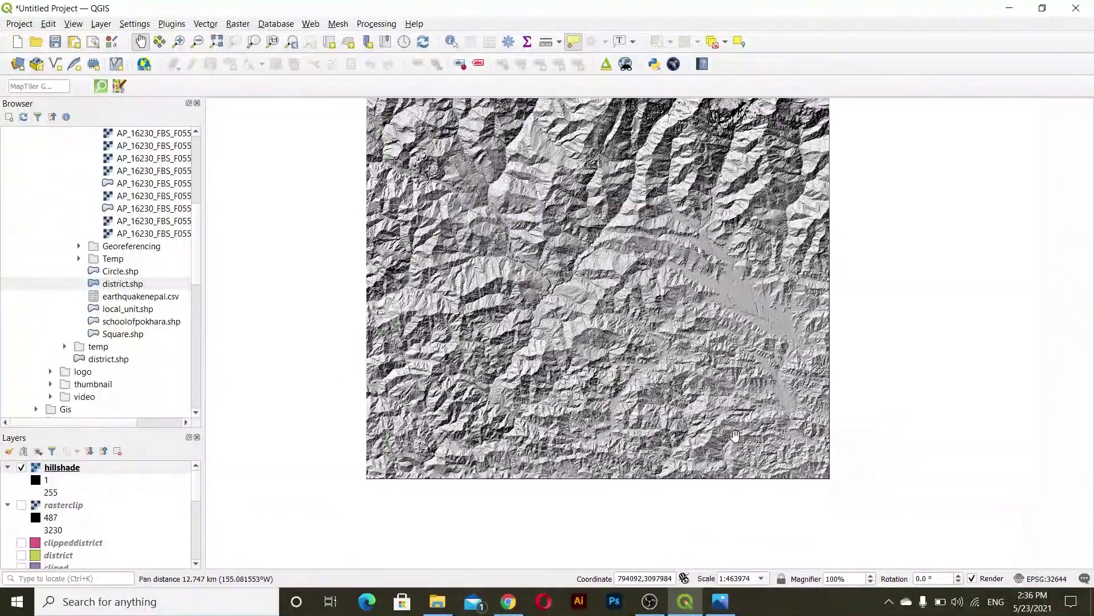
{"action": "scroll", "coordinate": [735, 434], "scroll_direction": "up", "scroll_amount": 1}
{"action": "scroll", "coordinate": [733, 424], "scroll_direction": "up", "scroll_amount": 1}
{"action": "scroll", "coordinate": [731, 415], "scroll_direction": "down", "scroll_amount": 1}
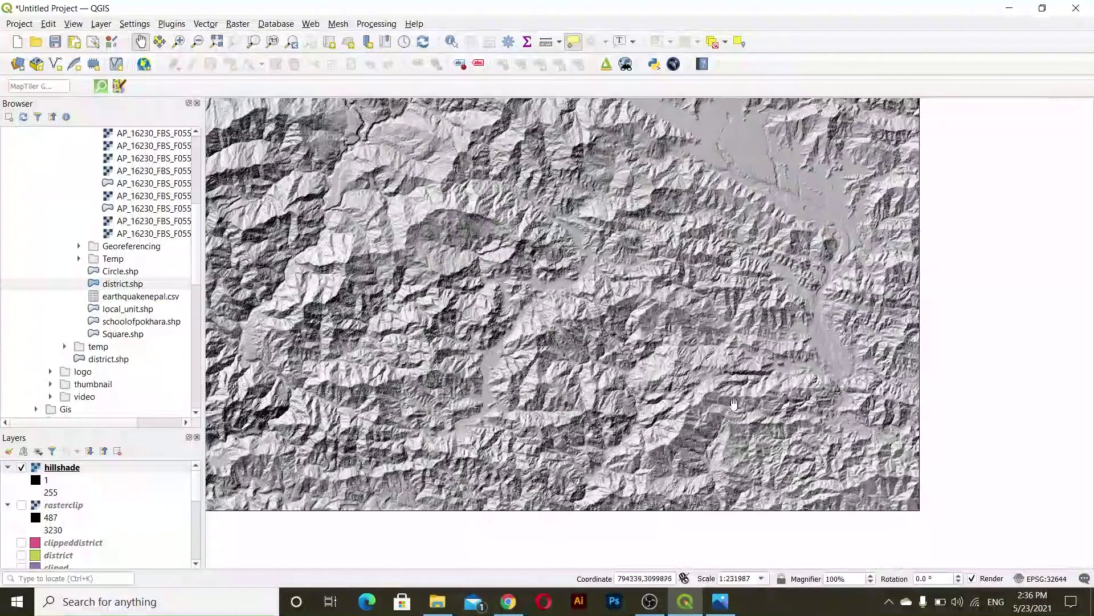
{"action": "scroll", "coordinate": [805, 268], "scroll_direction": "down", "scroll_amount": 1}
{"action": "left_click_drag", "start_coordinate": [689, 204], "coordinate": [677, 311]}
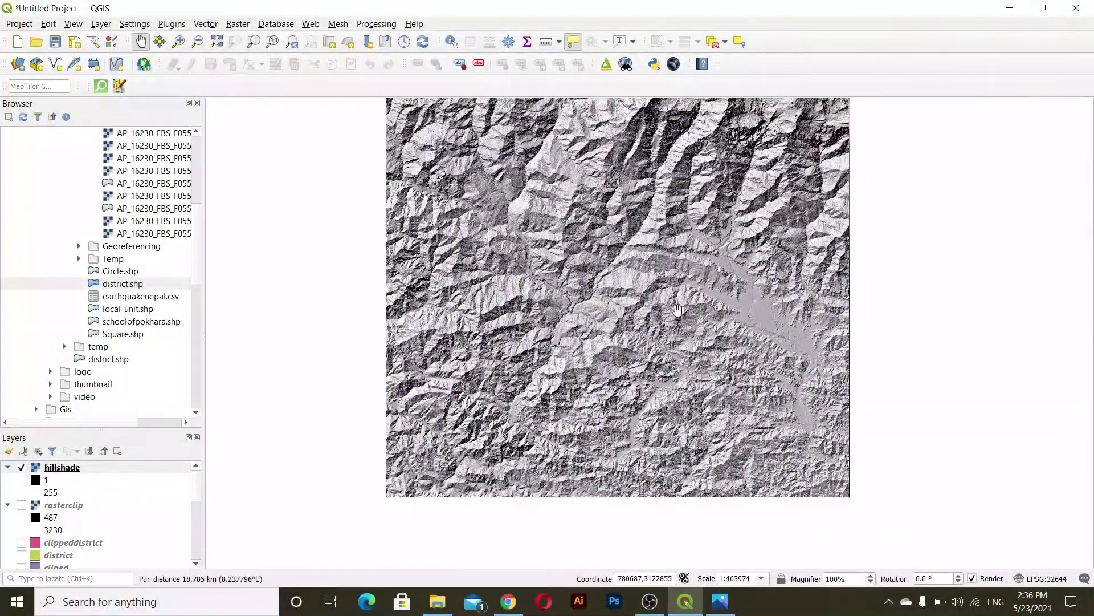
{"action": "scroll", "coordinate": [445, 361], "scroll_direction": "down", "scroll_amount": 1}
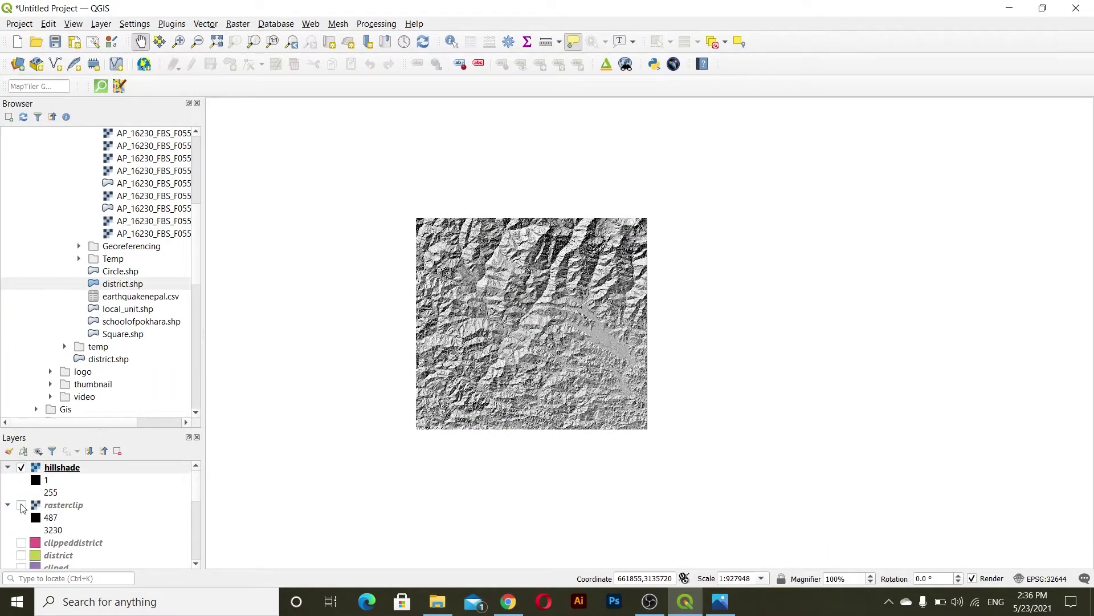
- Move the aspect layer directly below district, and collapse the legends of the aspect and rasterclip layers
{"action": "scroll", "coordinate": [22, 510], "scroll_direction": "down", "scroll_amount": 5}
{"action": "scroll", "coordinate": [25, 513], "scroll_direction": "up", "scroll_amount": 4}
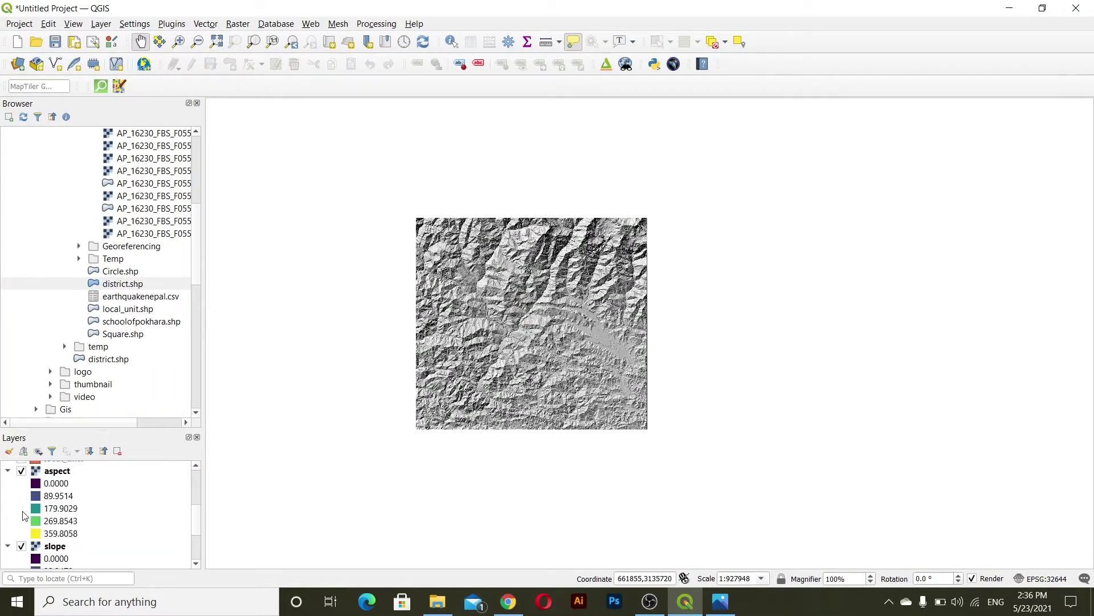
{"action": "left_click_drag", "start_coordinate": [61, 558], "coordinate": [20, 523]}
{"action": "left_click", "coordinate": [8, 475]}
{"action": "scroll", "coordinate": [10, 482], "scroll_direction": "up", "scroll_amount": 2}
{"action": "left_click", "coordinate": [8, 496]}
{"action": "scroll", "coordinate": [6, 501], "scroll_direction": "up", "scroll_amount": 1}
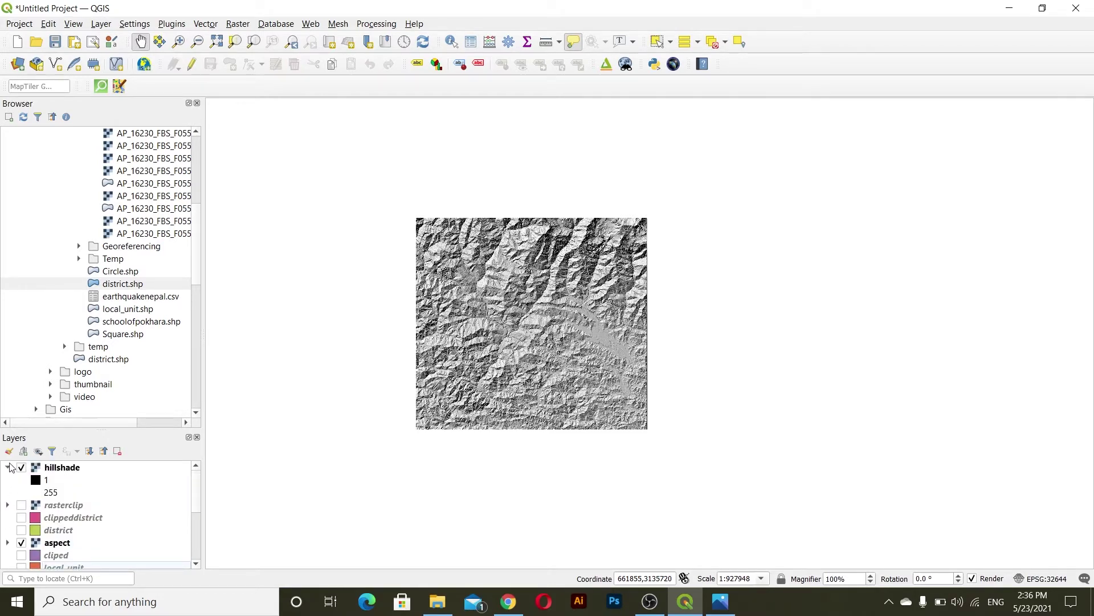
- Collapse the legends of the hillshade and slope layers
{"action": "left_click", "coordinate": [7, 467]}
{"action": "scroll", "coordinate": [10, 540], "scroll_direction": "down", "scroll_amount": 2}
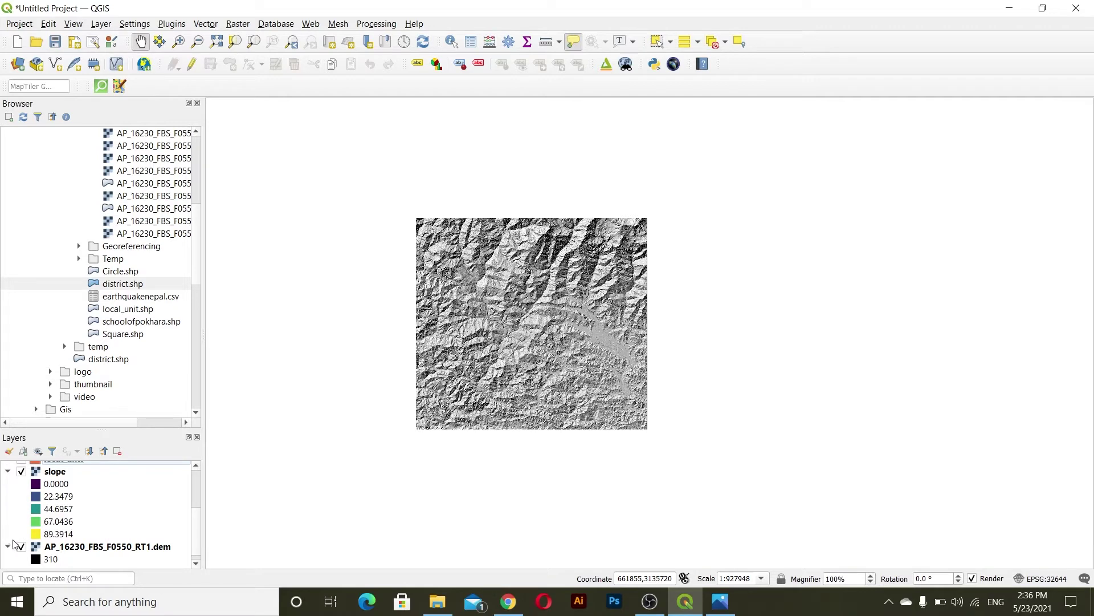
{"action": "left_click", "coordinate": [7, 471]}
{"action": "scroll", "coordinate": [27, 530], "scroll_direction": "up", "scroll_amount": 1}
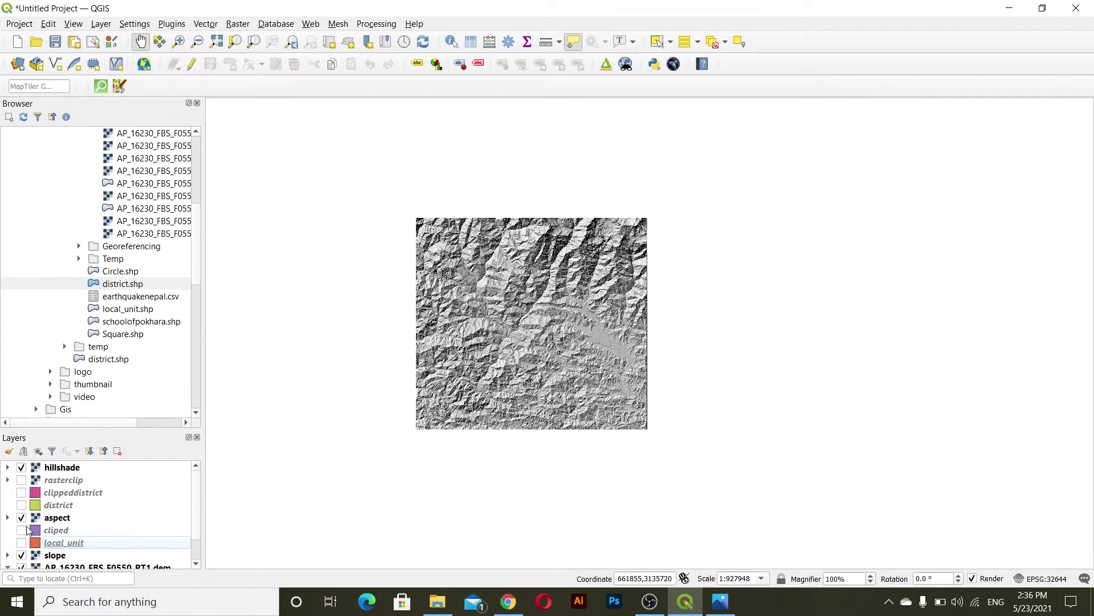
- Move the slope layer to the top of the layer order with the DEM directly beneath it, and collapse the DEM legend
{"action": "left_click_drag", "start_coordinate": [62, 560], "coordinate": [66, 494]}
{"action": "left_click", "coordinate": [69, 472]}
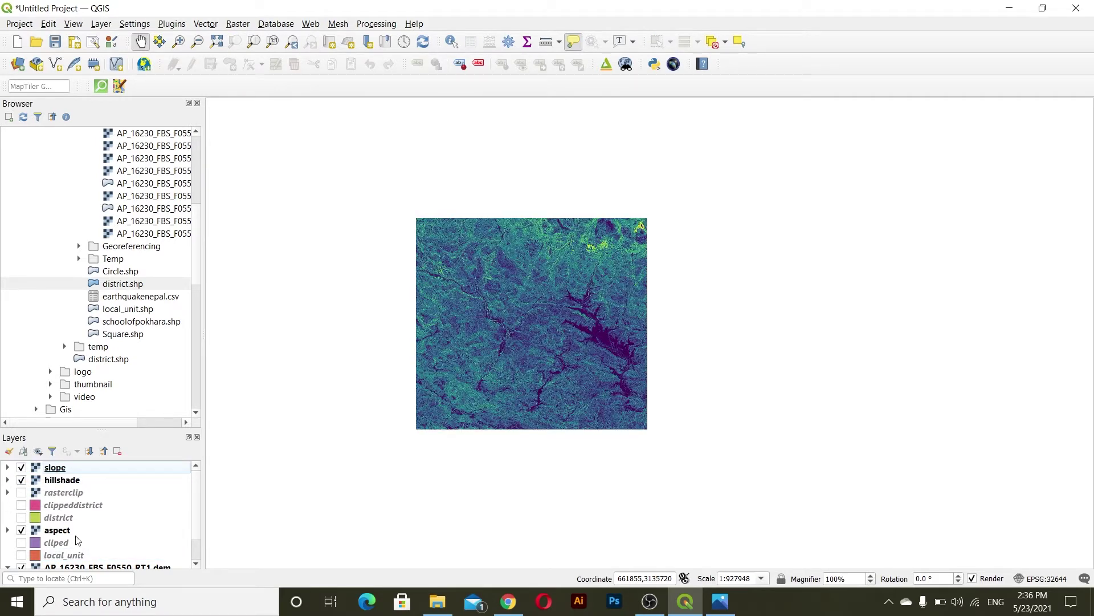
{"action": "scroll", "coordinate": [77, 539], "scroll_direction": "down", "scroll_amount": 1}
{"action": "left_click_drag", "start_coordinate": [78, 542], "coordinate": [68, 506]}
{"action": "left_click", "coordinate": [9, 482]}
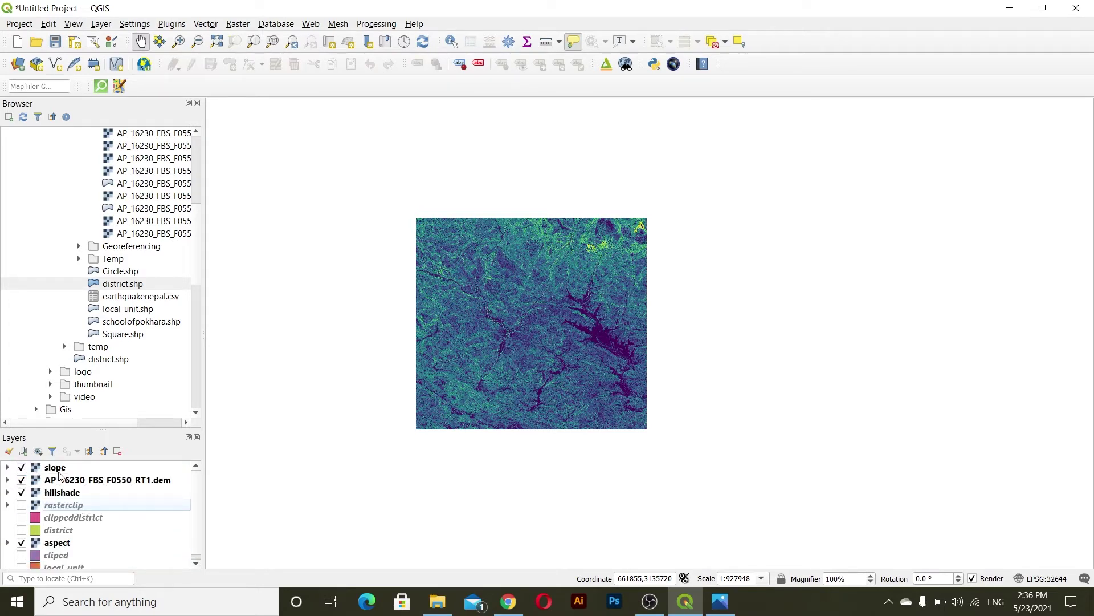
- Set the slope layer's global opacity to 75% and view the blended rasters as a whole
{"action": "left_click", "coordinate": [60, 470]}
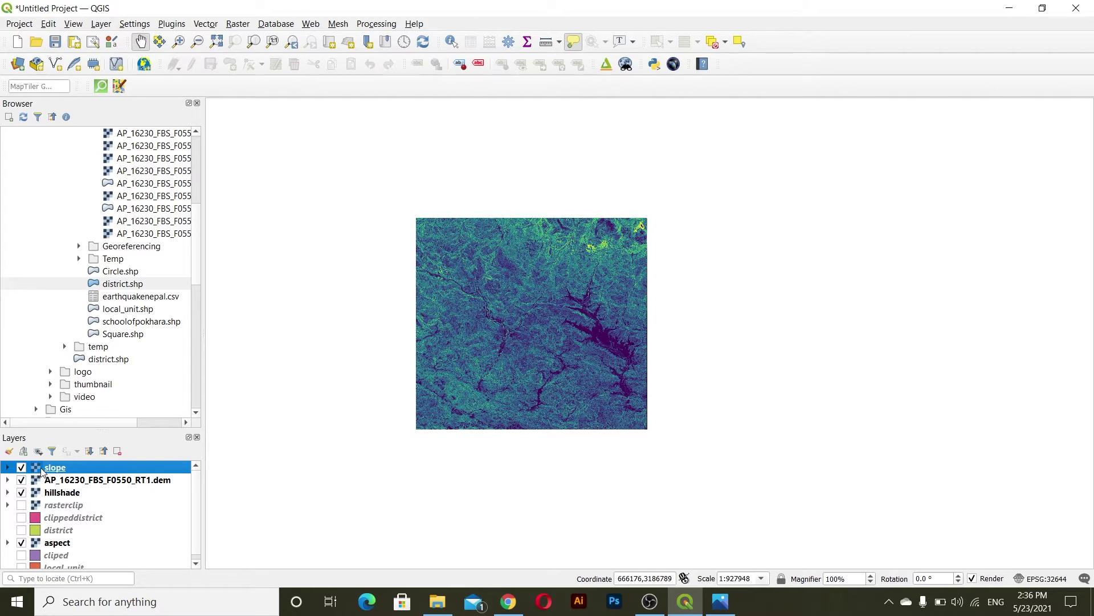
{"action": "double_click", "coordinate": [41, 471]}
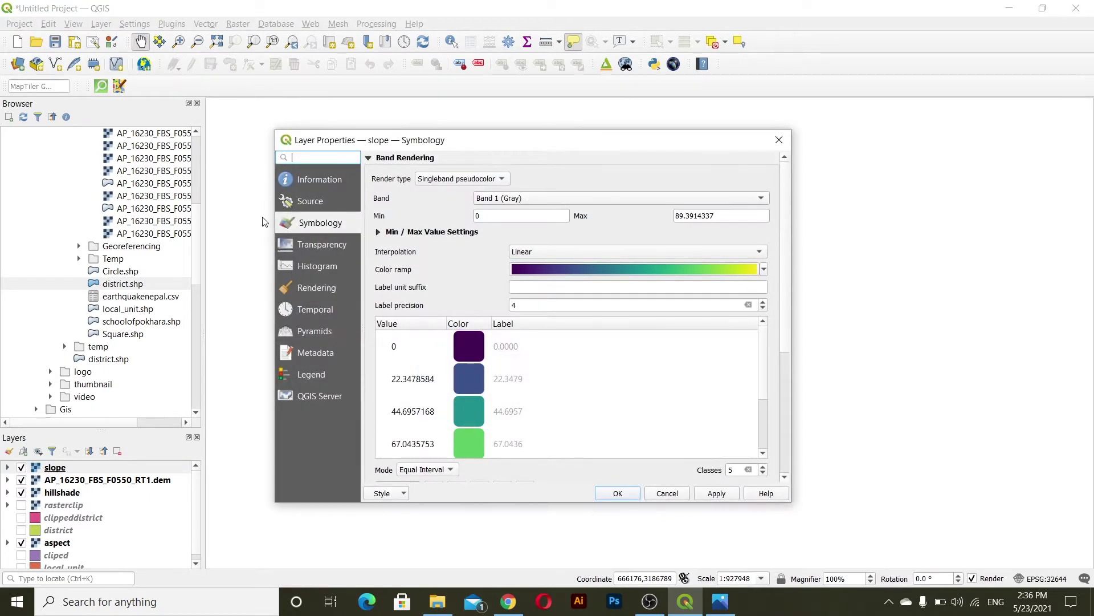
{"action": "left_click", "coordinate": [326, 244]}
{"action": "double_click", "coordinate": [754, 179]}
{"action": "left_click_drag", "start_coordinate": [739, 178], "coordinate": [726, 181]}
{"action": "type", "text": "75"}
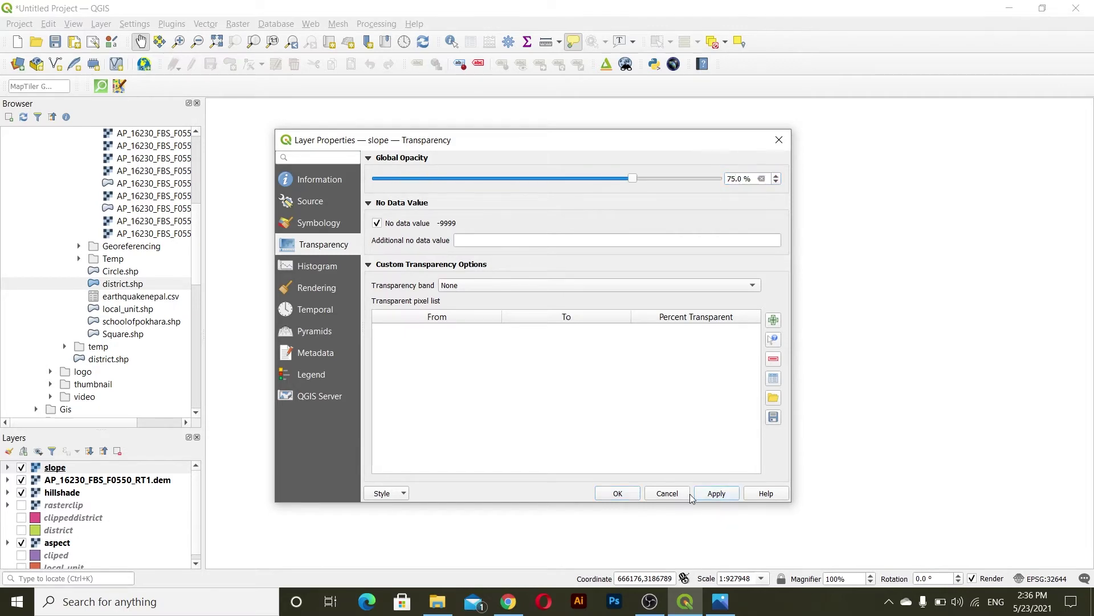
{"action": "left_click", "coordinate": [622, 494]}
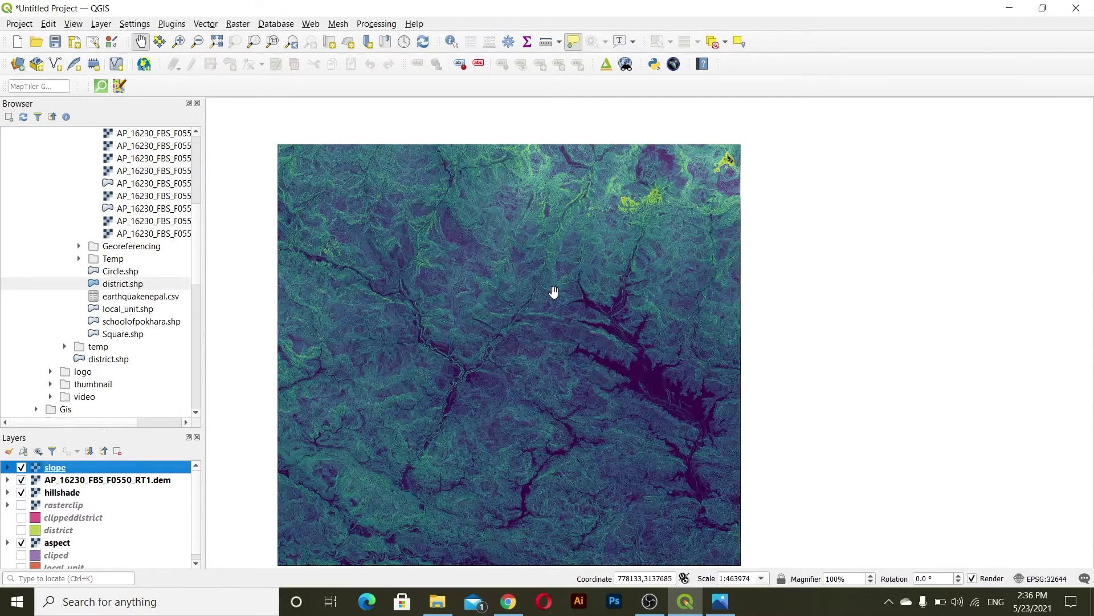
{"action": "scroll", "coordinate": [553, 291], "scroll_direction": "down", "scroll_amount": 1}
{"action": "scroll", "coordinate": [72, 567], "scroll_direction": "down", "scroll_amount": 1}
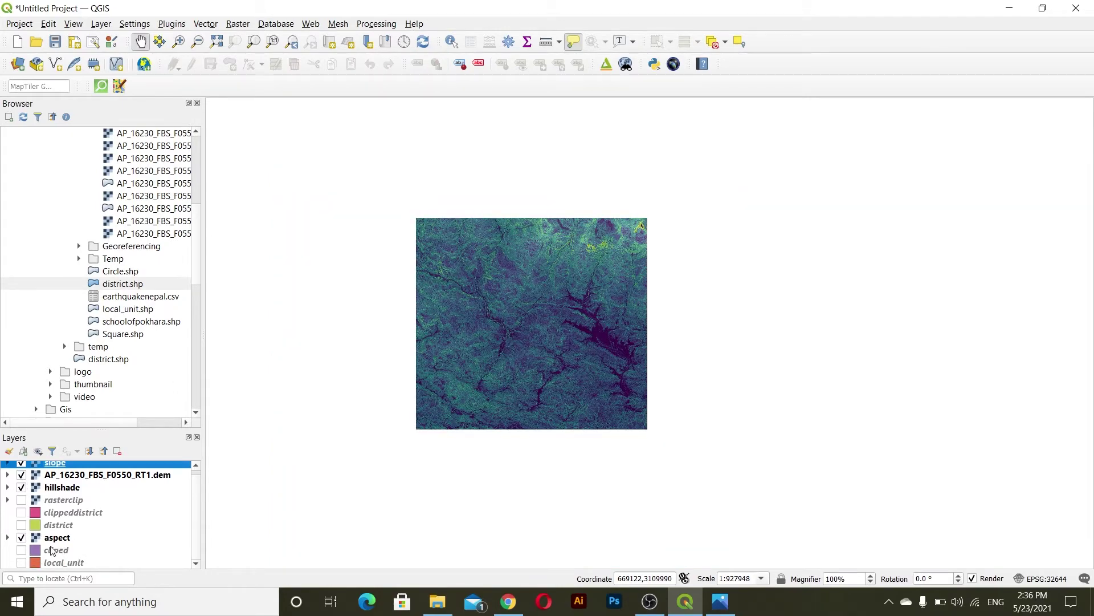
- Style the full DEM layer as singleband pseudocolor classified in equal interval mode
{"action": "left_click", "coordinate": [66, 477]}
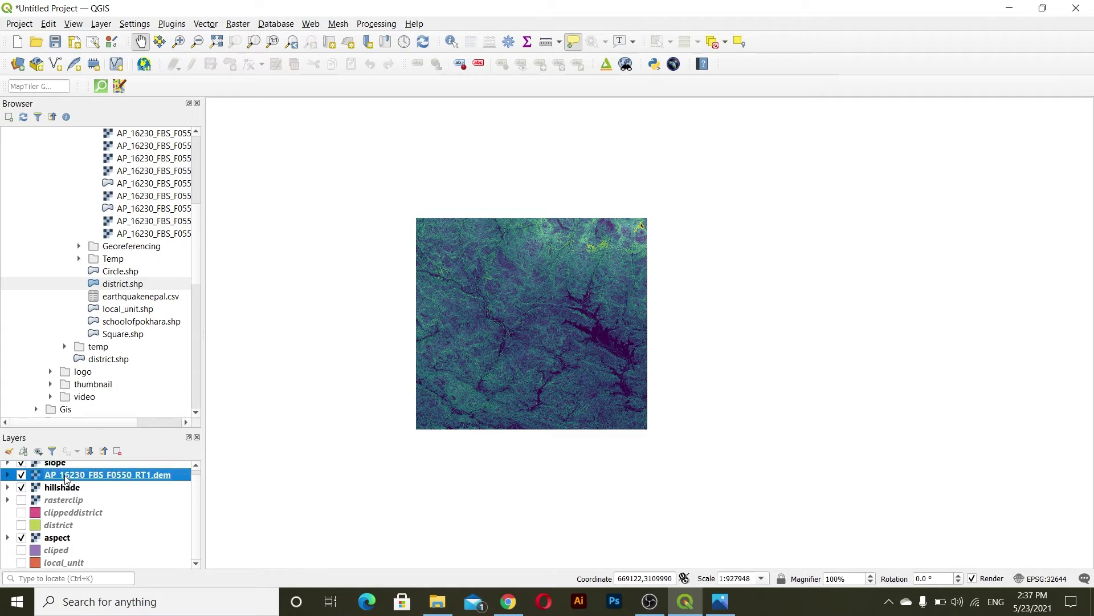
{"action": "double_click", "coordinate": [38, 478]}
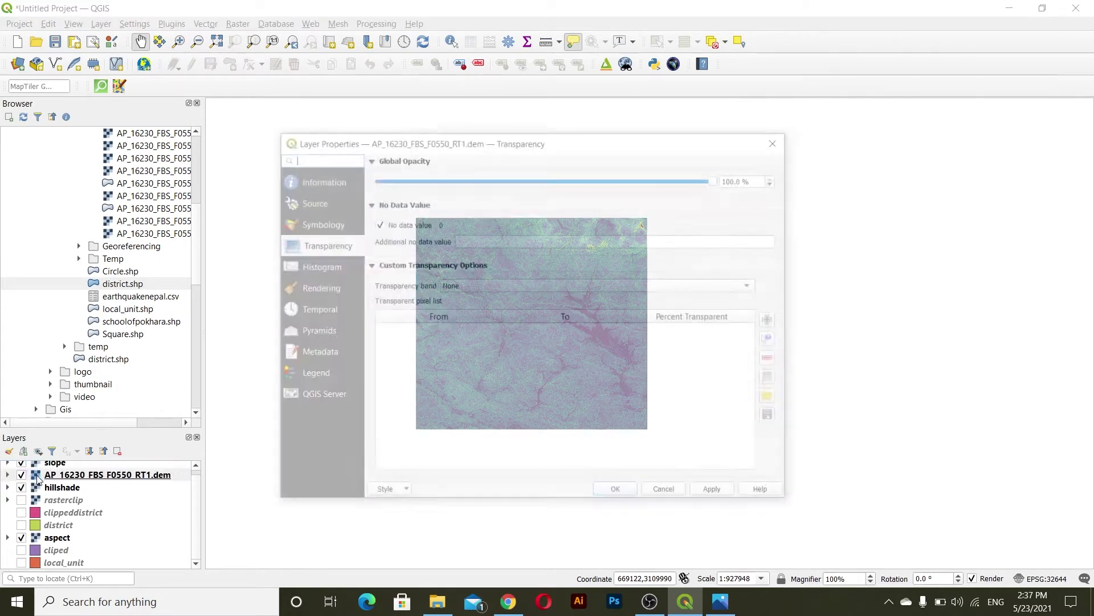
{"action": "left_click", "coordinate": [318, 221]}
{"action": "left_click", "coordinate": [484, 178]}
{"action": "left_click", "coordinate": [478, 192]}
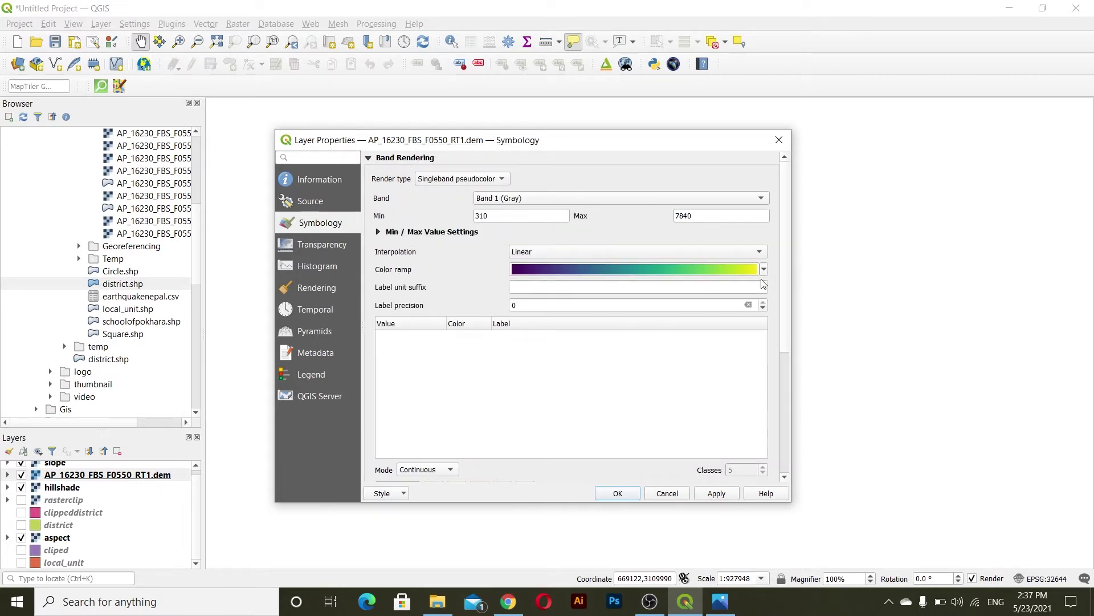
{"action": "left_click", "coordinate": [434, 469]}
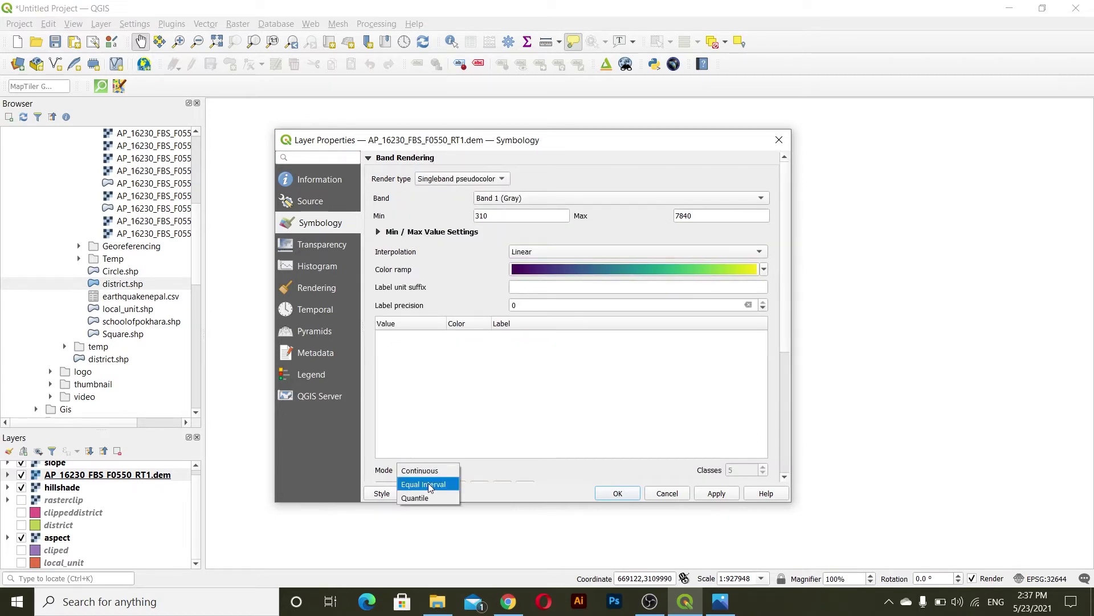
{"action": "left_click", "coordinate": [429, 483]}
{"action": "left_click", "coordinate": [716, 493]}
{"action": "left_click", "coordinate": [617, 493]}
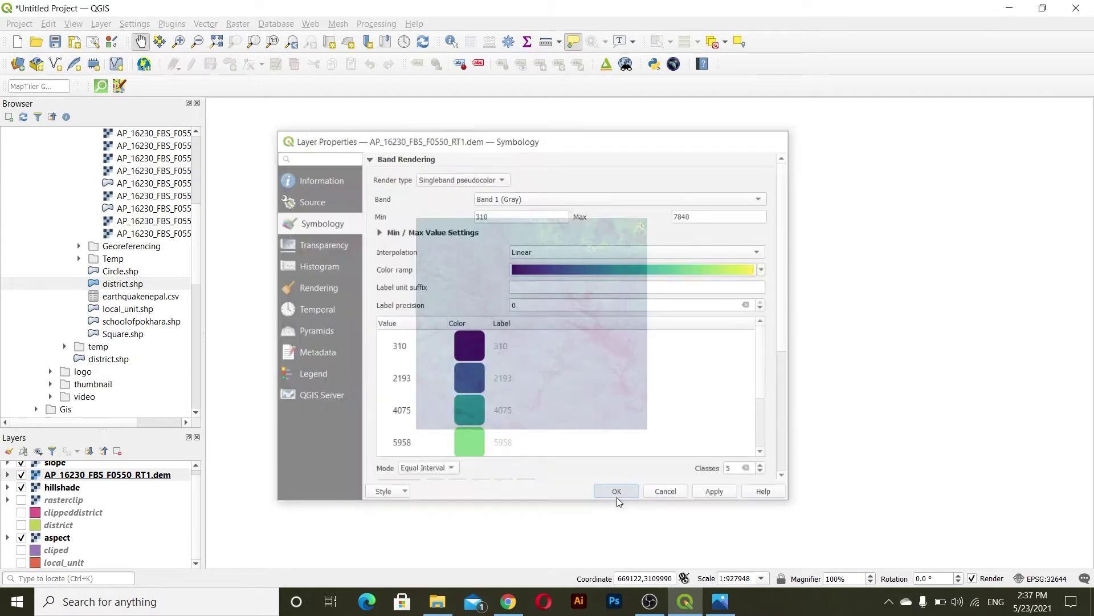
- Hide the slope layer and set the DEM layer's global opacity to 75% to blend it with the hillshade
{"action": "scroll", "coordinate": [67, 479], "scroll_direction": "up", "scroll_amount": 1}
{"action": "left_click", "coordinate": [21, 467]}
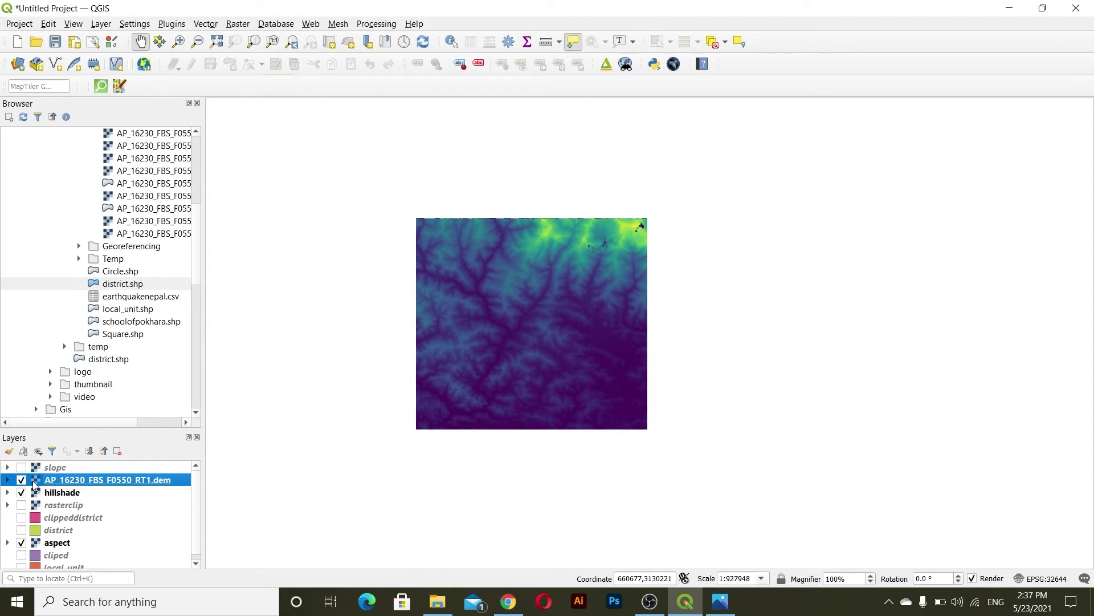
{"action": "double_click", "coordinate": [33, 485]}
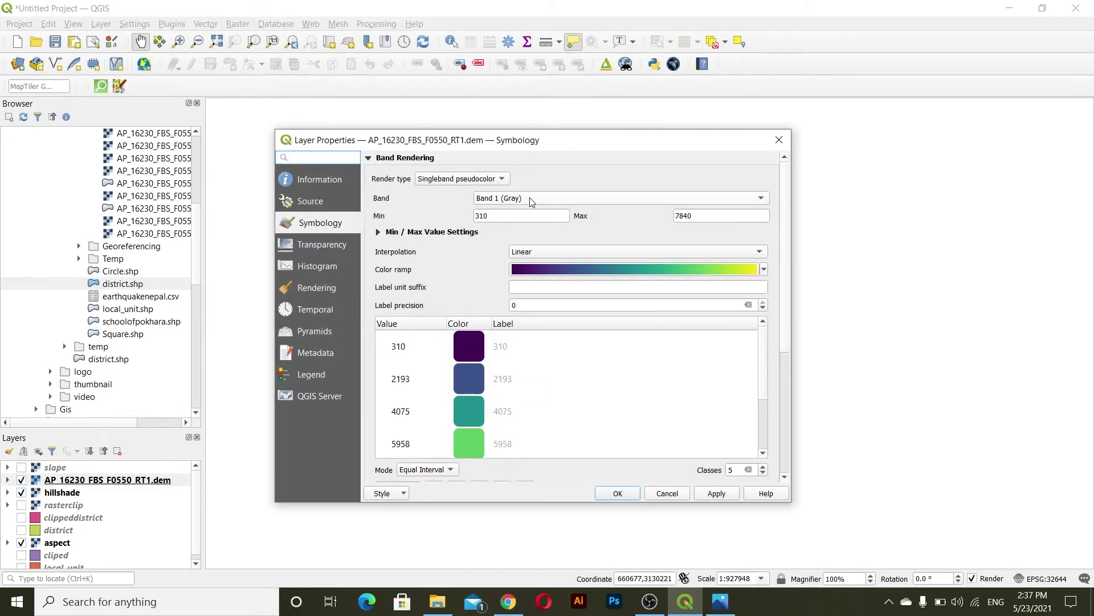
{"action": "left_click", "coordinate": [311, 237]}
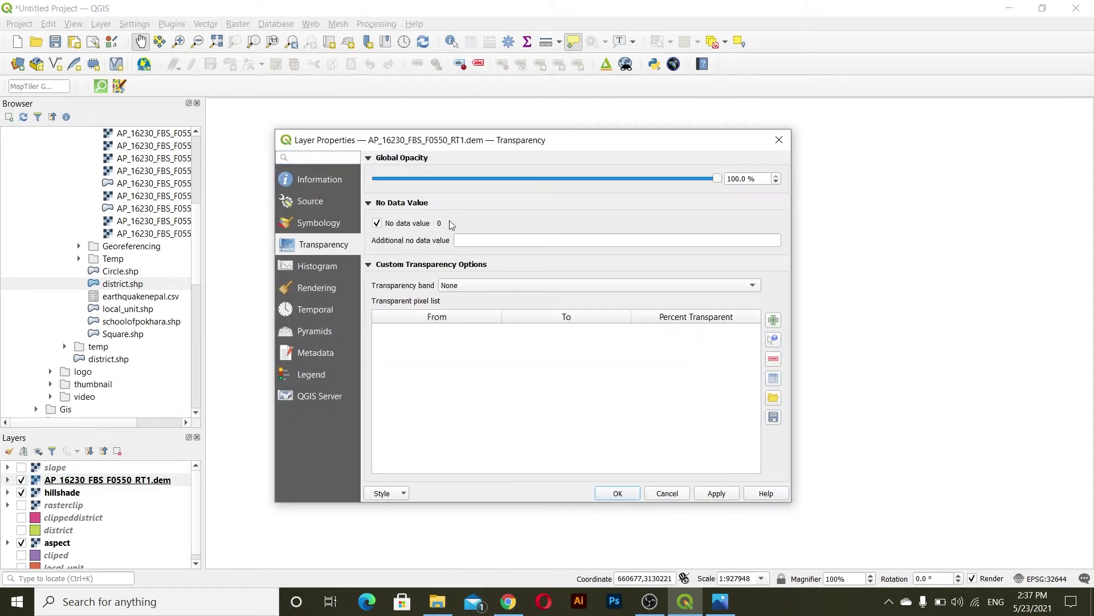
{"action": "left_click", "coordinate": [741, 179]}
{"action": "double_click", "coordinate": [741, 180]}
{"action": "type", "text": "75"}
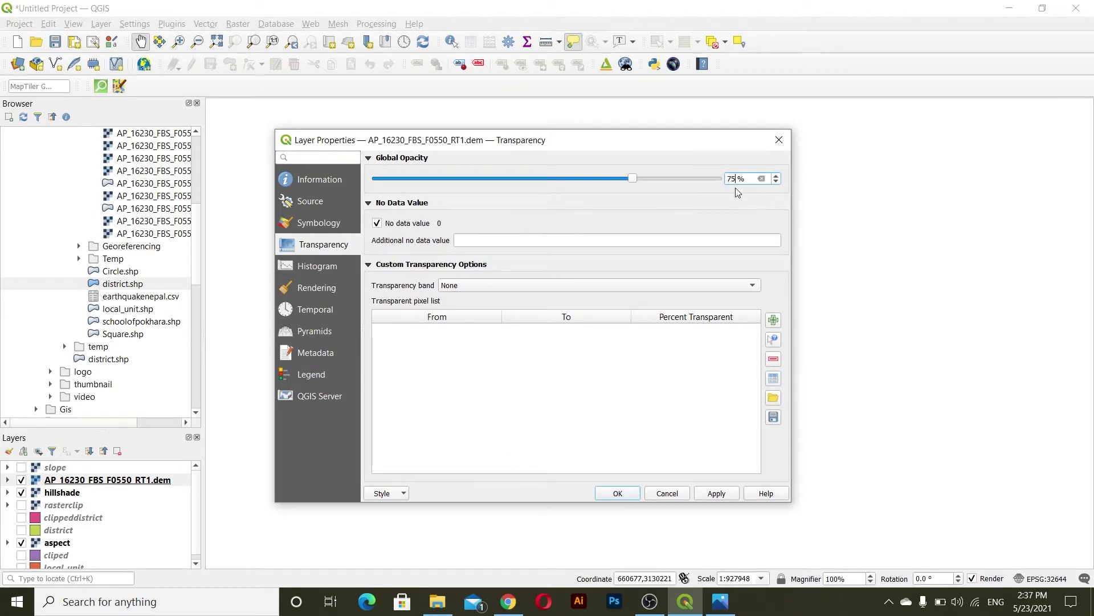
{"action": "left_click", "coordinate": [716, 494]}
{"action": "left_click_drag", "start_coordinate": [539, 140], "coordinate": [637, 118]}
{"action": "left_click", "coordinate": [714, 470]}
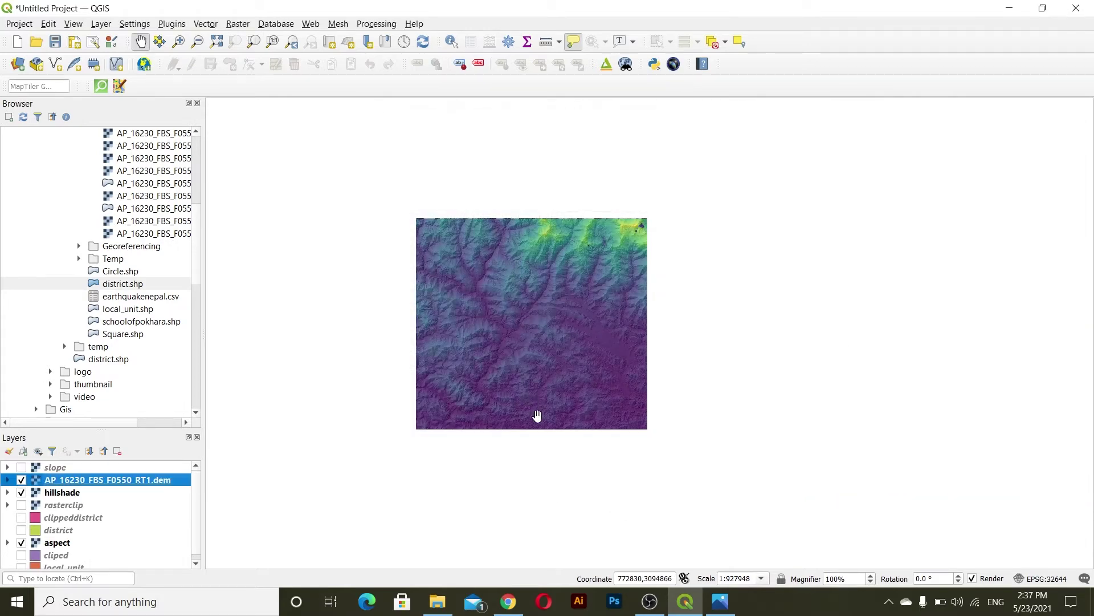
{"action": "scroll", "coordinate": [525, 393], "scroll_direction": "up", "scroll_amount": 1}
{"action": "left_click_drag", "start_coordinate": [489, 345], "coordinate": [502, 384]}
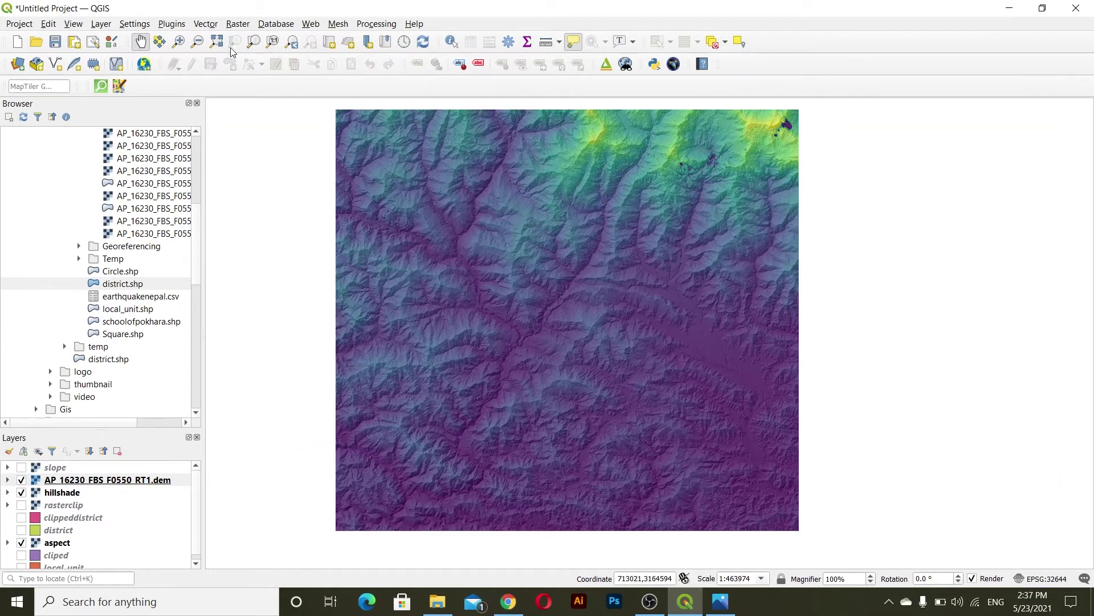
{"action": "left_click", "coordinate": [237, 24]}
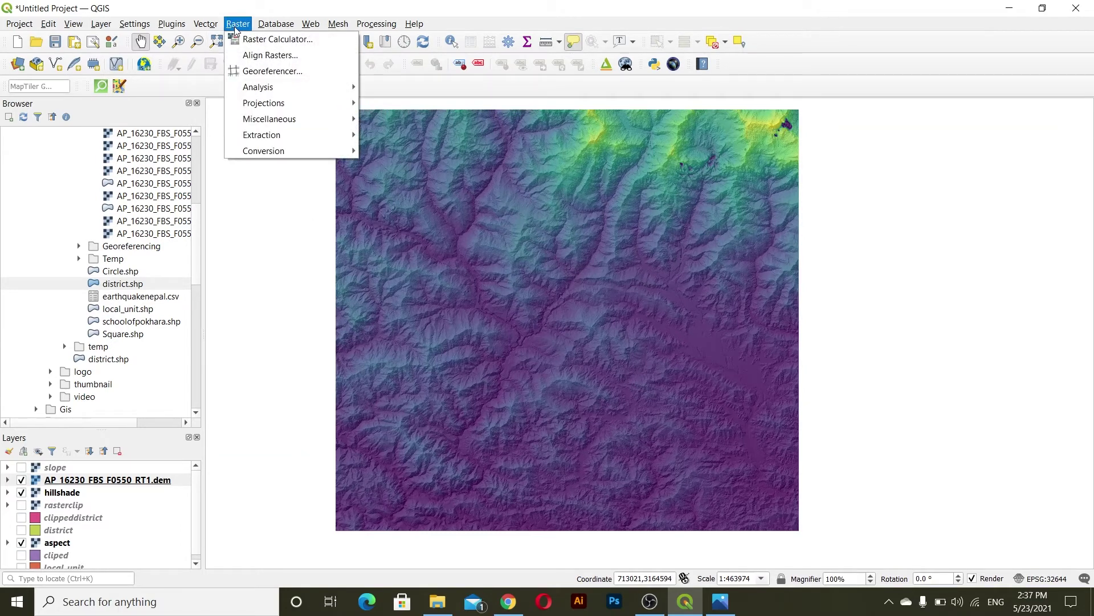
{"action": "left_click", "coordinate": [286, 361]}
{"action": "left_click_drag", "start_coordinate": [491, 359], "coordinate": [550, 375]}
{"action": "scroll", "coordinate": [550, 375], "scroll_direction": "down", "scroll_amount": 1}
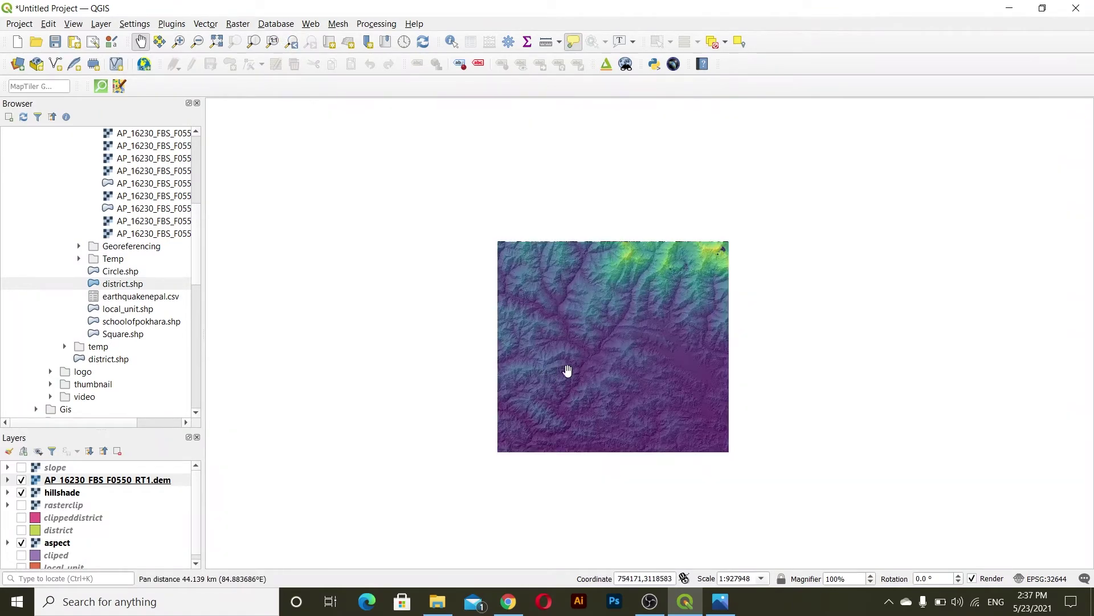
- Switch to Photos to check the "Working with Raster" topic slide, close it, and return to the QGIS map
{"action": "left_click", "coordinate": [729, 609]}
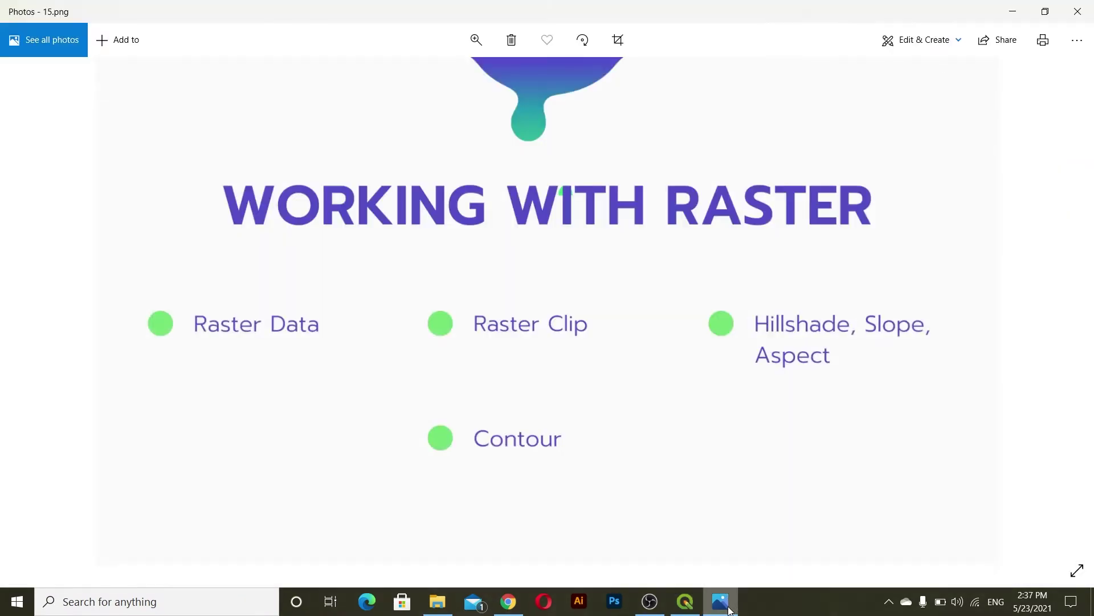
{"action": "left_click", "coordinate": [727, 609]}
{"action": "left_click", "coordinate": [727, 609]}
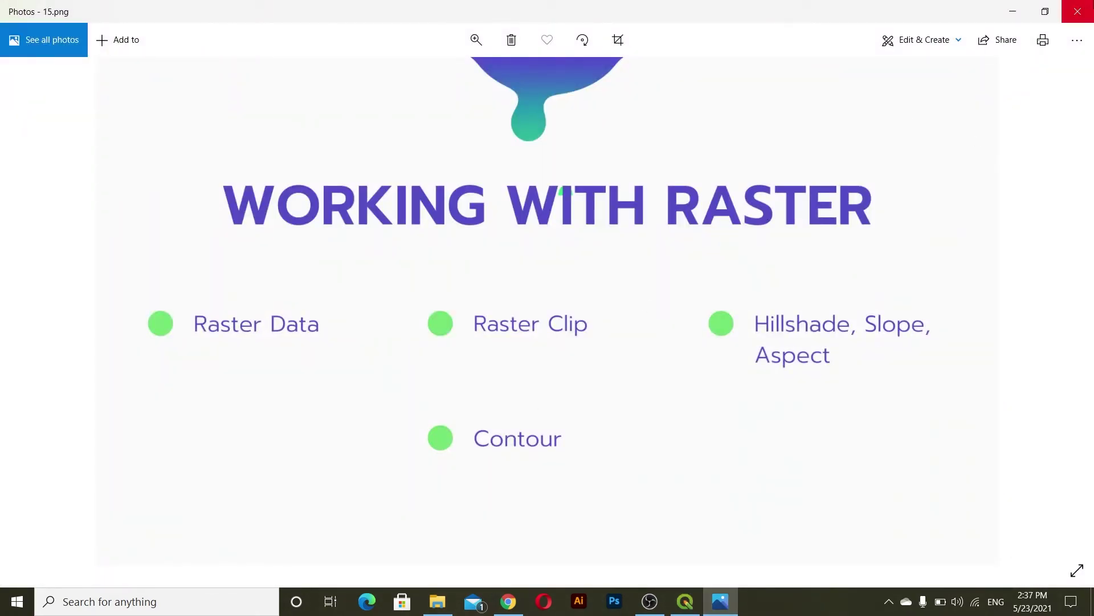
{"action": "left_click", "coordinate": [1077, 12]}
{"action": "scroll", "coordinate": [596, 365], "scroll_direction": "up", "scroll_amount": 1}
{"action": "left_click_drag", "start_coordinate": [600, 371], "coordinate": [583, 361]}
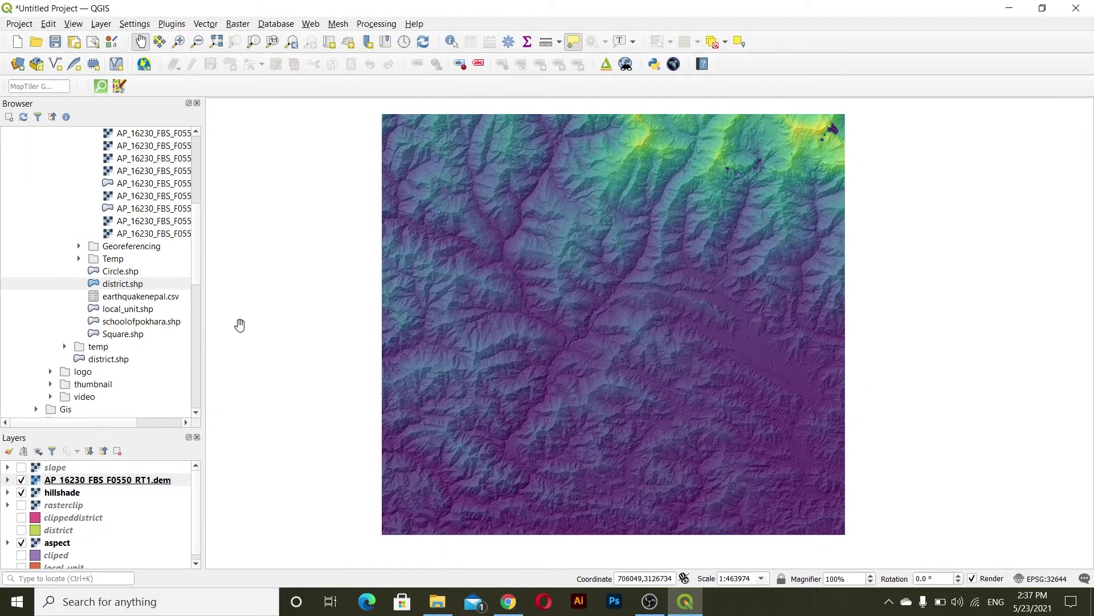
- Change the DEM layer's render type to Contours
{"action": "double_click", "coordinate": [34, 484]}
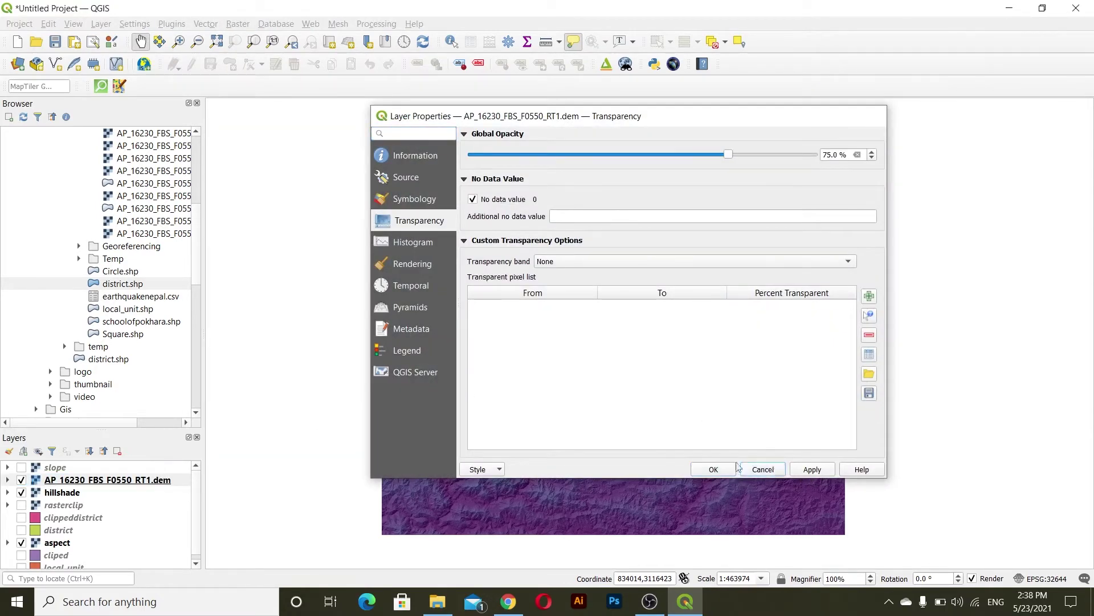
{"action": "left_click", "coordinate": [714, 469]}
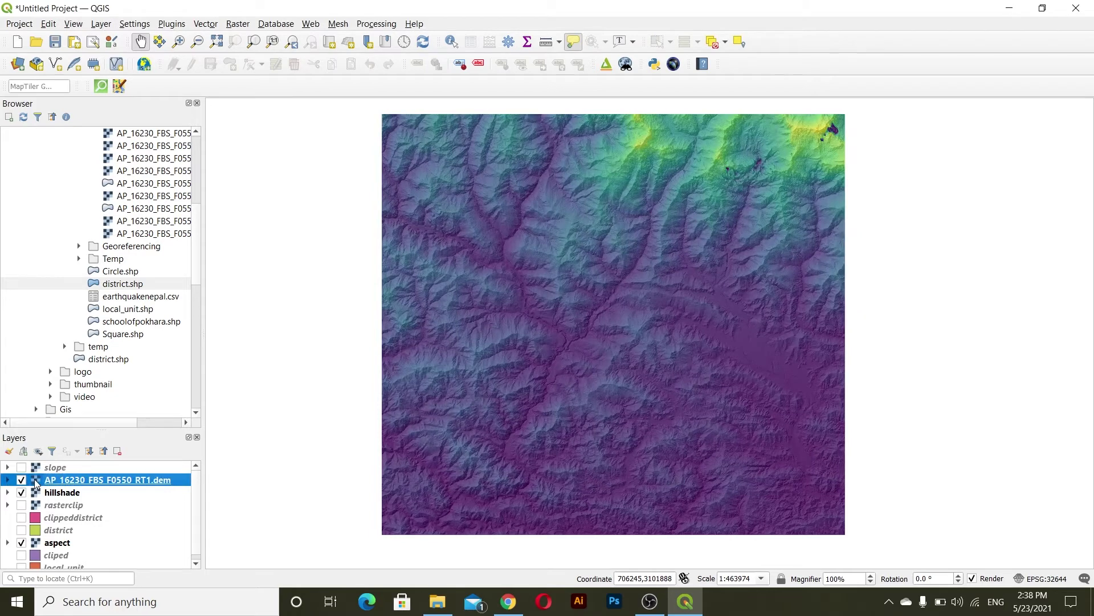
{"action": "double_click", "coordinate": [35, 481]}
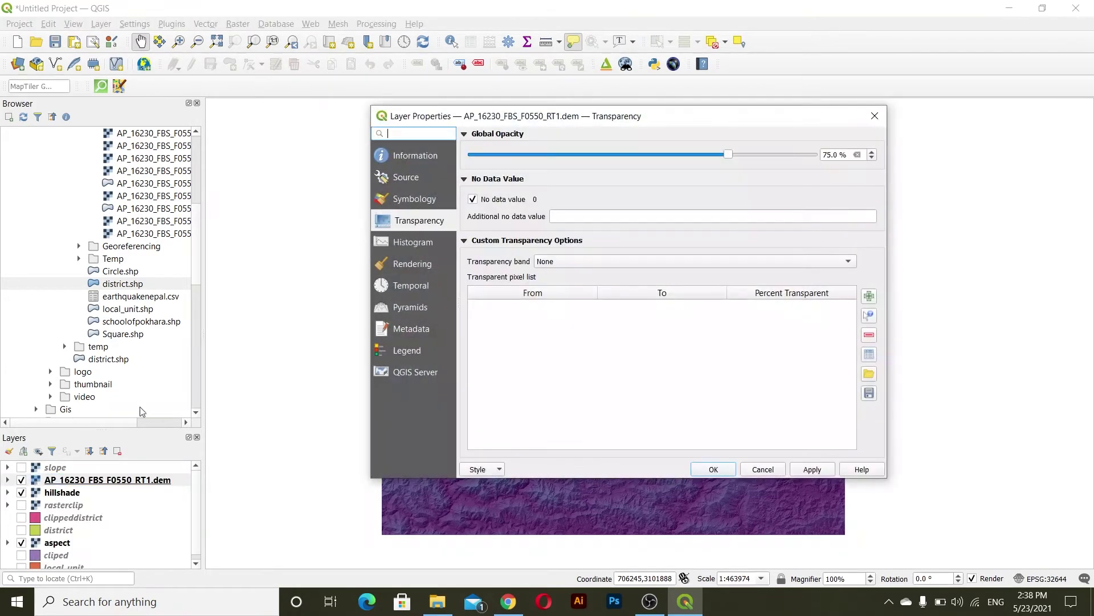
{"action": "left_click", "coordinate": [408, 198]}
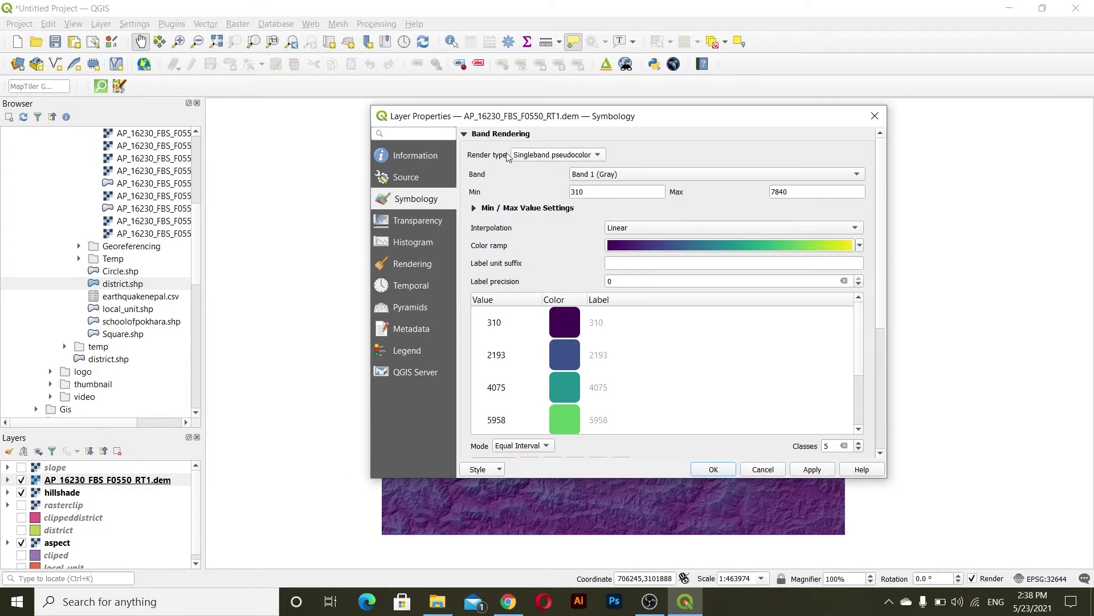
{"action": "left_click", "coordinate": [538, 157]}
{"action": "left_click", "coordinate": [540, 183]}
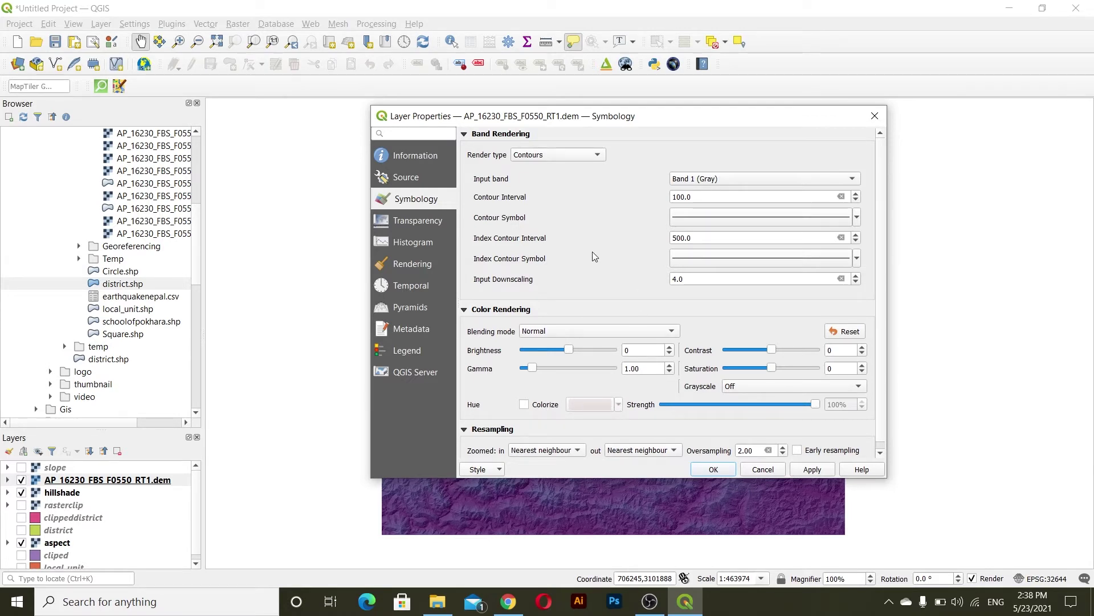
- Set the regular contour line symbol to light grey #cfcfcf and apply the contour styling to the DEM layer
{"action": "left_click", "coordinate": [733, 224]}
{"action": "left_click", "coordinate": [806, 319]}
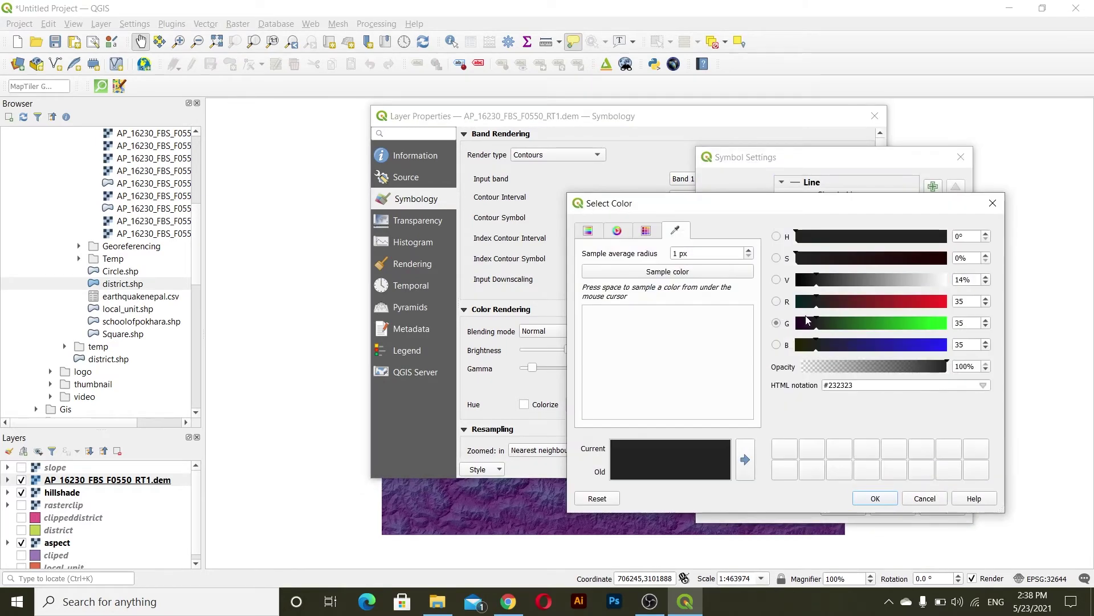
{"action": "left_click", "coordinate": [918, 279]}
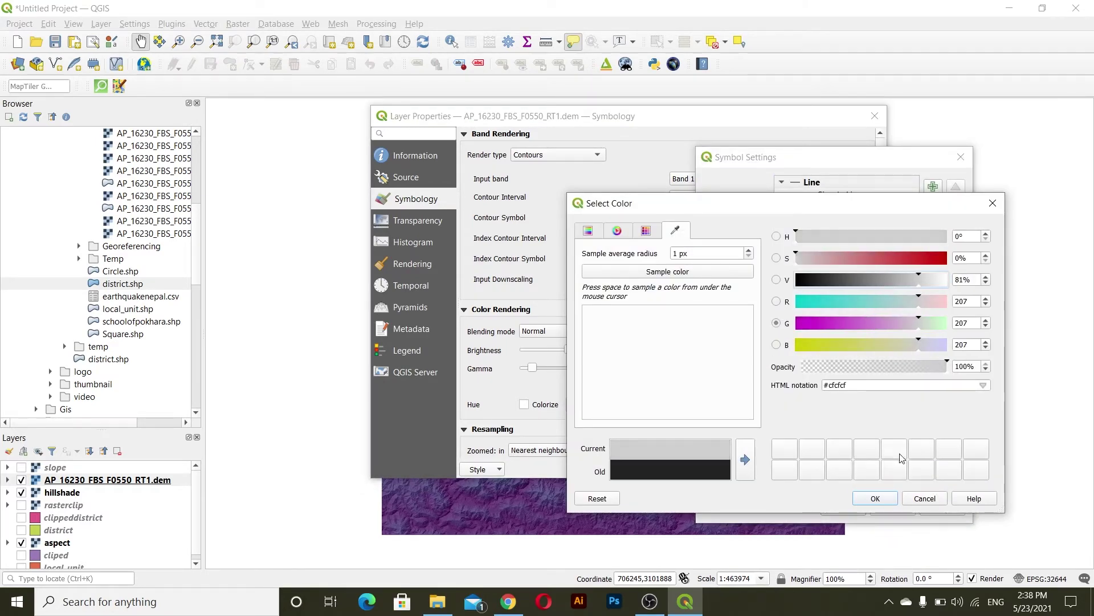
{"action": "left_click", "coordinate": [875, 499]}
{"action": "left_click", "coordinate": [843, 503]}
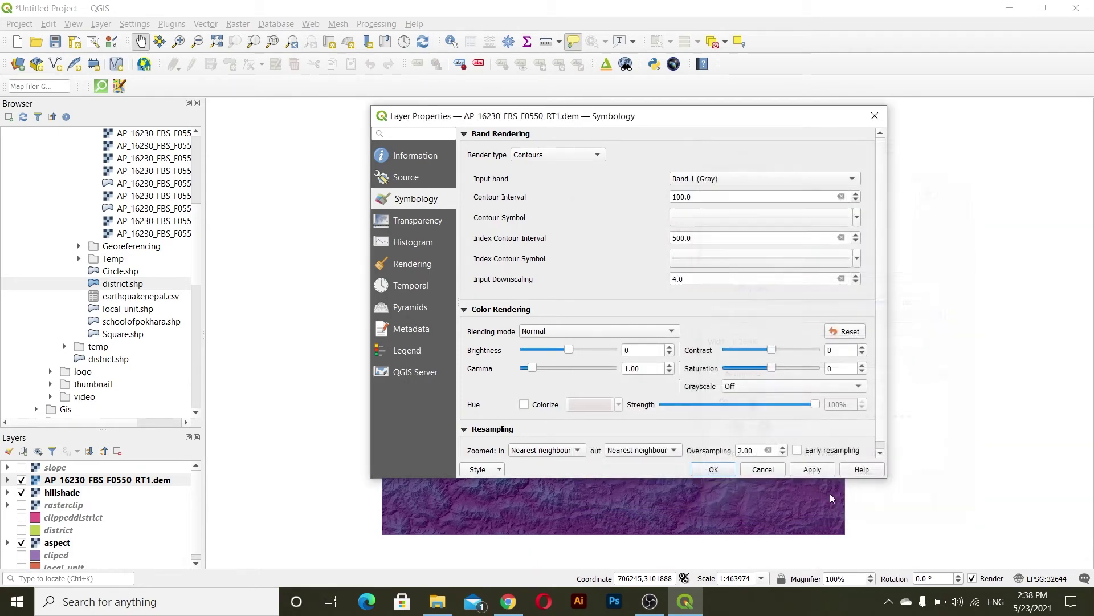
{"action": "left_click", "coordinate": [812, 469]}
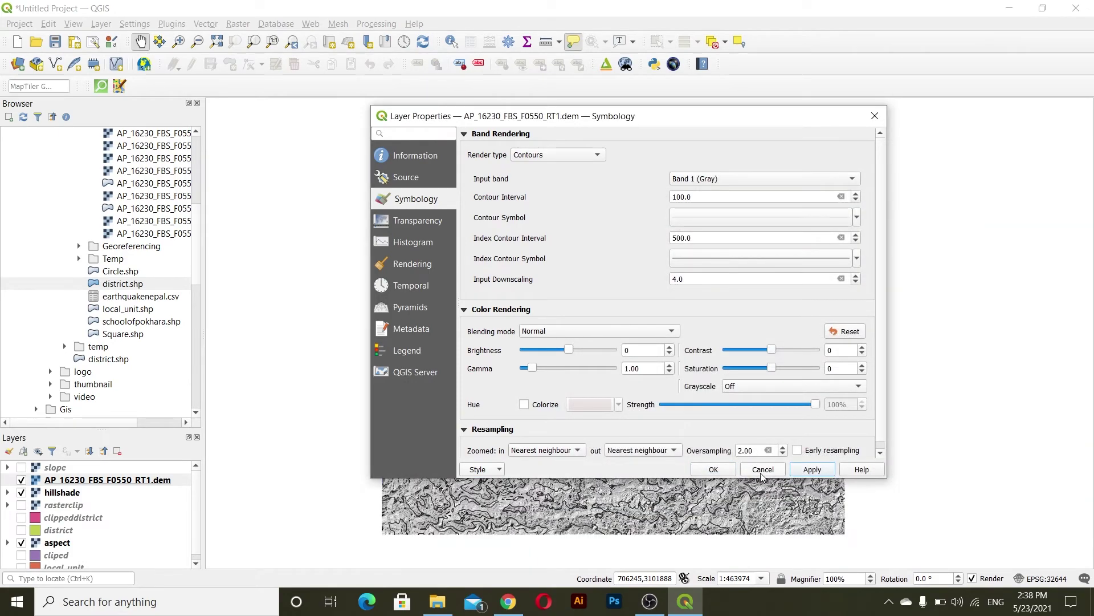
{"action": "left_click", "coordinate": [714, 469]}
- Examine the contour lines and index contours over the hillshade at close and wide scales
{"action": "scroll", "coordinate": [618, 282], "scroll_direction": "up", "scroll_amount": 2}
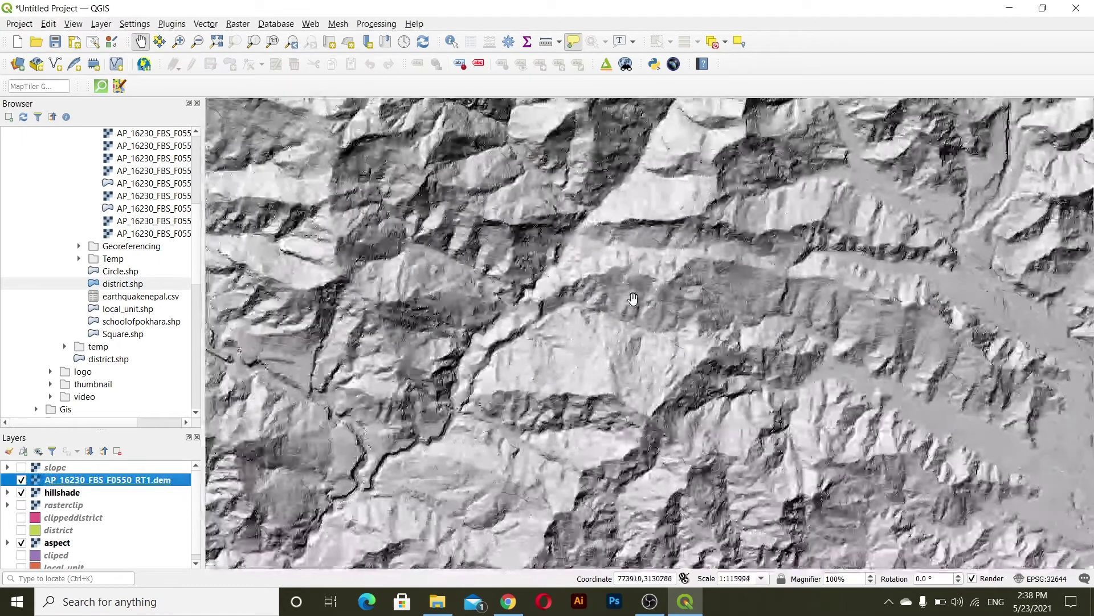
{"action": "scroll", "coordinate": [619, 282], "scroll_direction": "up", "scroll_amount": 1}
{"action": "scroll", "coordinate": [614, 270], "scroll_direction": "up", "scroll_amount": 1}
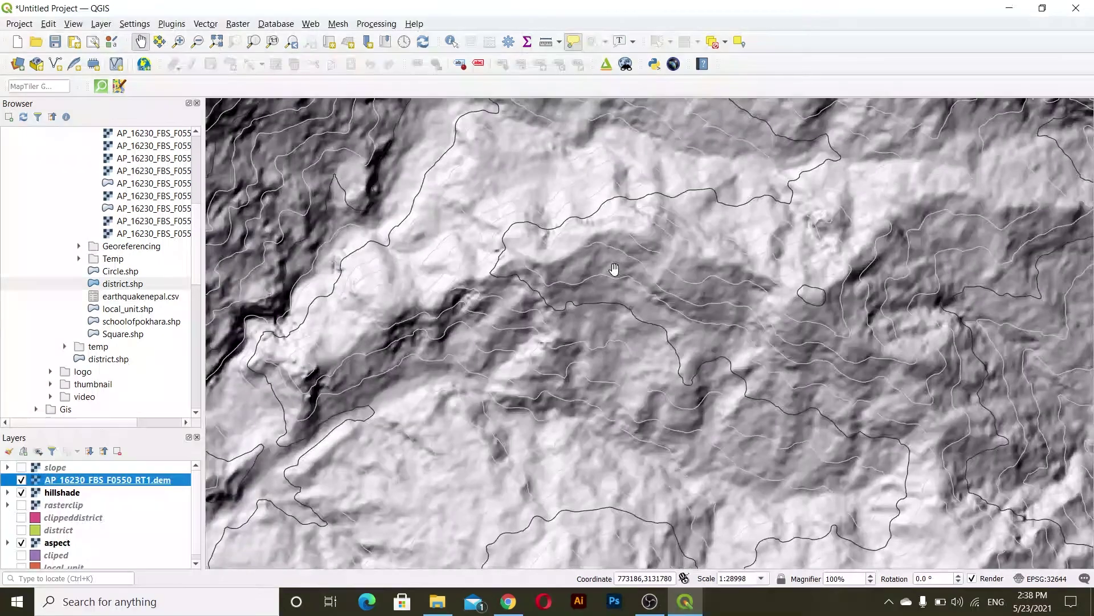
{"action": "scroll", "coordinate": [610, 265], "scroll_direction": "up", "scroll_amount": 1}
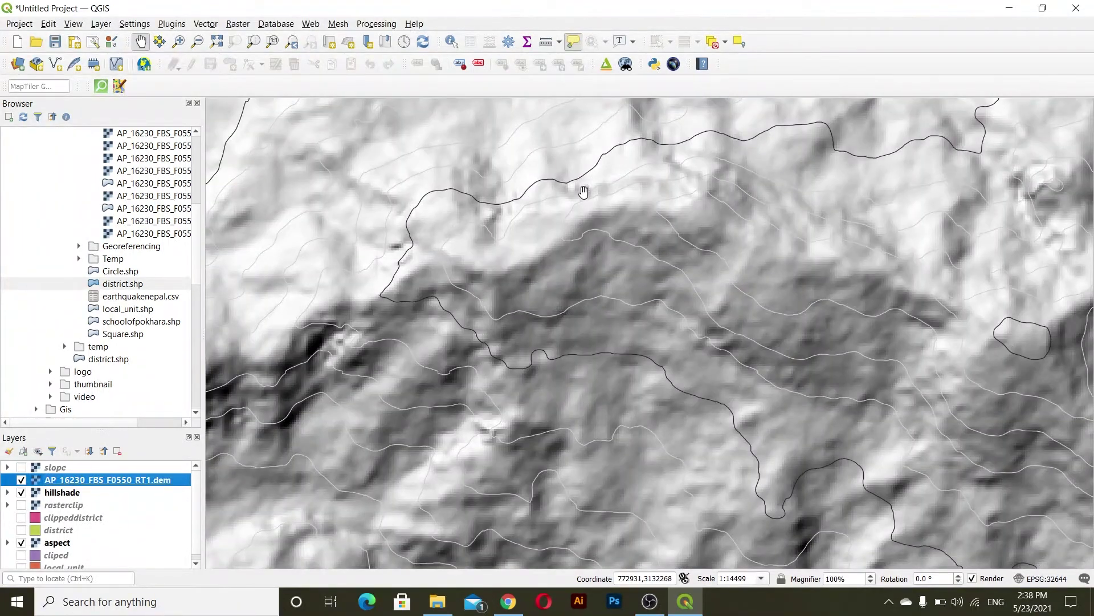
{"action": "scroll", "coordinate": [544, 219], "scroll_direction": "down", "scroll_amount": 2}
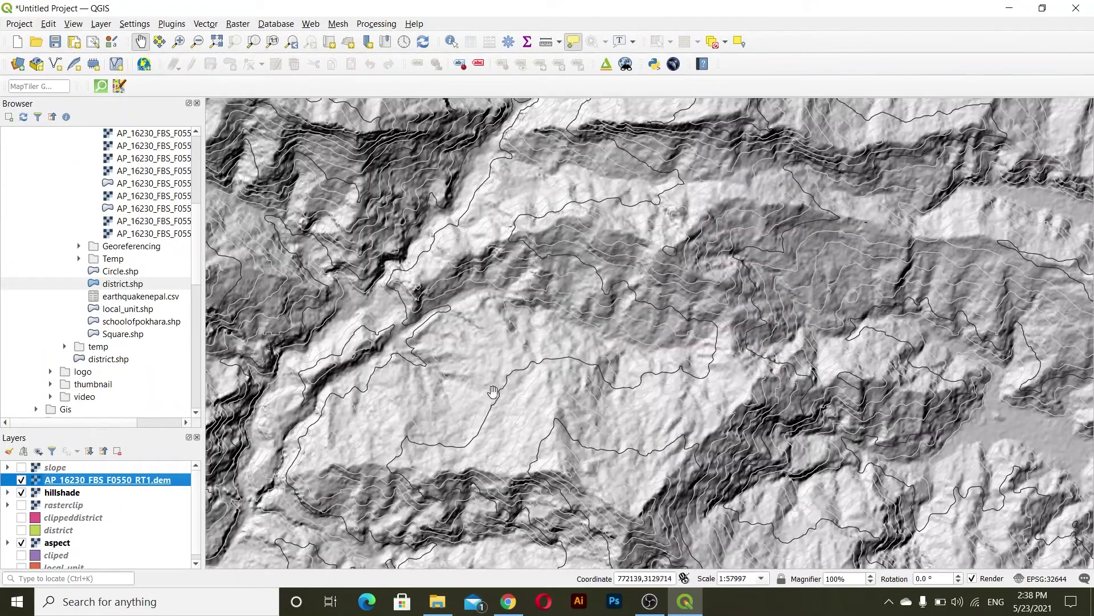
{"action": "scroll", "coordinate": [563, 292], "scroll_direction": "down", "scroll_amount": 1}
{"action": "scroll", "coordinate": [562, 292], "scroll_direction": "down", "scroll_amount": 1}
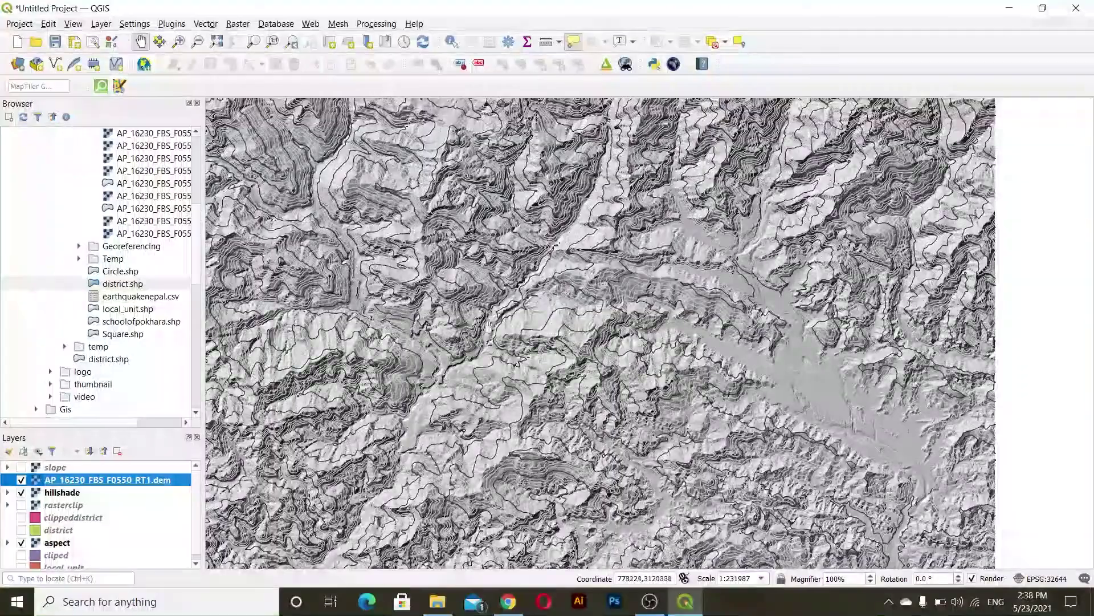
- Show the slope layer over the contours for comparison, hide it again, and view the whole contoured raster
{"action": "left_click", "coordinate": [21, 466]}
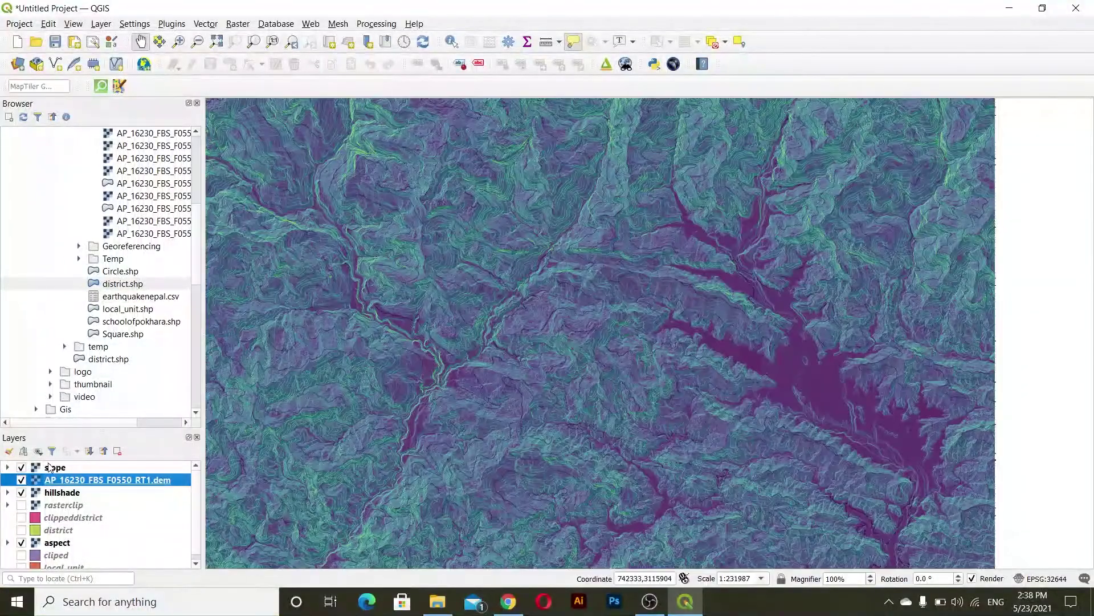
{"action": "left_click", "coordinate": [49, 469]}
{"action": "left_click", "coordinate": [21, 467]}
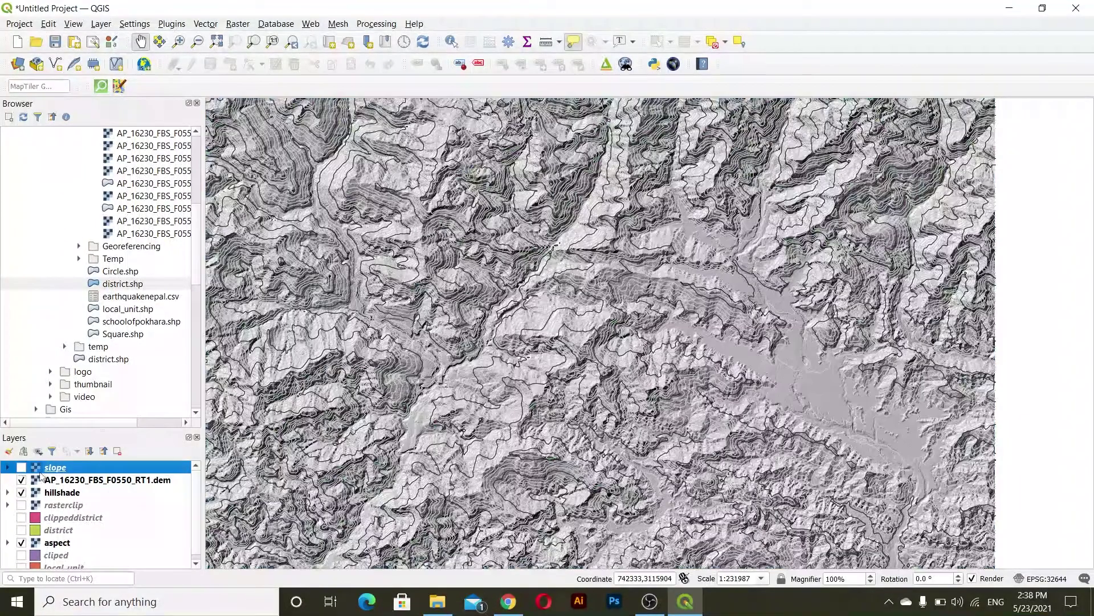
{"action": "scroll", "coordinate": [605, 307], "scroll_direction": "up", "scroll_amount": 1}
{"action": "scroll", "coordinate": [602, 203], "scroll_direction": "down", "scroll_amount": 1}
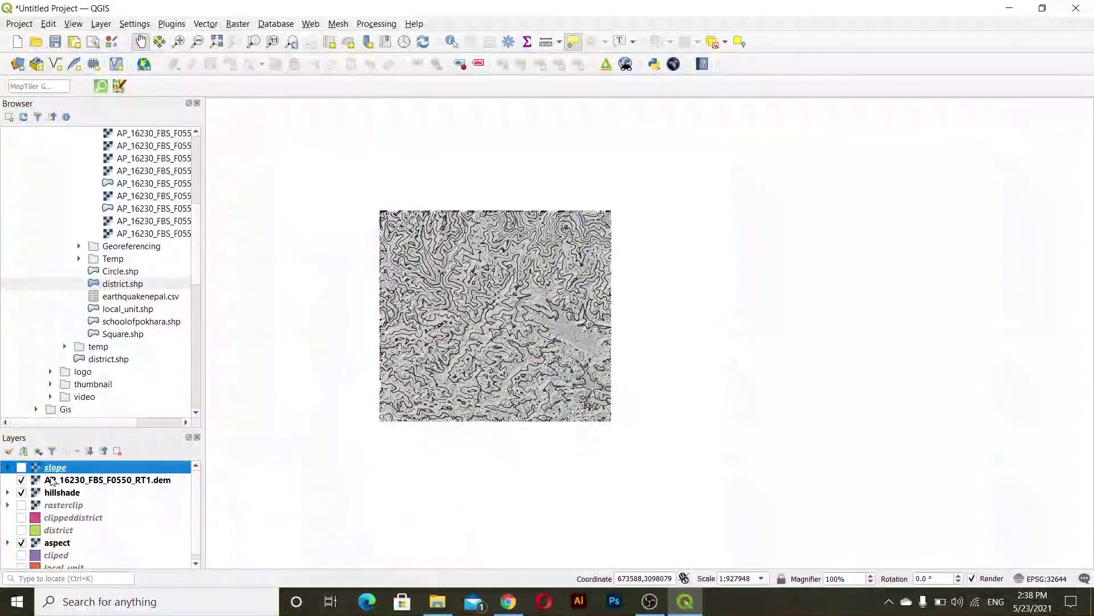
- Change the DEM layer's render type from contours to Singleband gray and apply it
{"action": "right_click", "coordinate": [52, 480]}
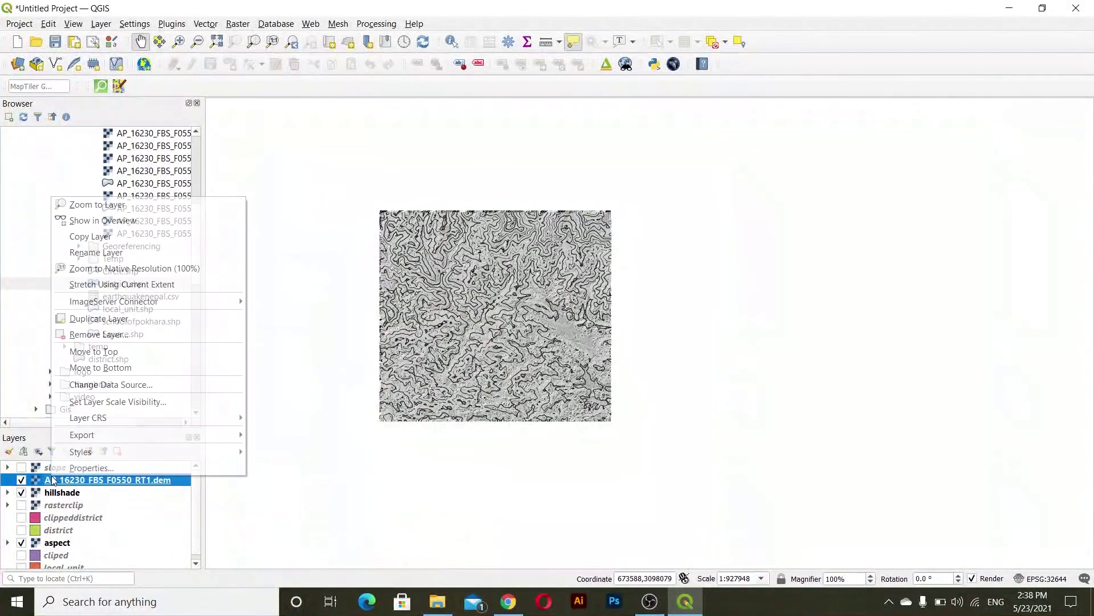
{"action": "left_click", "coordinate": [95, 466]}
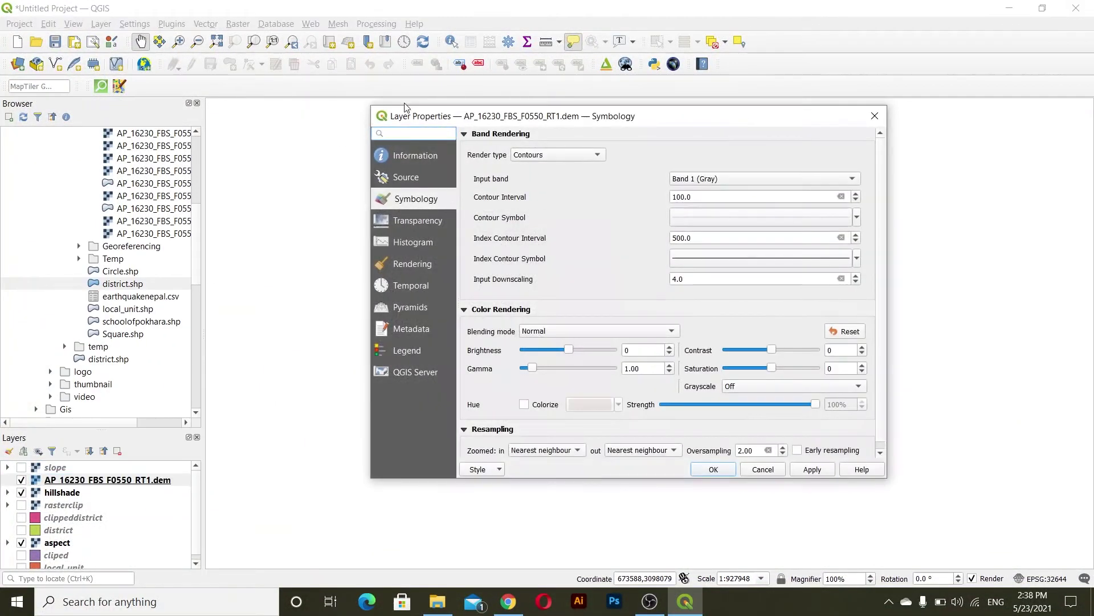
{"action": "left_click", "coordinate": [548, 155]}
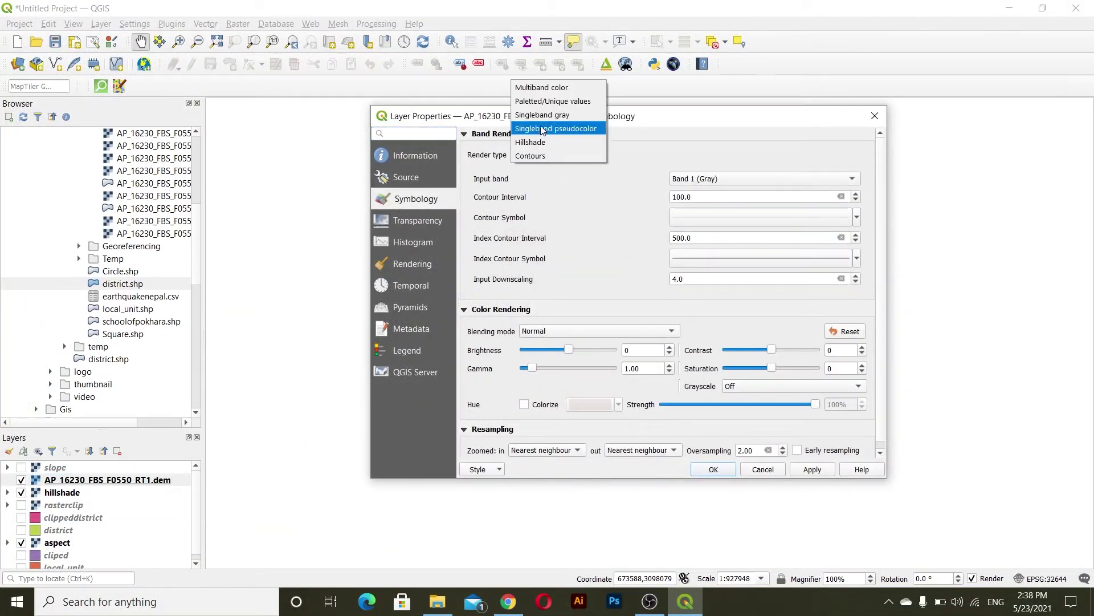
{"action": "left_click", "coordinate": [550, 126]}
{"action": "left_click", "coordinate": [549, 154]}
{"action": "left_click", "coordinate": [549, 140]}
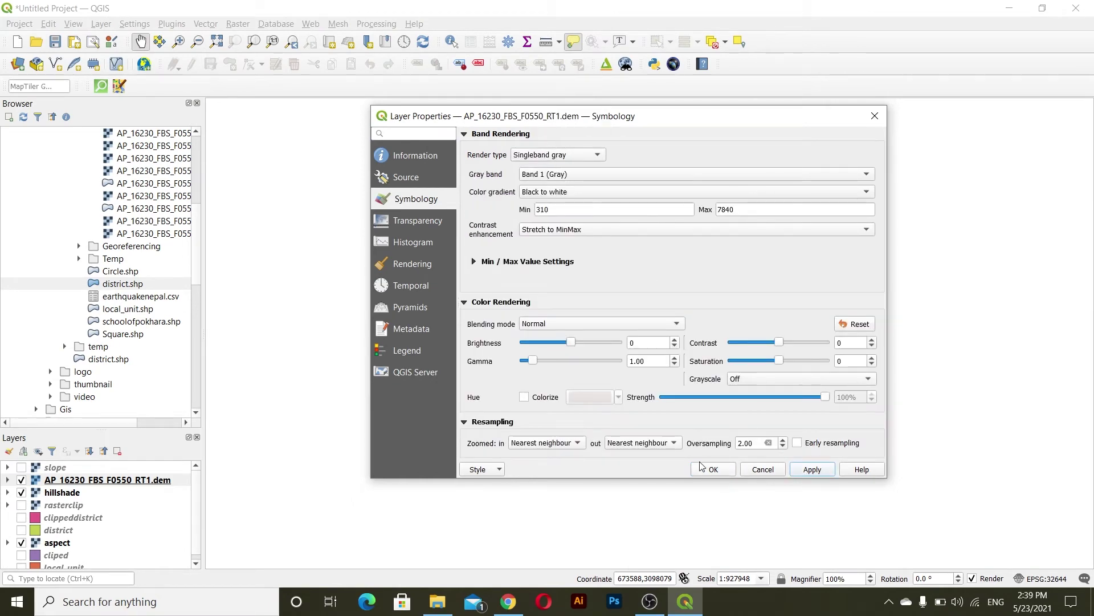
{"action": "left_click", "coordinate": [713, 469]}
{"action": "scroll", "coordinate": [419, 250], "scroll_direction": "up", "scroll_amount": 1}
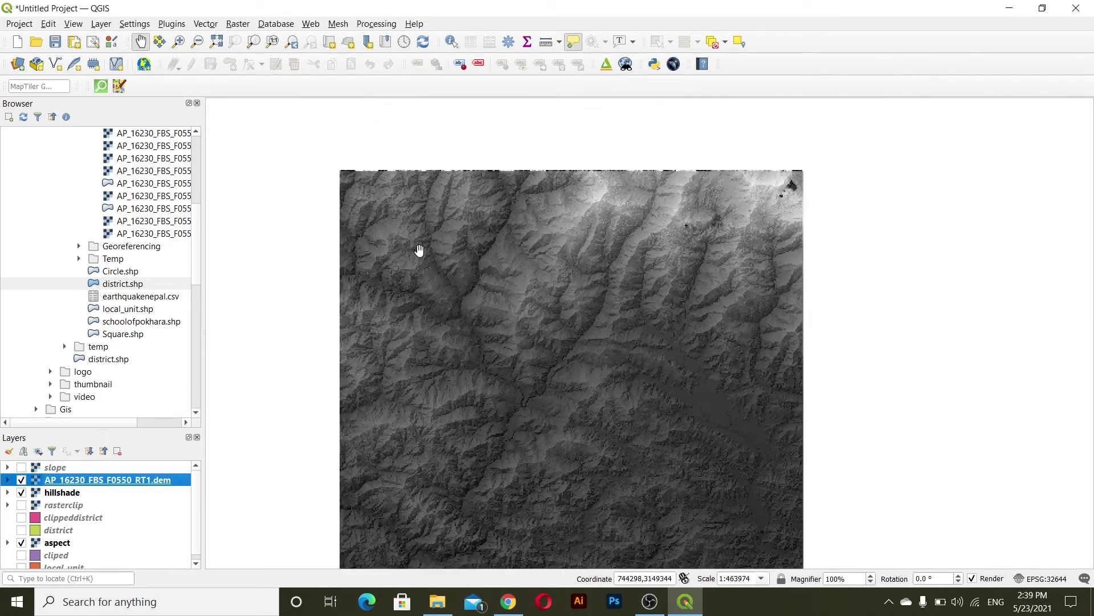
- Raise the DEM layer's opacity to fully opaque and apply the change
{"action": "right_click", "coordinate": [70, 484]}
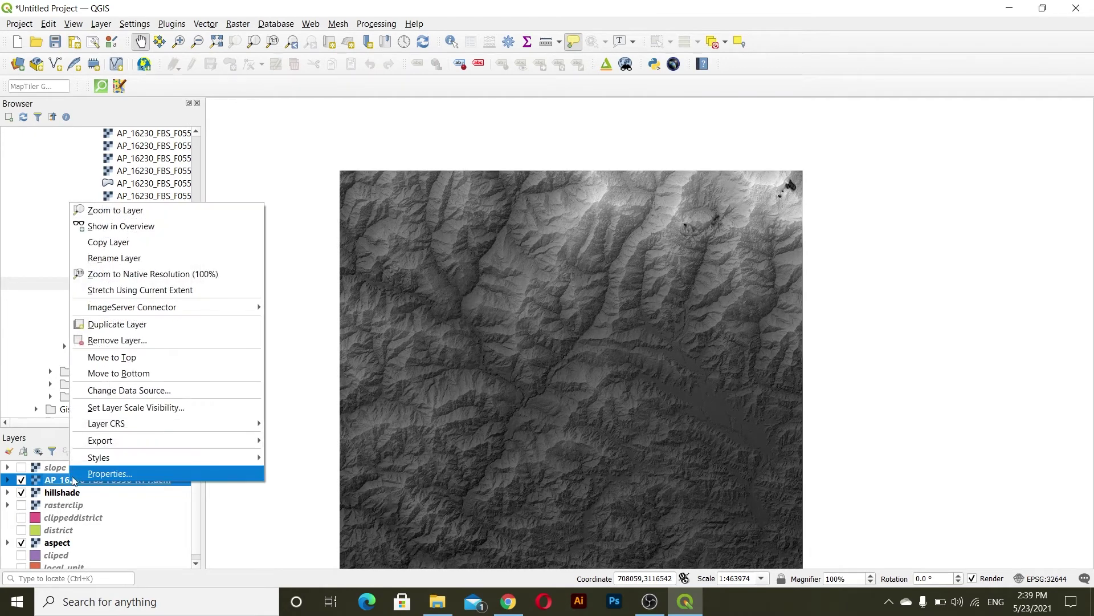
{"action": "left_click", "coordinate": [84, 473]}
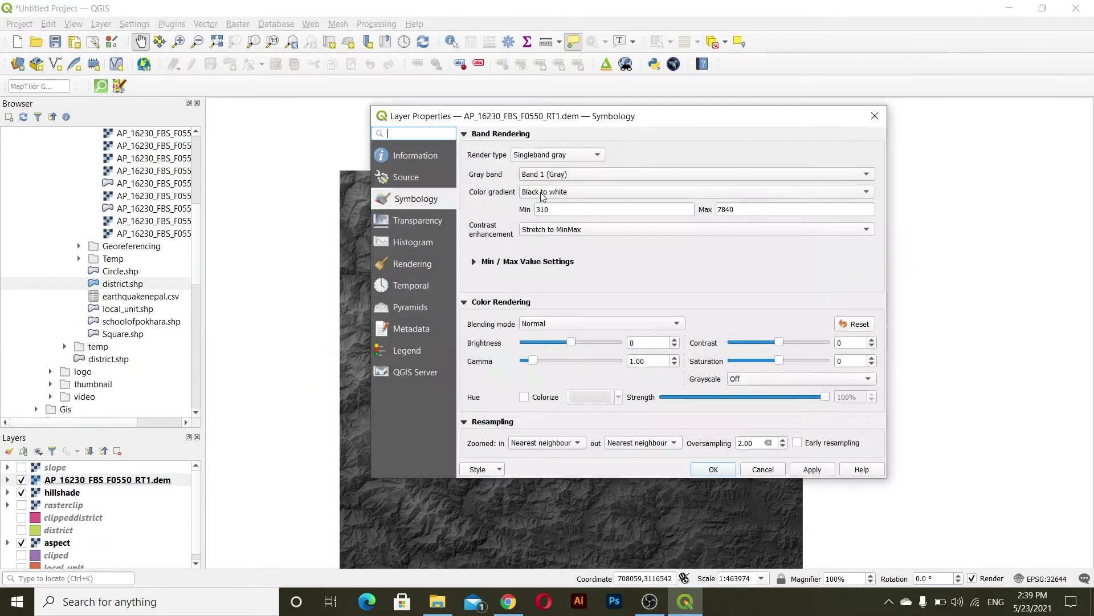
{"action": "left_click", "coordinate": [410, 221]}
{"action": "left_click_drag", "start_coordinate": [744, 154], "coordinate": [820, 155]}
{"action": "left_click", "coordinate": [811, 469]}
{"action": "left_click", "coordinate": [731, 469]}
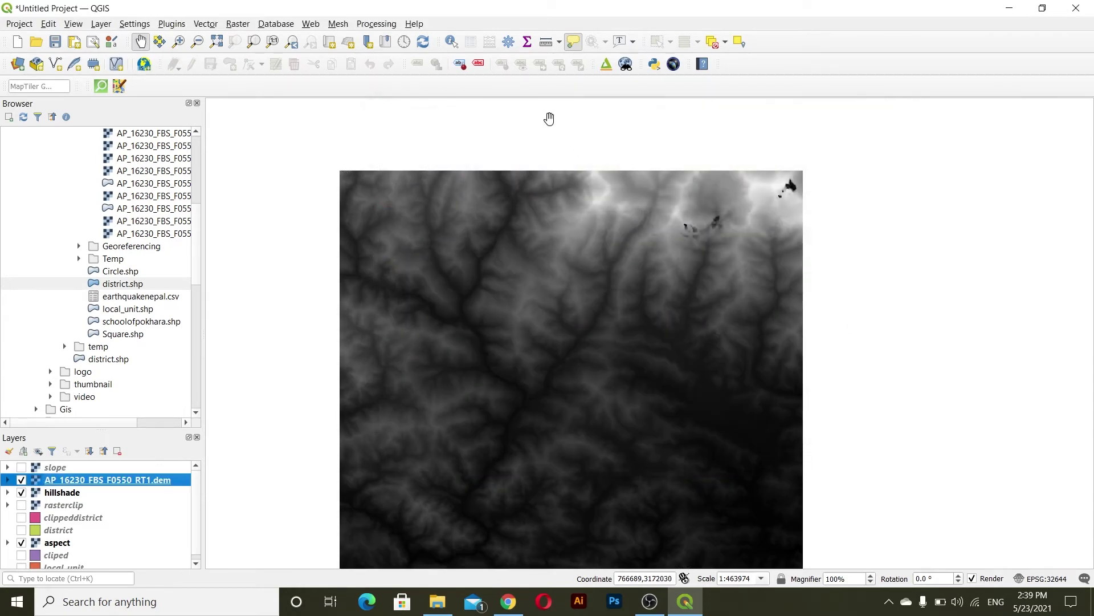
- Set up a raster Contour extraction on the DEM layer with a 100 interval between contour lines
{"action": "left_click", "coordinate": [236, 25]}
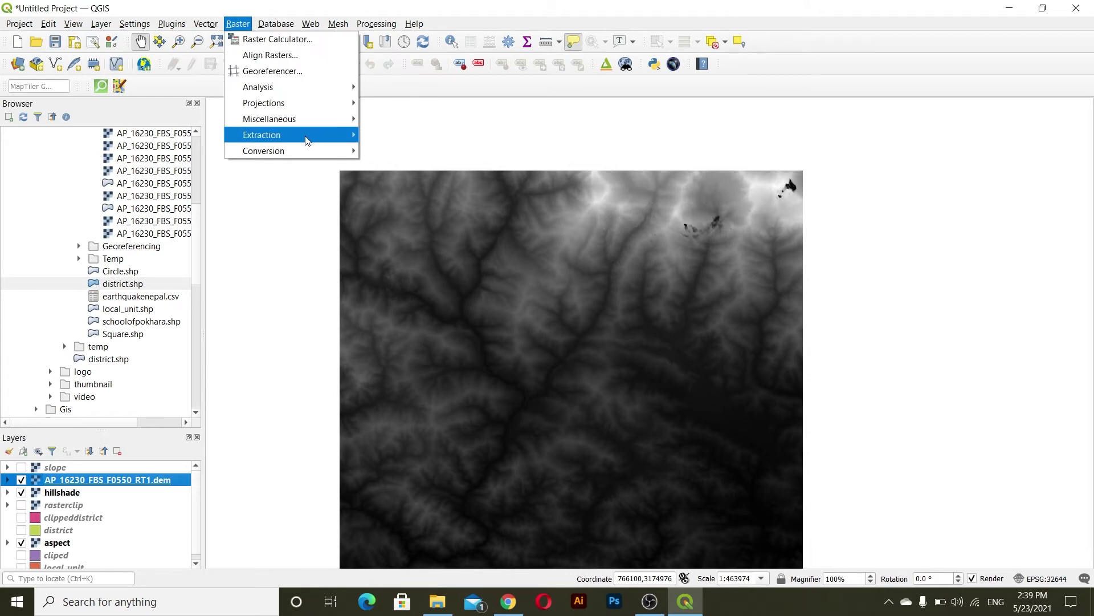
{"action": "mouse_move", "coordinate": [341, 141]}
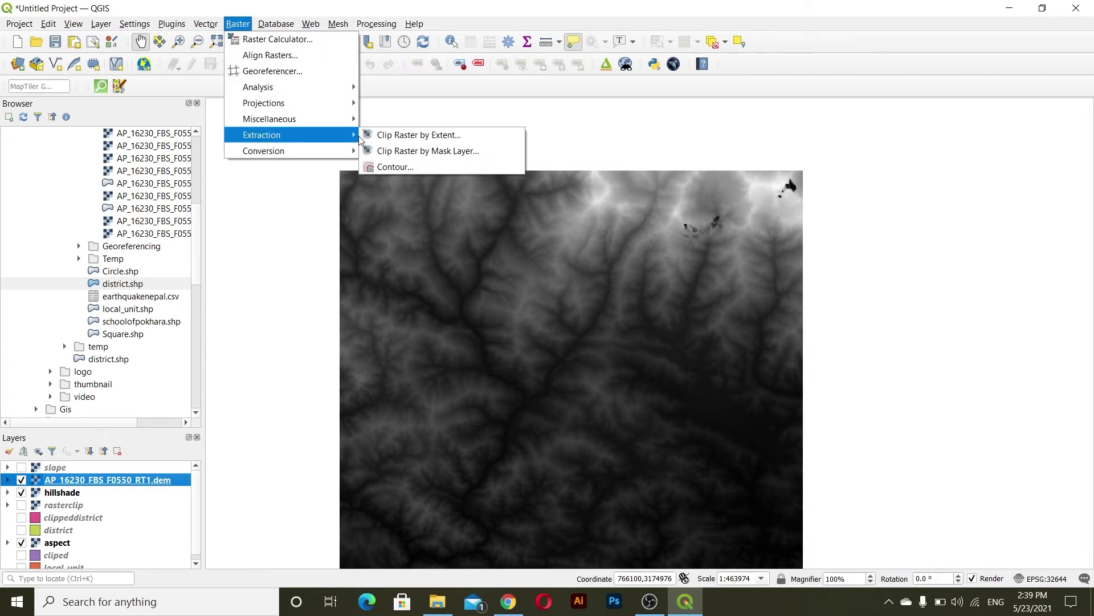
{"action": "left_click", "coordinate": [402, 166]}
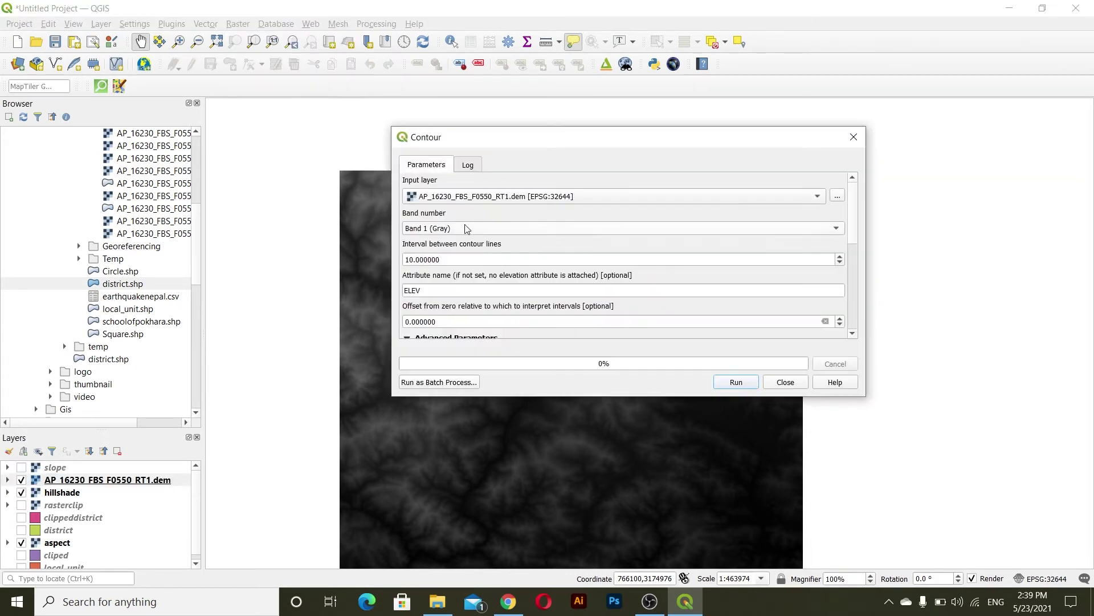
{"action": "left_click", "coordinate": [414, 260]}
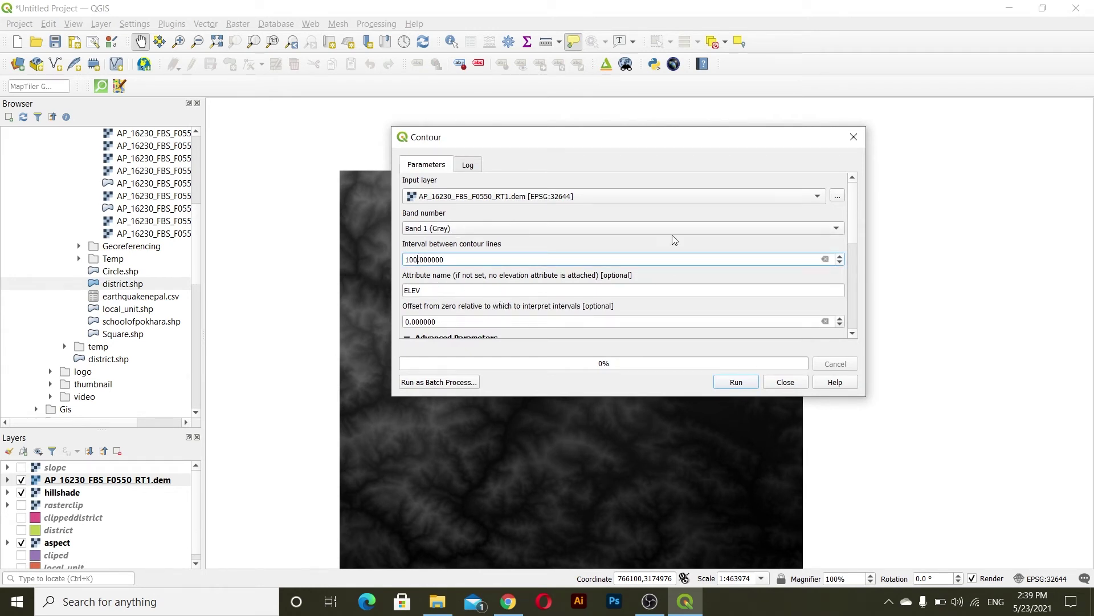
- Save the contour output as the shapefile contour.shp in the Temp folder and run the extraction
{"action": "scroll", "coordinate": [838, 245], "scroll_direction": "down", "scroll_amount": 10}
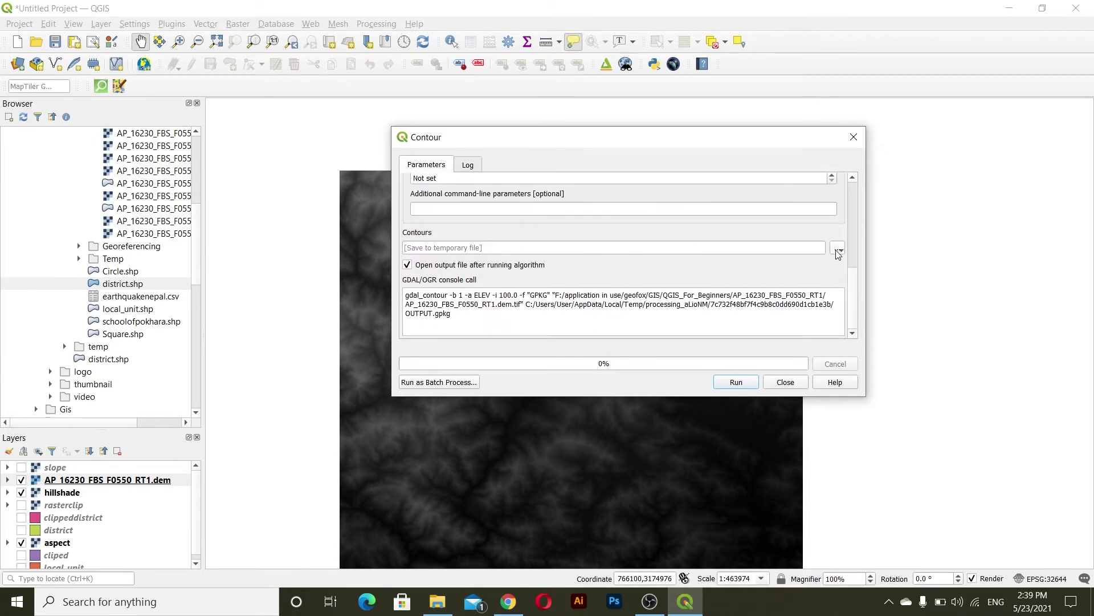
{"action": "left_click", "coordinate": [838, 248]}
{"action": "left_click", "coordinate": [857, 279]}
{"action": "type", "text": "co"}
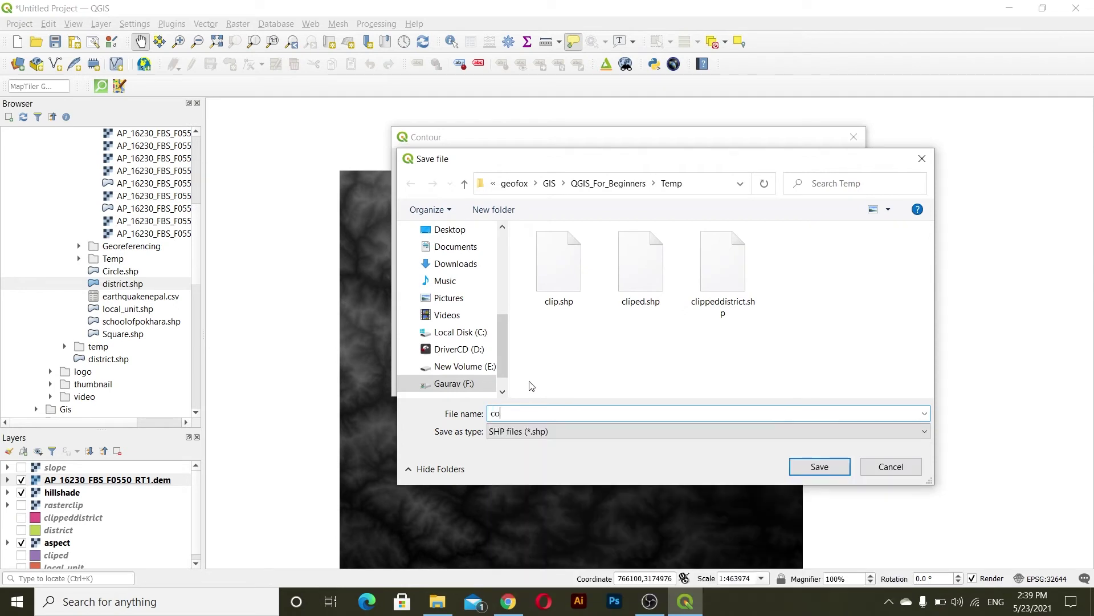
{"action": "type", "text": "ntour"}
{"action": "left_click", "coordinate": [798, 469]}
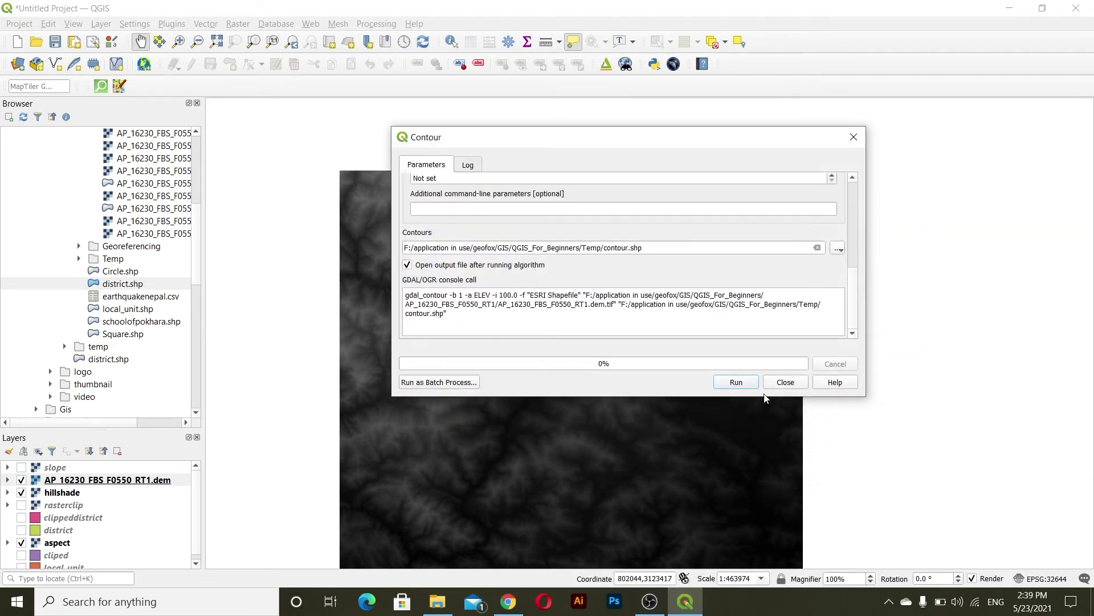
{"action": "left_click", "coordinate": [740, 385]}
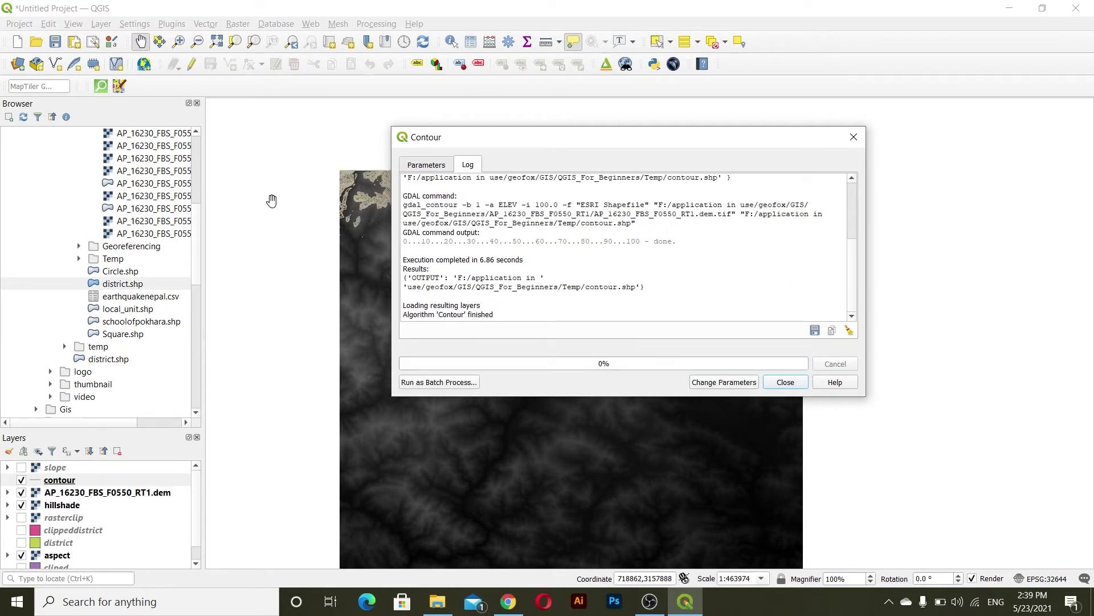
{"action": "left_click", "coordinate": [786, 381]}
- Examine the generated contour lines over the DEM at close, medium and full-extent scales
{"action": "scroll", "coordinate": [610, 353], "scroll_direction": "up", "scroll_amount": 2}
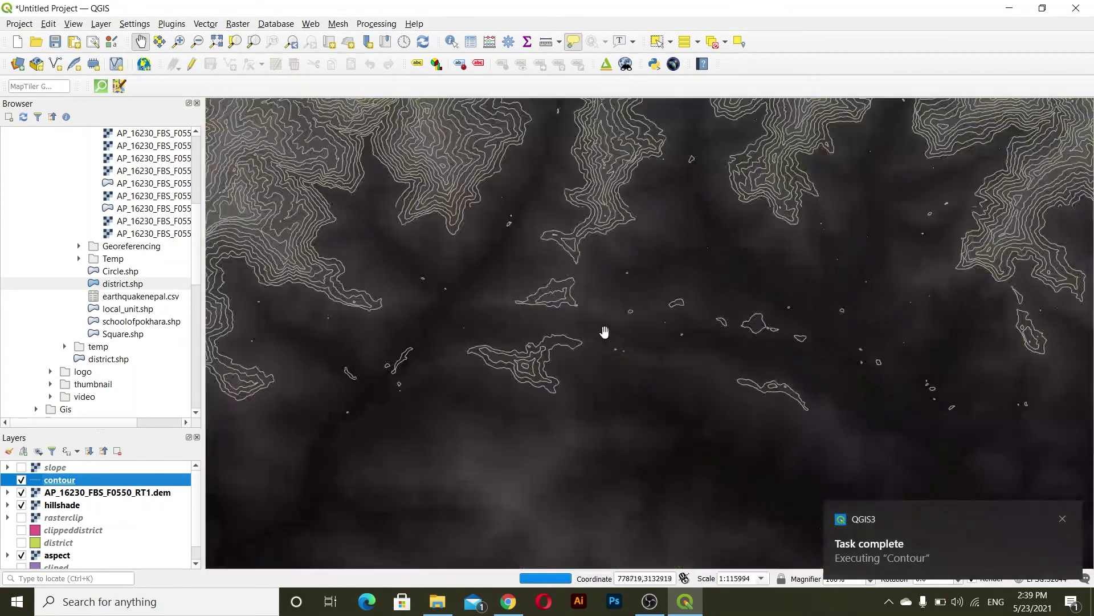
{"action": "scroll", "coordinate": [649, 275], "scroll_direction": "down", "scroll_amount": 1}
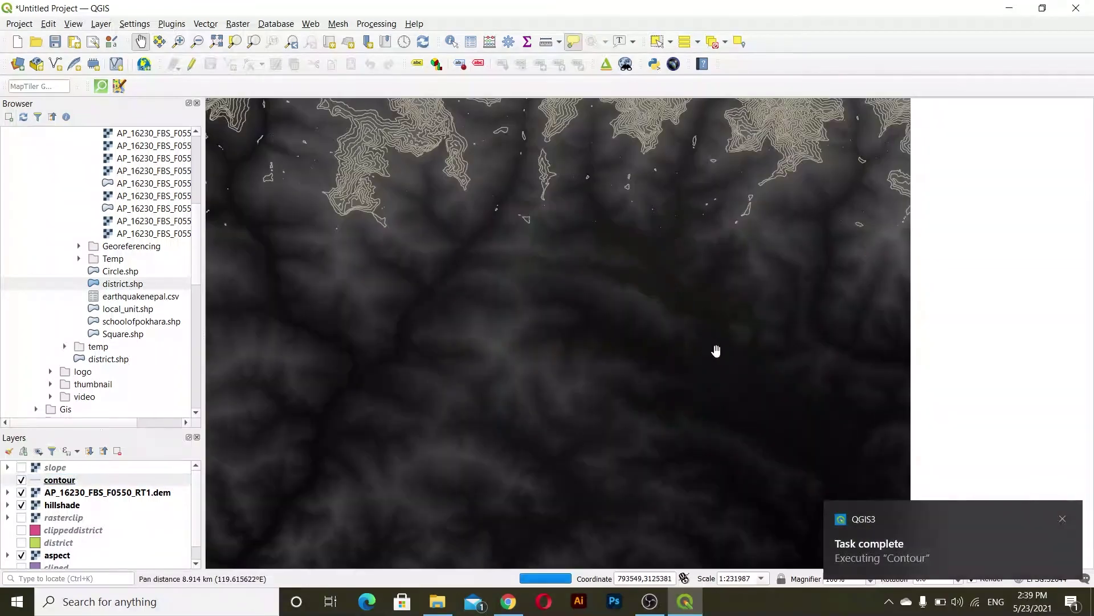
{"action": "left_click_drag", "start_coordinate": [716, 313], "coordinate": [672, 359]}
{"action": "left_click_drag", "start_coordinate": [660, 442], "coordinate": [518, 349]}
{"action": "scroll", "coordinate": [667, 374], "scroll_direction": "down", "scroll_amount": 1}
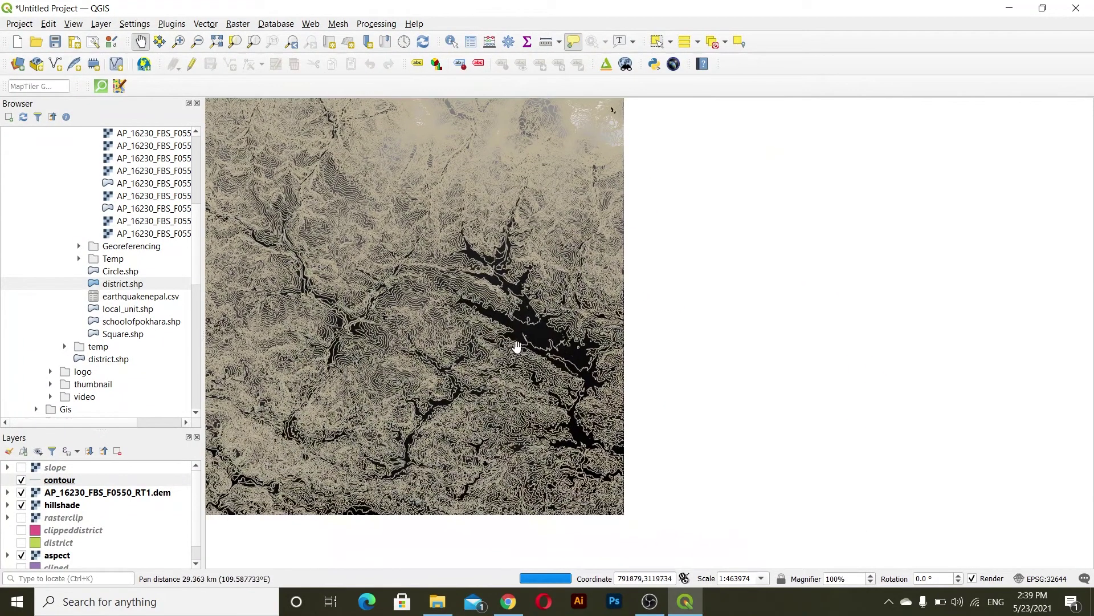
{"action": "scroll", "coordinate": [518, 354], "scroll_direction": "down", "scroll_amount": 1}
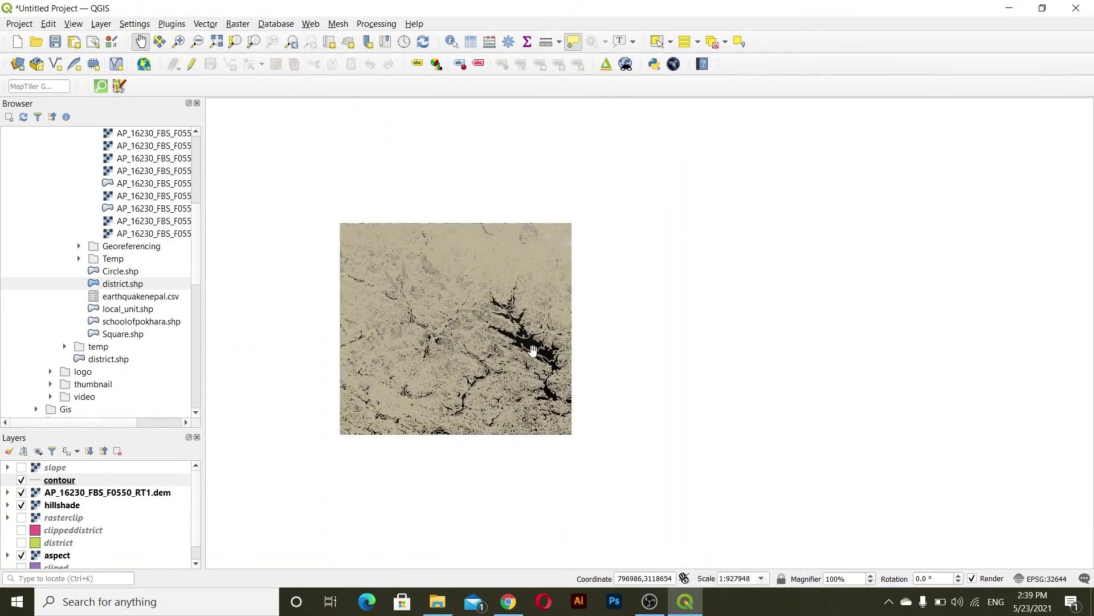
{"action": "scroll", "coordinate": [534, 358], "scroll_direction": "up", "scroll_amount": 1}
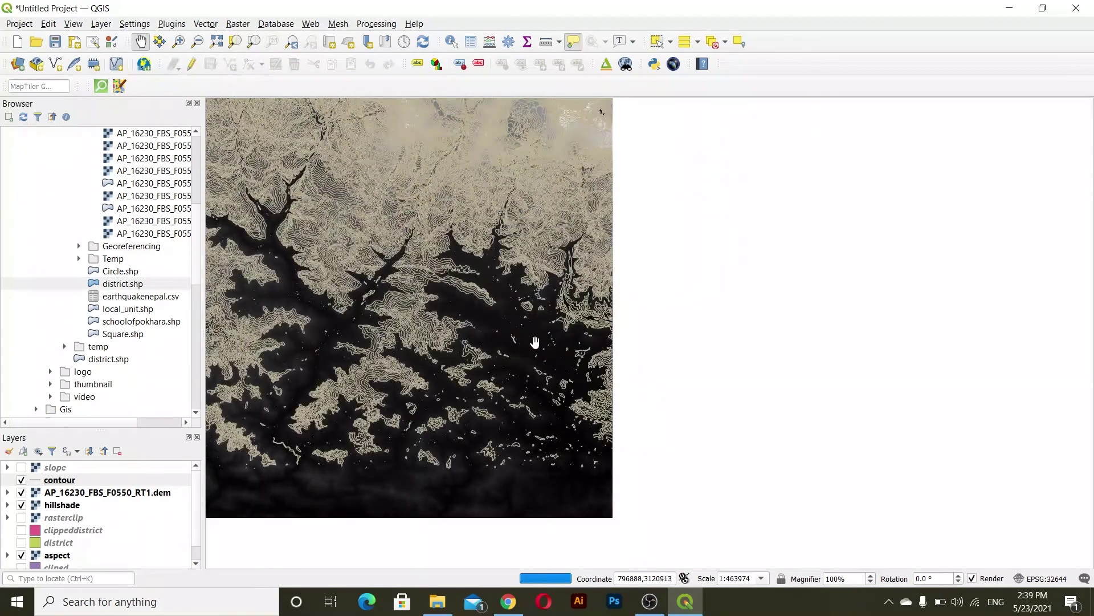
{"action": "scroll", "coordinate": [528, 337], "scroll_direction": "up", "scroll_amount": 1}
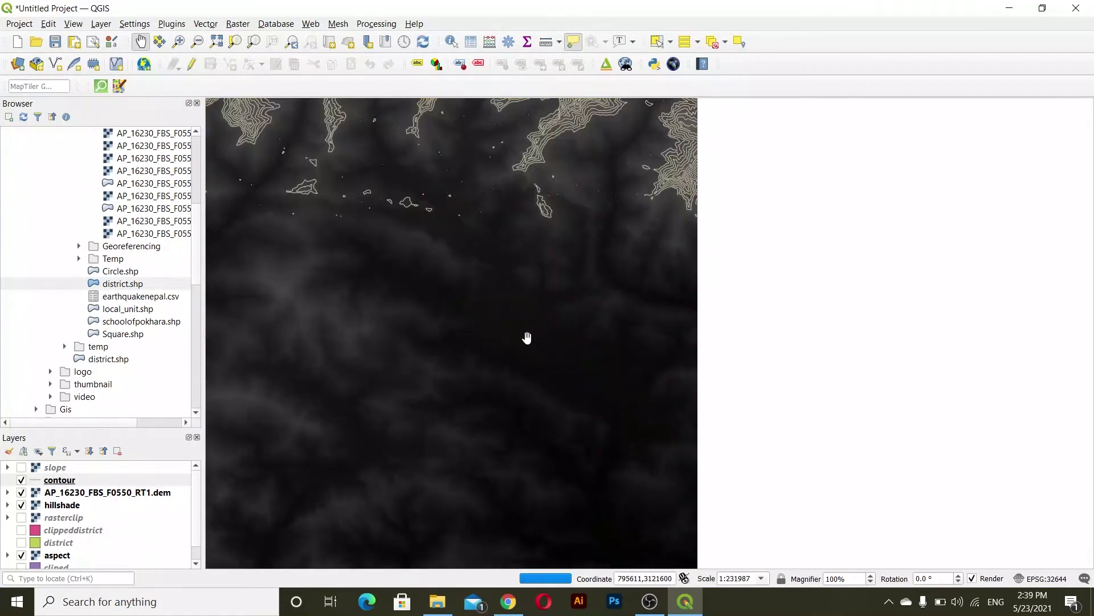
{"action": "scroll", "coordinate": [528, 337], "scroll_direction": "up", "scroll_amount": 1}
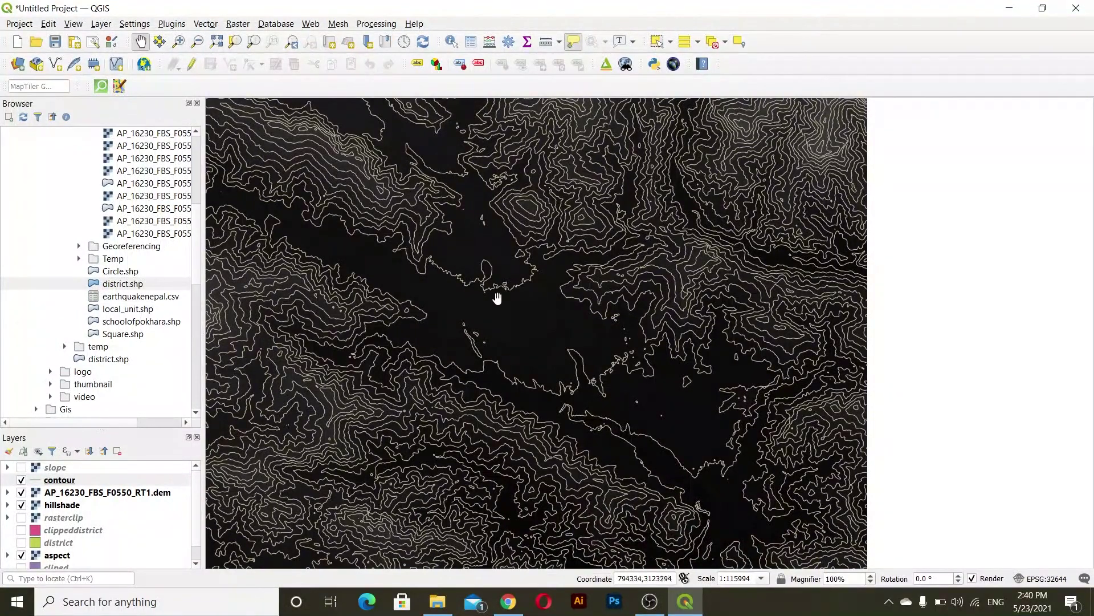
{"action": "scroll", "coordinate": [514, 319], "scroll_direction": "down", "scroll_amount": 4}
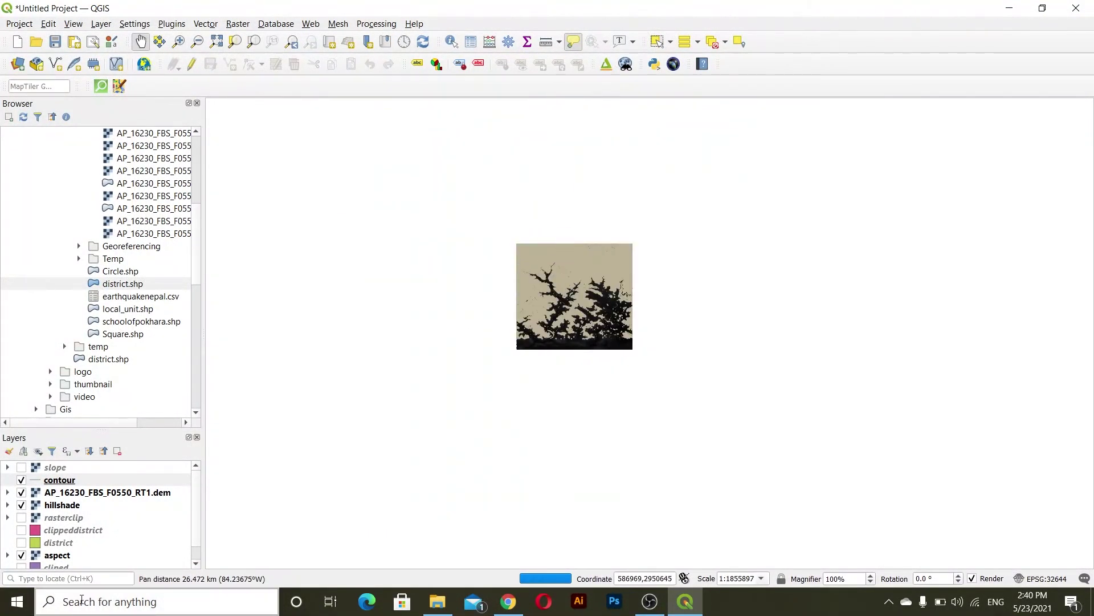
{"action": "scroll", "coordinate": [570, 290], "scroll_direction": "up", "scroll_amount": 1}
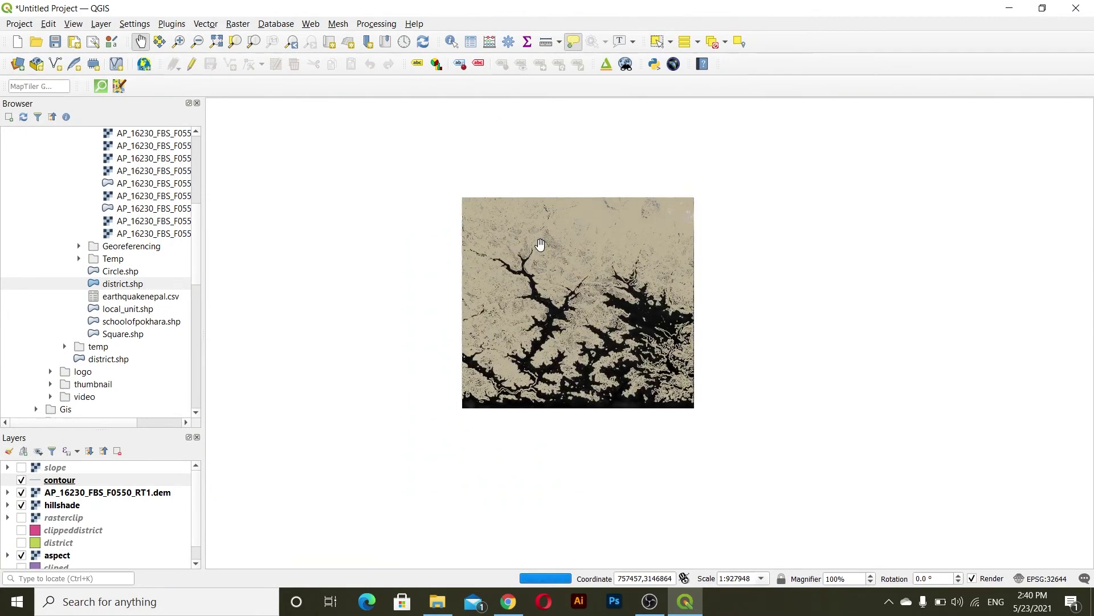
{"action": "scroll", "coordinate": [570, 227], "scroll_direction": "up", "scroll_amount": 1}
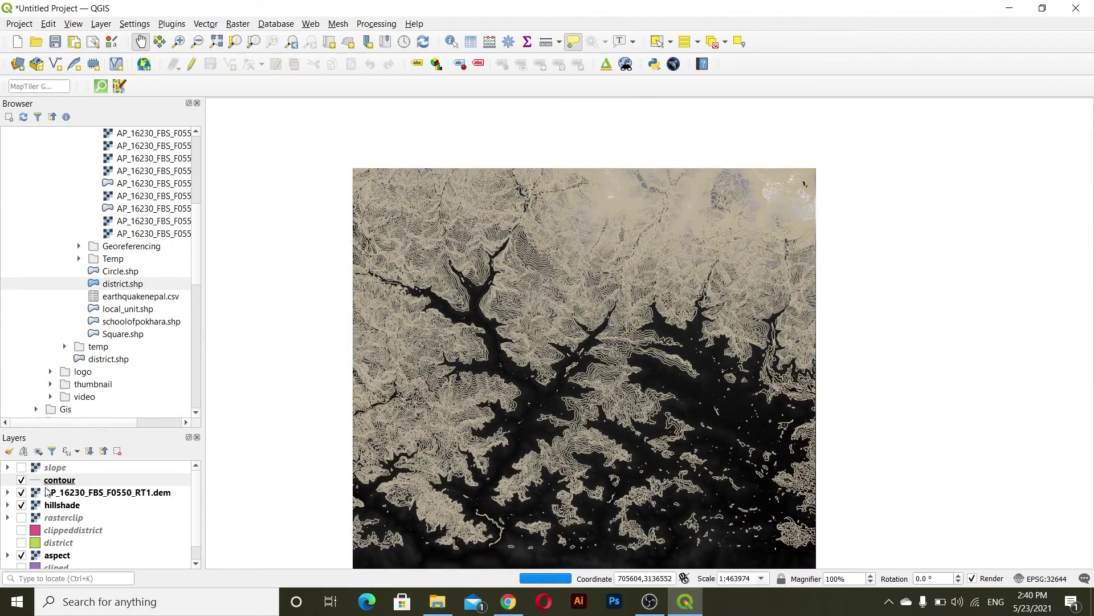
- Set up the Simplify geometry tool on the contour layer with the Distance (Douglas-Peucker) method
{"action": "left_click", "coordinate": [304, 6]}
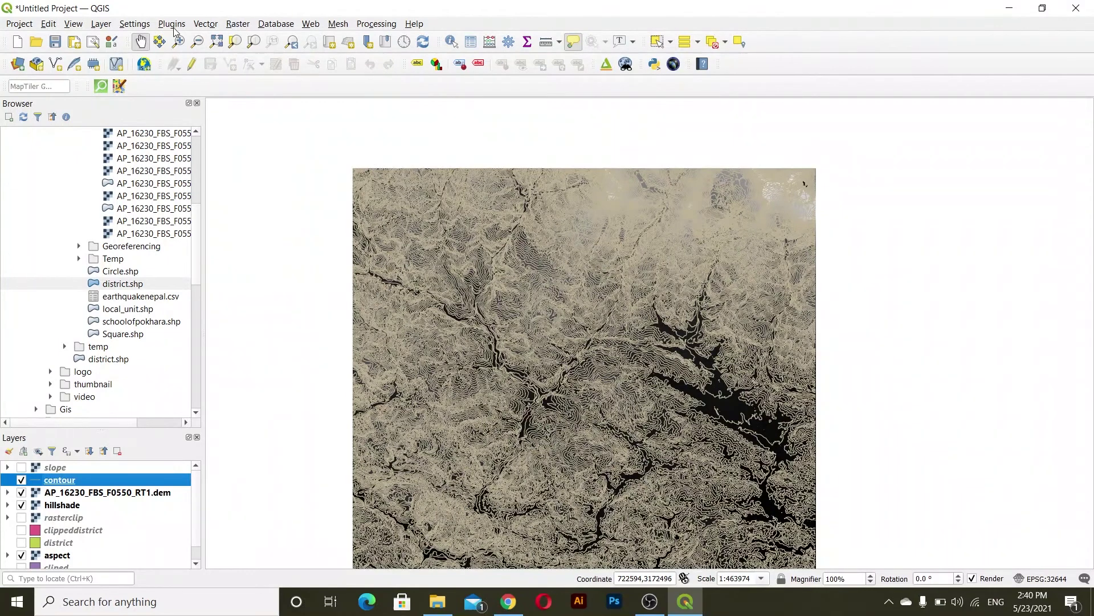
{"action": "left_click", "coordinate": [201, 26]}
{"action": "mouse_move", "coordinate": [341, 57]}
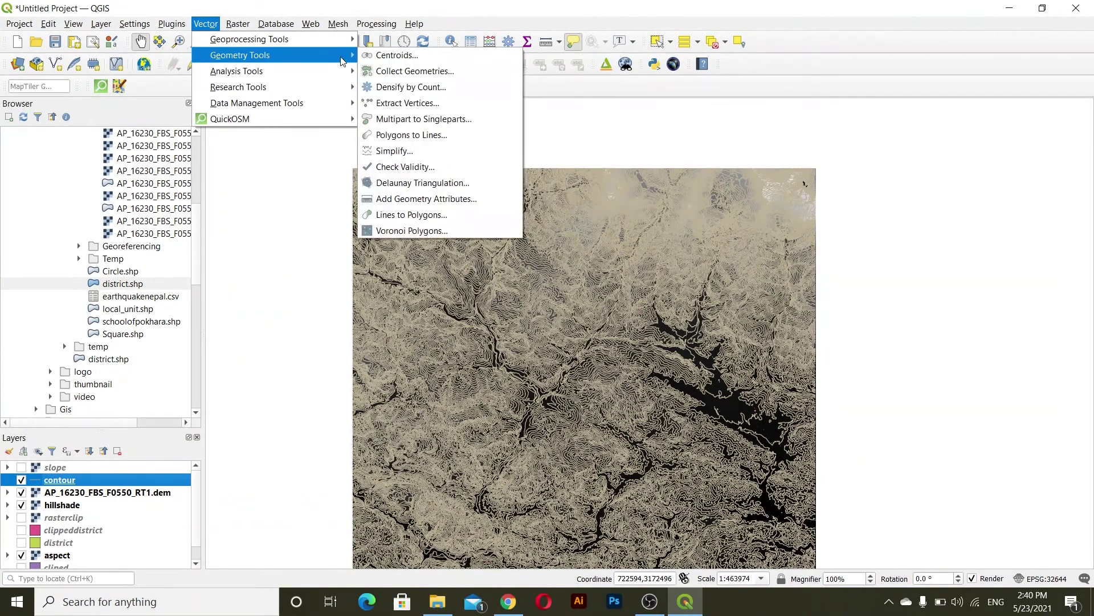
{"action": "mouse_move", "coordinate": [345, 95]}
{"action": "left_click", "coordinate": [396, 151]}
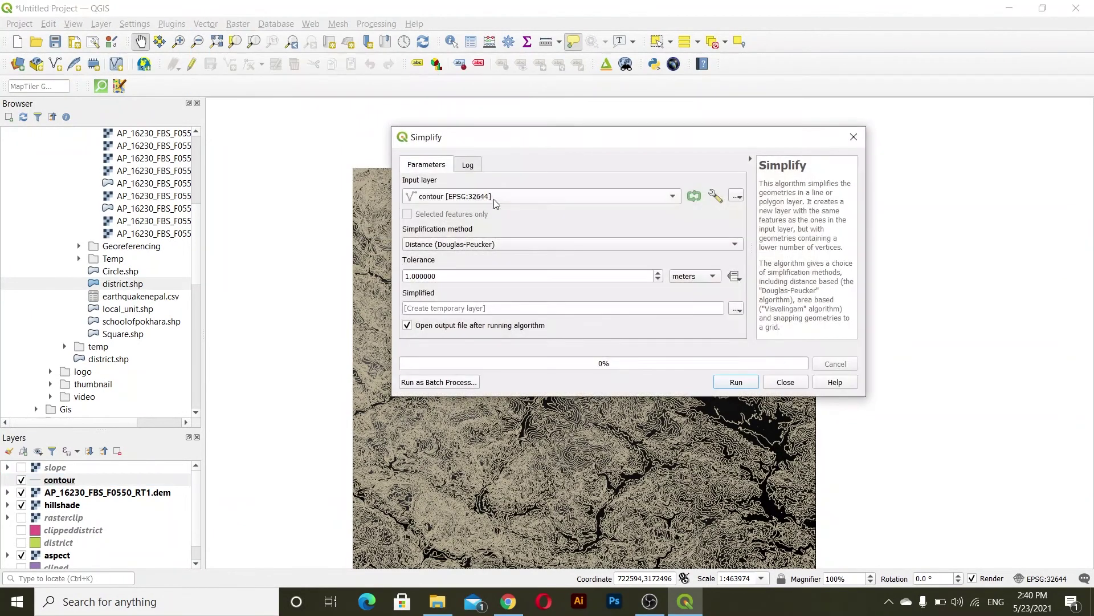
{"action": "left_click", "coordinate": [482, 250]}
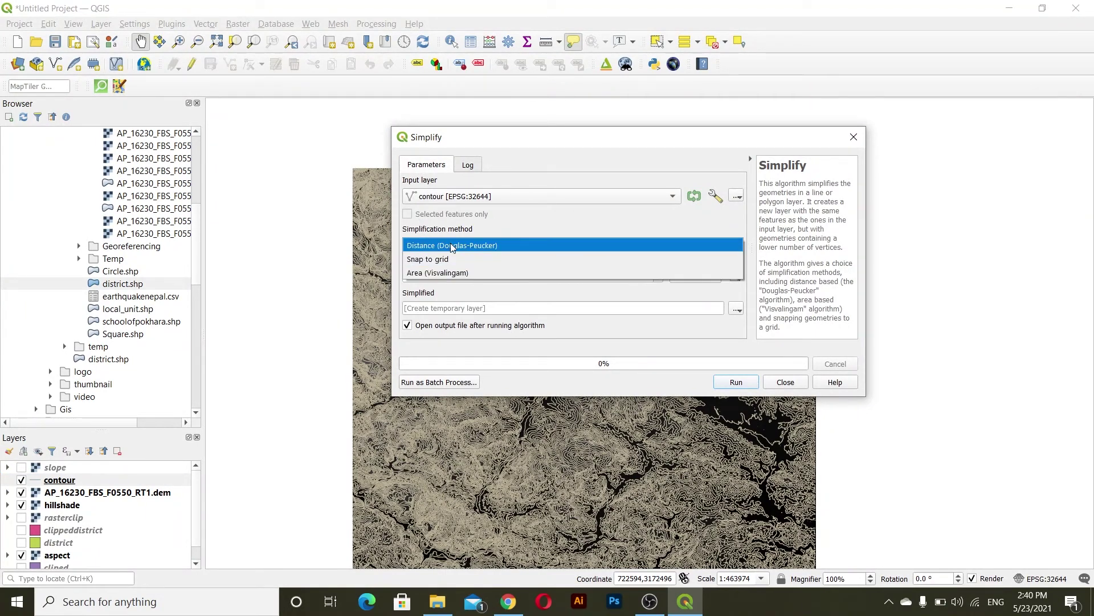
{"action": "left_click", "coordinate": [456, 246]}
- Set the simplification tolerance to 10 meters and run it on the contours into a temporary layer
{"action": "left_click", "coordinate": [409, 277]}
{"action": "double_click", "coordinate": [409, 277]}
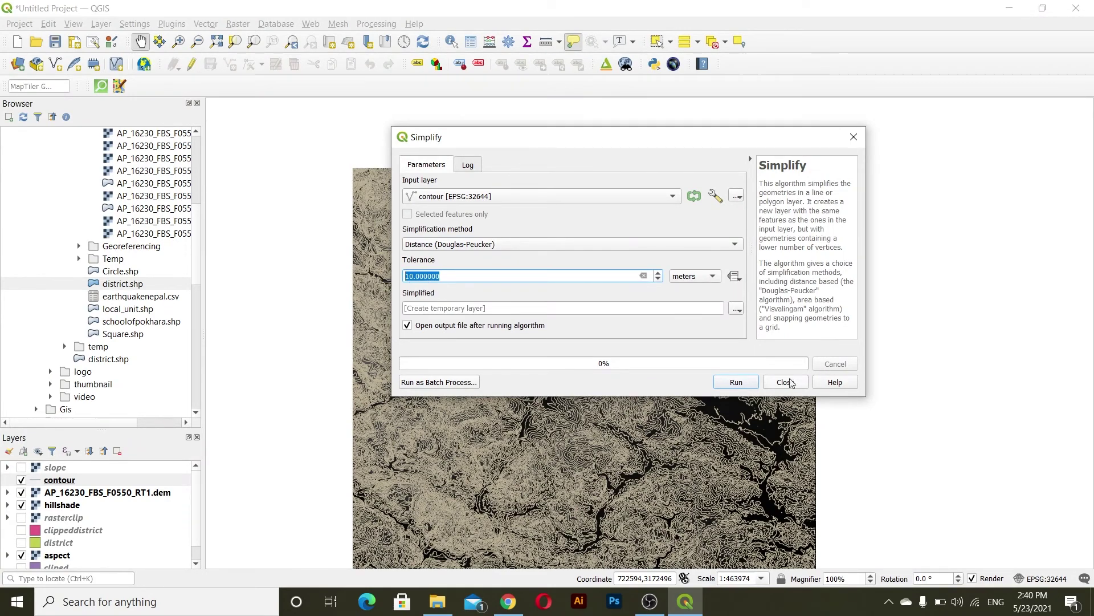
{"action": "left_click", "coordinate": [737, 383]}
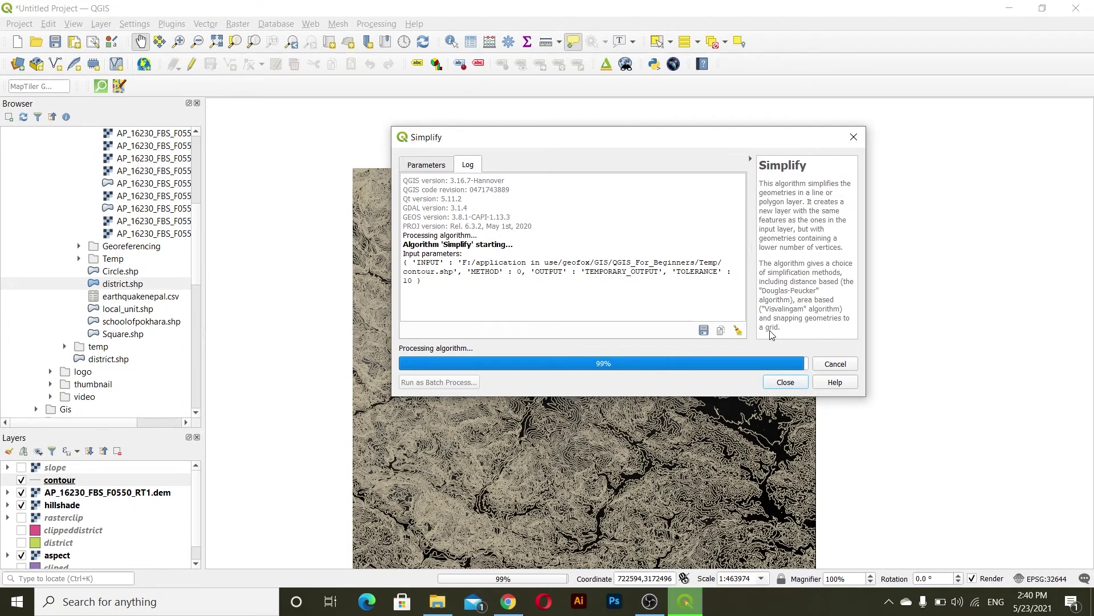
{"action": "left_click", "coordinate": [787, 382]}
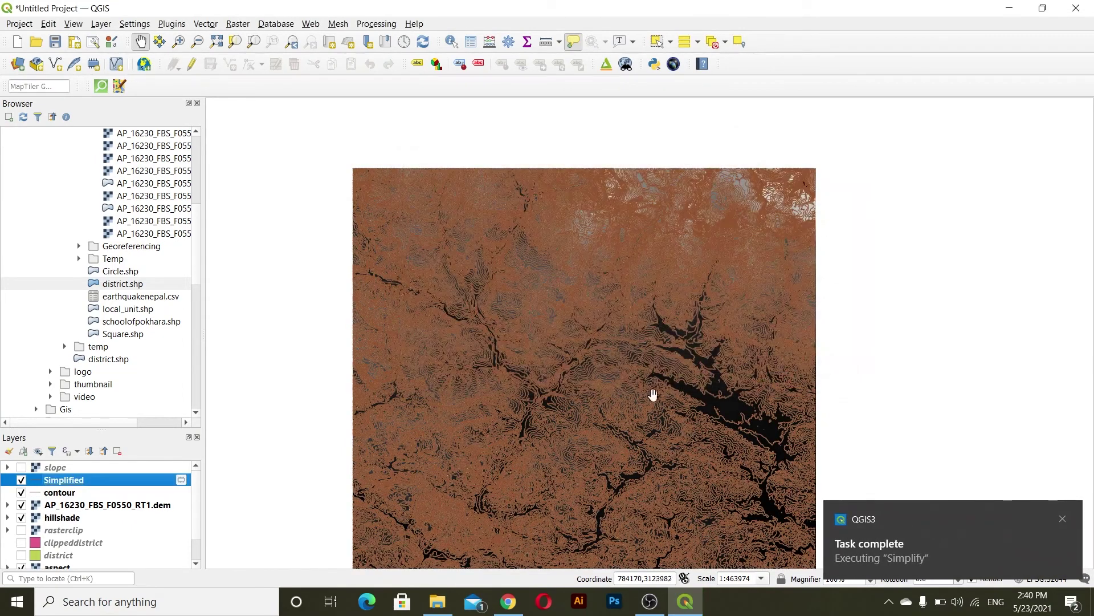
- Compare the simplified lines with the original contours at very close scale
{"action": "scroll", "coordinate": [680, 396], "scroll_direction": "up", "scroll_amount": 2}
{"action": "left_click_drag", "start_coordinate": [570, 274], "coordinate": [567, 316]}
{"action": "scroll", "coordinate": [579, 264], "scroll_direction": "up", "scroll_amount": 4}
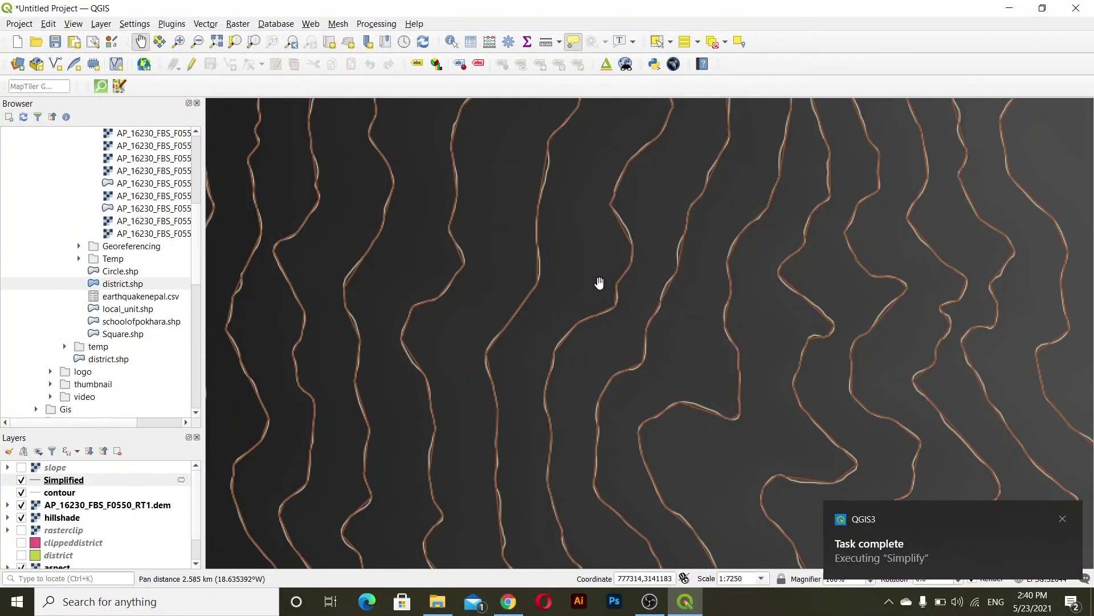
{"action": "scroll", "coordinate": [599, 282], "scroll_direction": "up", "scroll_amount": 2}
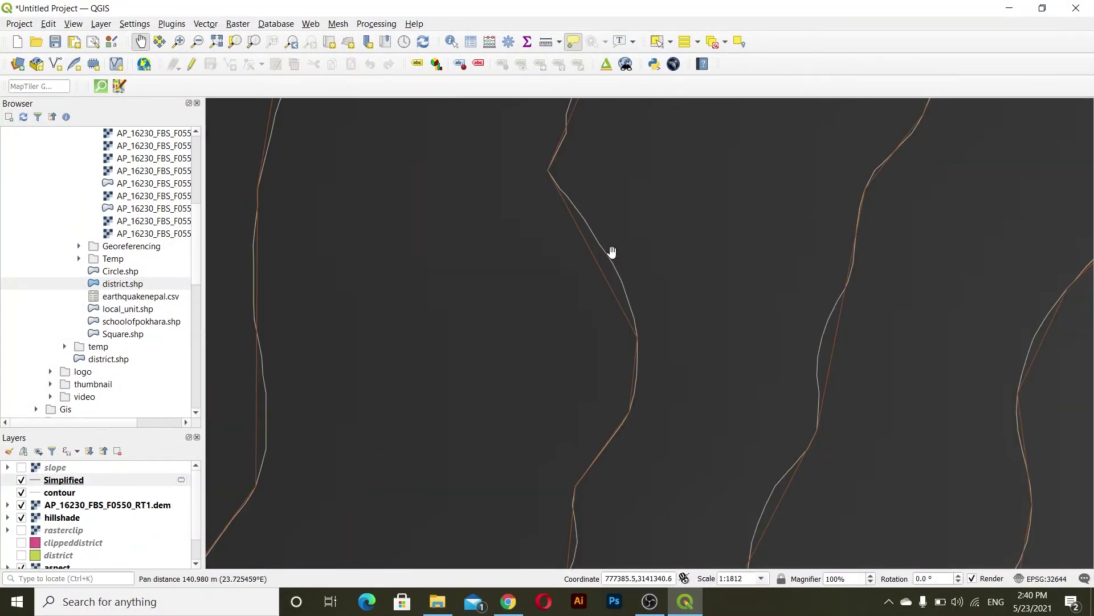
- Inspect a sharp contour bend up close, toggling the Simplified layer's visibility to compare it with the original contour line
{"action": "scroll", "coordinate": [589, 268], "scroll_direction": "up", "scroll_amount": 1}
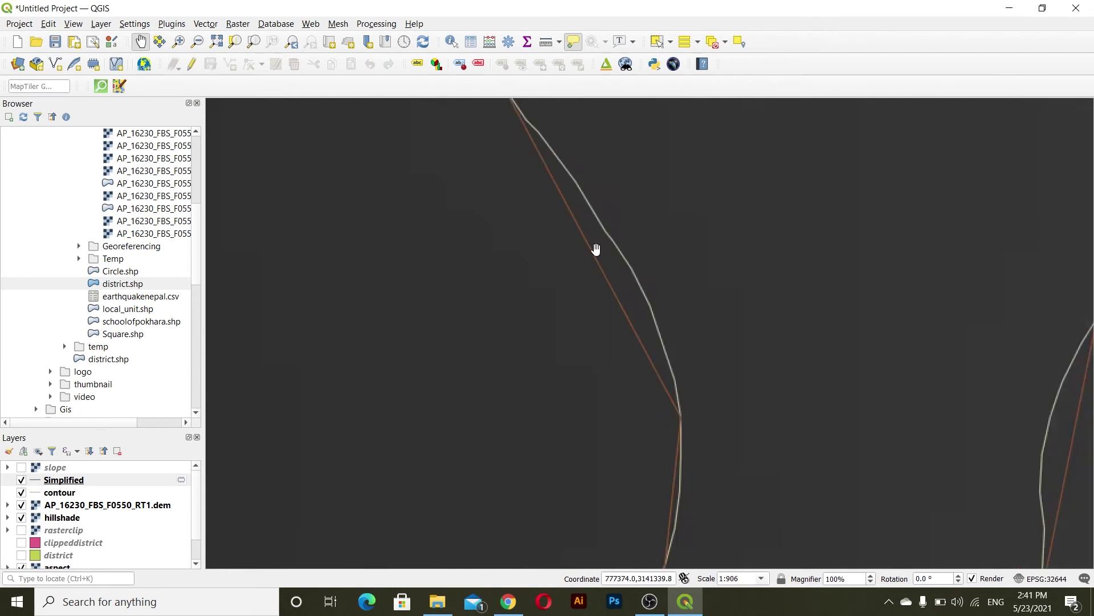
{"action": "scroll", "coordinate": [661, 349], "scroll_direction": "down", "scroll_amount": 1}
{"action": "left_click_drag", "start_coordinate": [736, 264], "coordinate": [633, 368]}
{"action": "scroll", "coordinate": [447, 299], "scroll_direction": "up", "scroll_amount": 1}
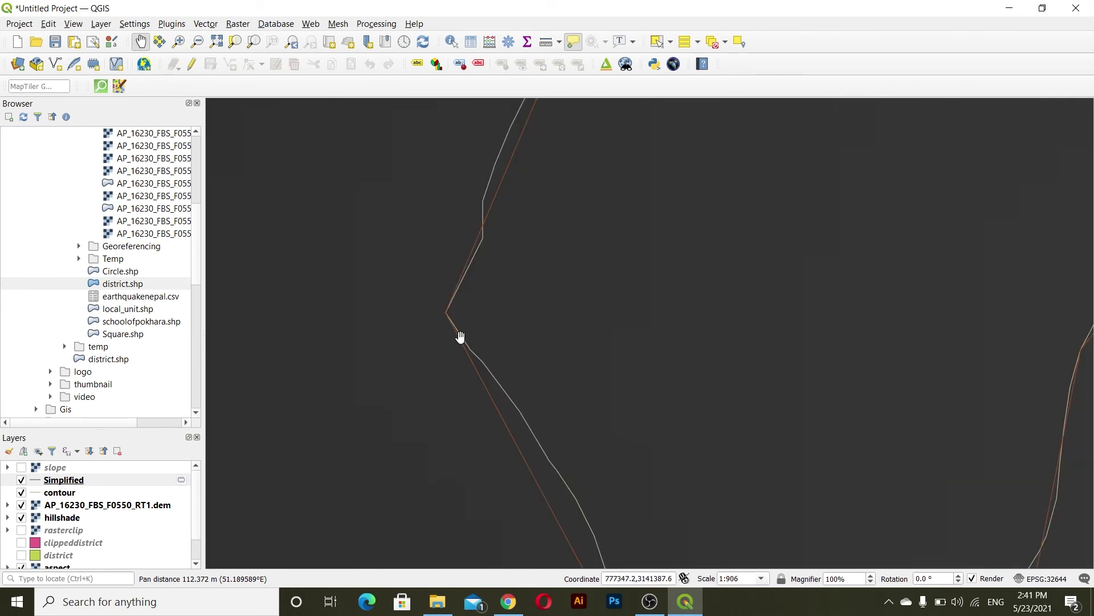
{"action": "left_click", "coordinate": [22, 481]}
{"action": "left_click", "coordinate": [22, 480]}
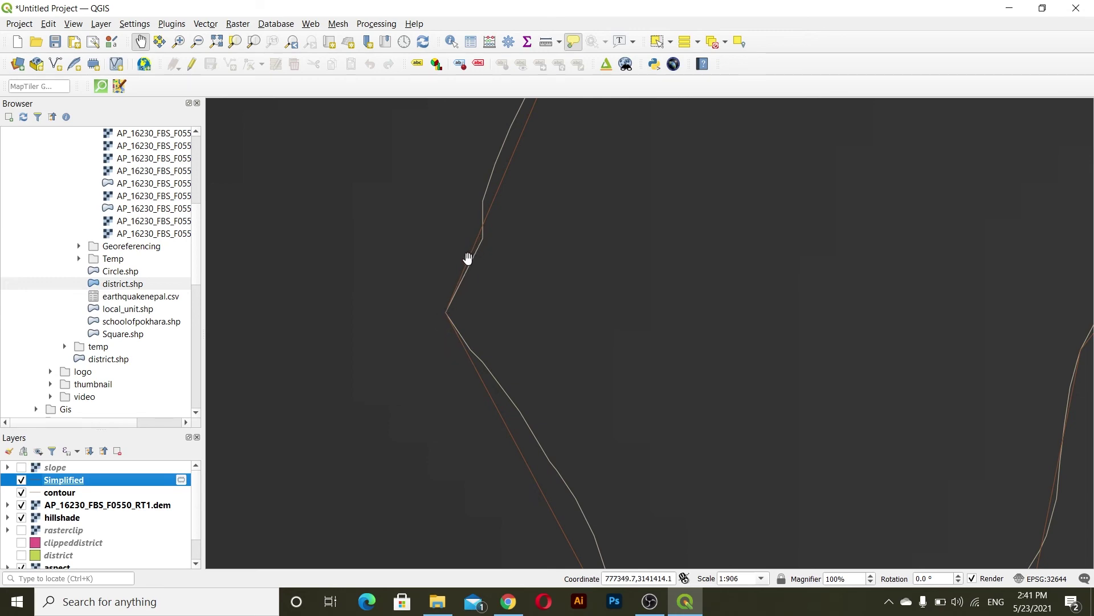
- Examine the simplified contours over the DEM at medium scale and across the raster's full extent
{"action": "scroll", "coordinate": [472, 357], "scroll_direction": "down", "scroll_amount": 5}
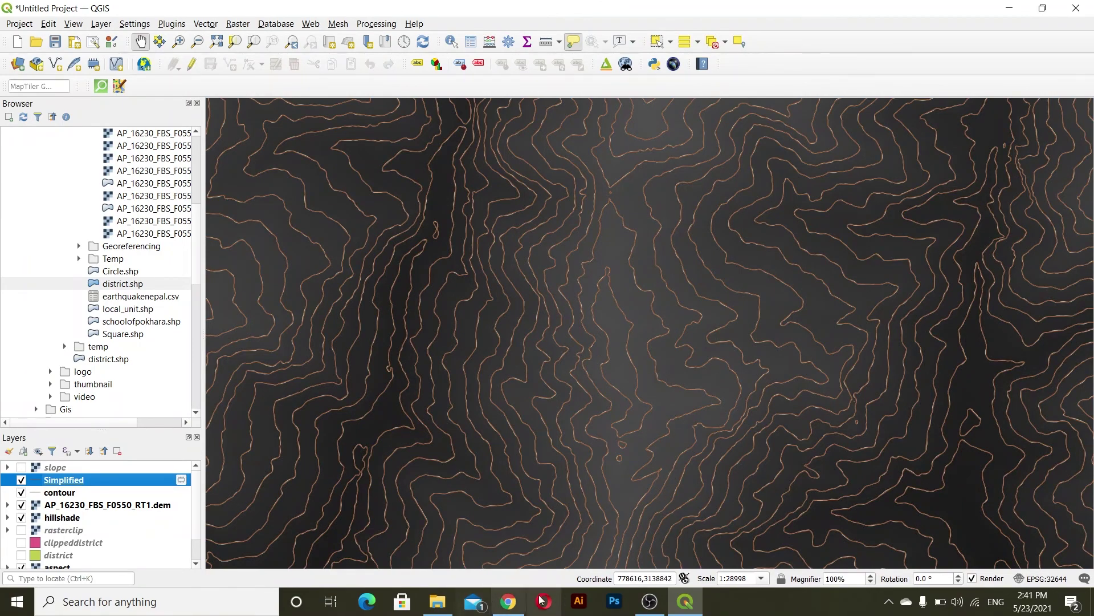
{"action": "scroll", "coordinate": [535, 378], "scroll_direction": "down", "scroll_amount": 3}
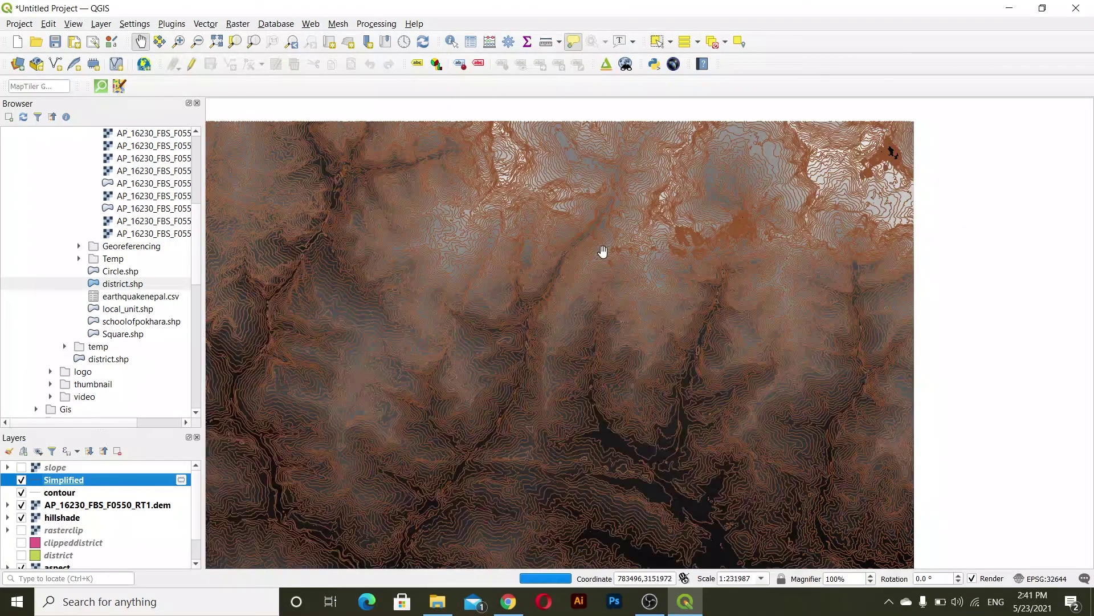
{"action": "scroll", "coordinate": [603, 251], "scroll_direction": "down", "scroll_amount": 1}
{"action": "left_click_drag", "start_coordinate": [481, 408], "coordinate": [566, 342]}
{"action": "scroll", "coordinate": [605, 294], "scroll_direction": "down", "scroll_amount": 1}
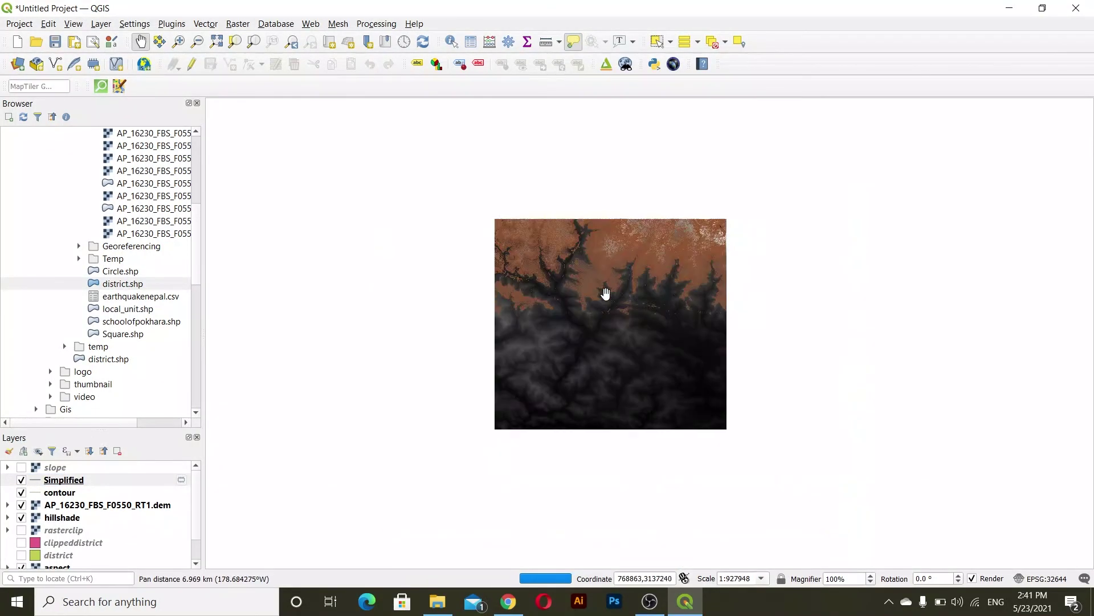
{"action": "scroll", "coordinate": [601, 337], "scroll_direction": "up", "scroll_amount": 1}
{"action": "left_click_drag", "start_coordinate": [574, 244], "coordinate": [576, 276]}
{"action": "mouse_move", "coordinate": [576, 276]}
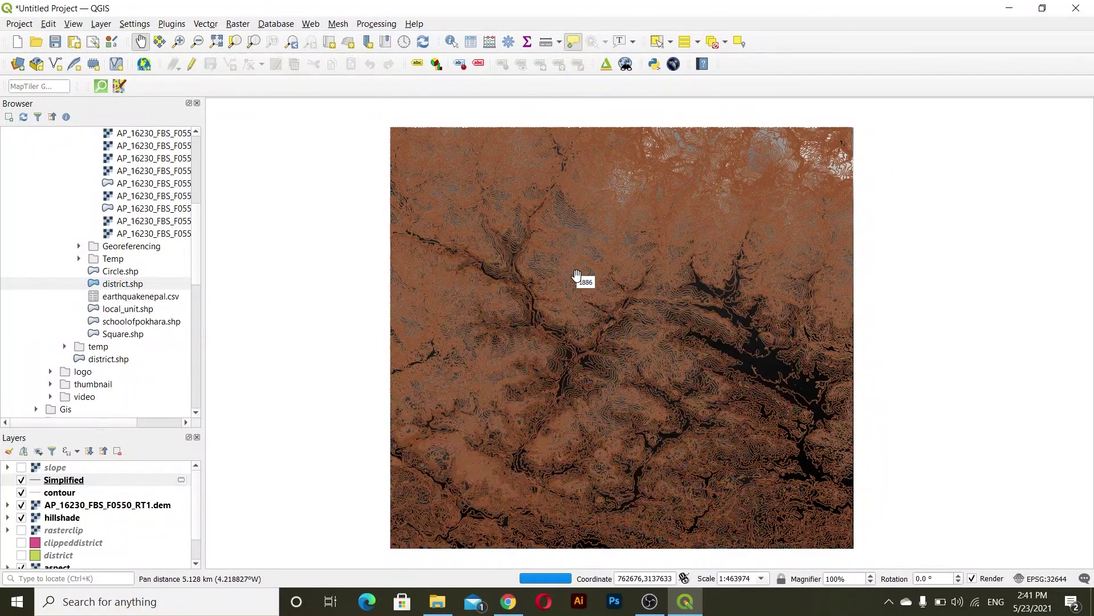